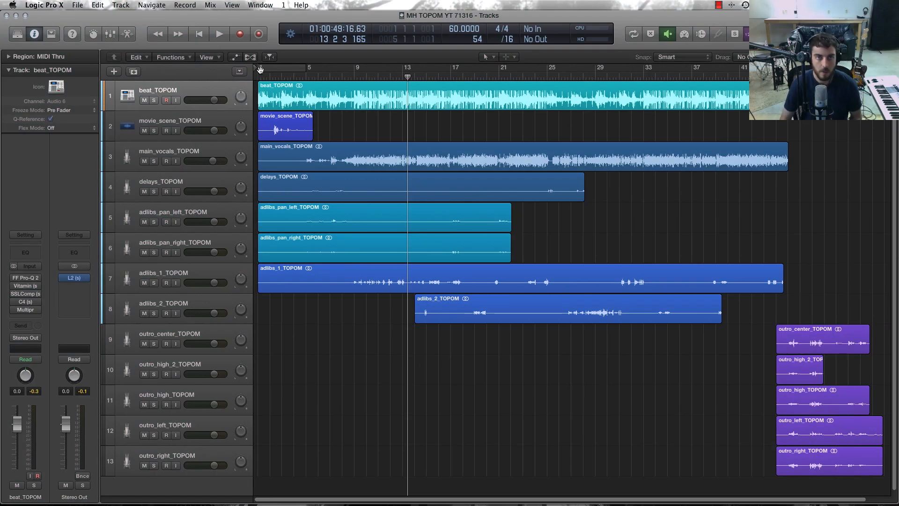
Step: Return the playhead to the start of the song, select the beat_TOPOM track and look over its channel strips in the mixer
click(260, 72)
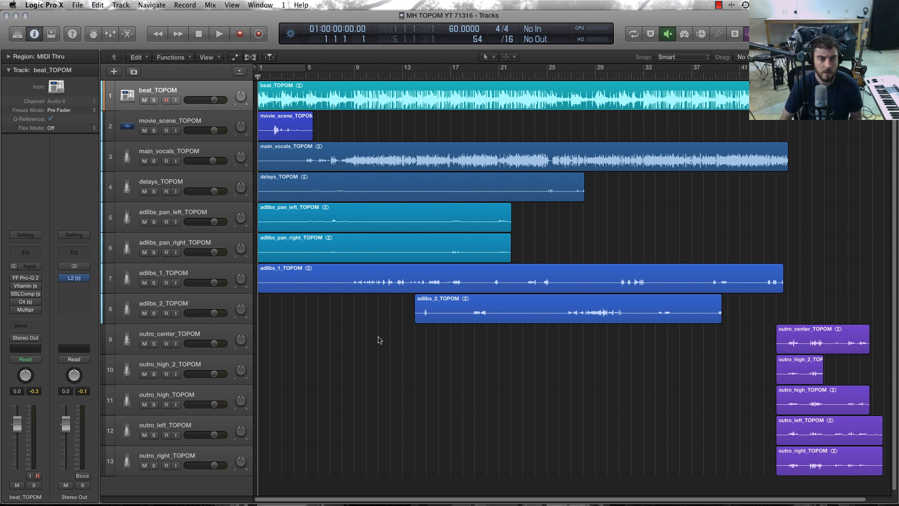
click(178, 118)
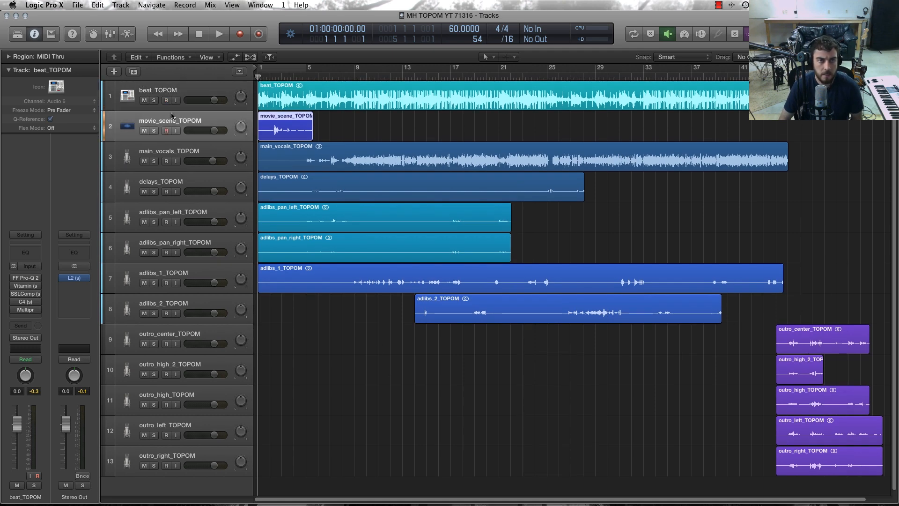
click(173, 89)
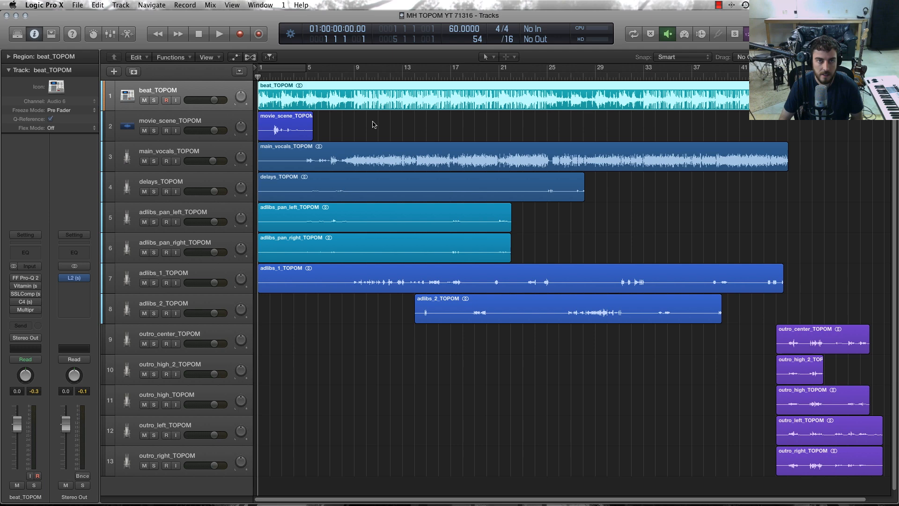
key(x)
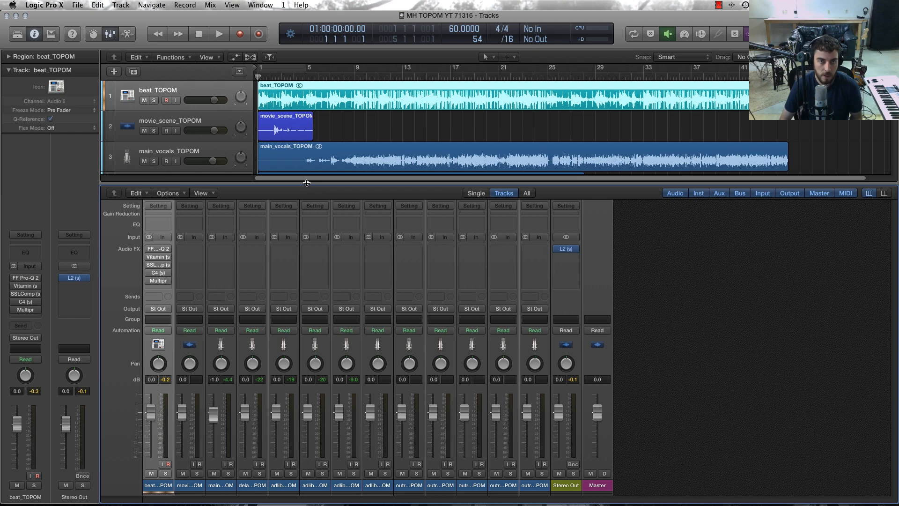
key(x)
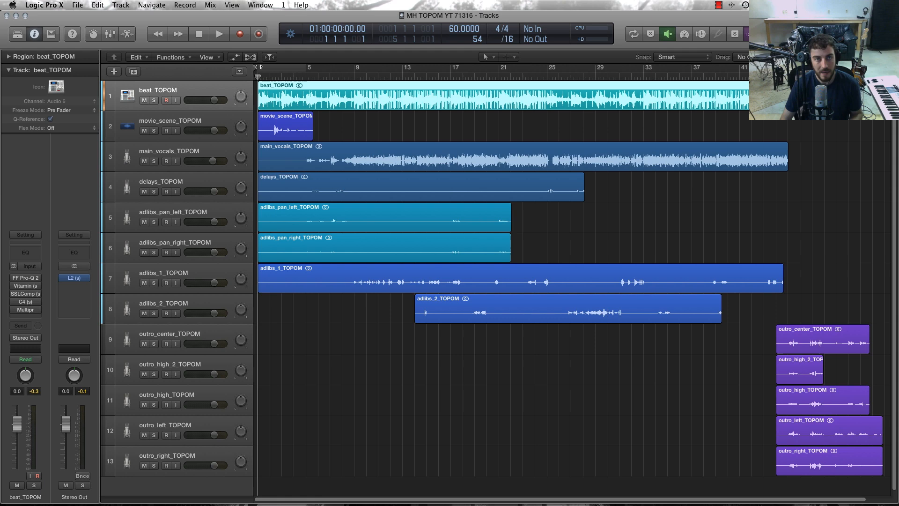
Step: Place the playhead at bars 9, 13 and 17 in turn, and bring it back to the start of the song
click(356, 70)
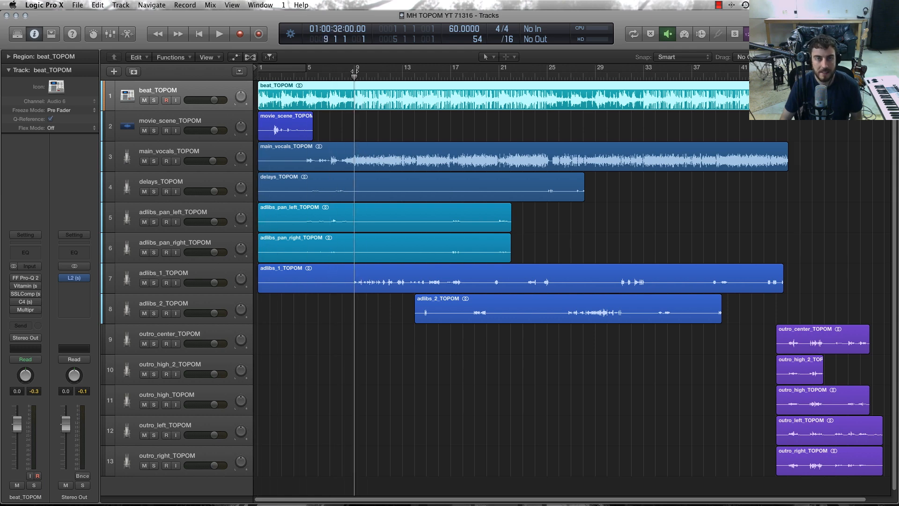
click(405, 71)
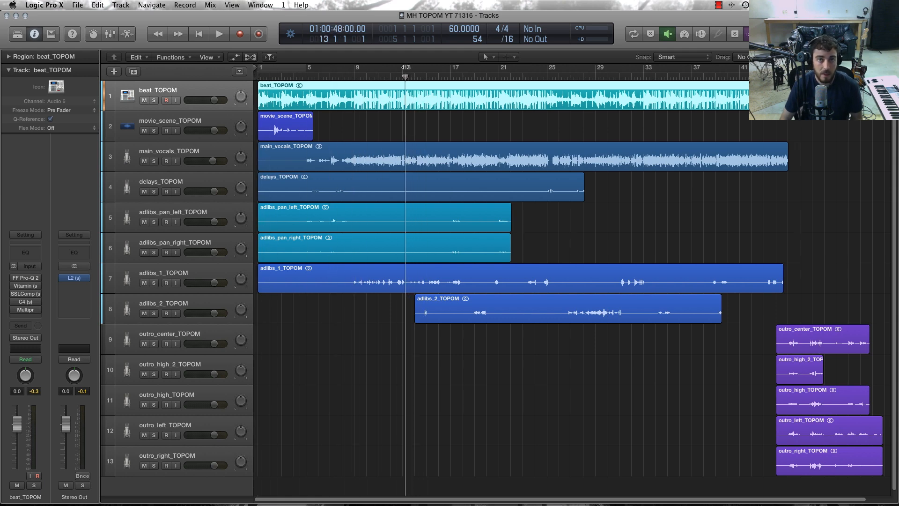
click(451, 70)
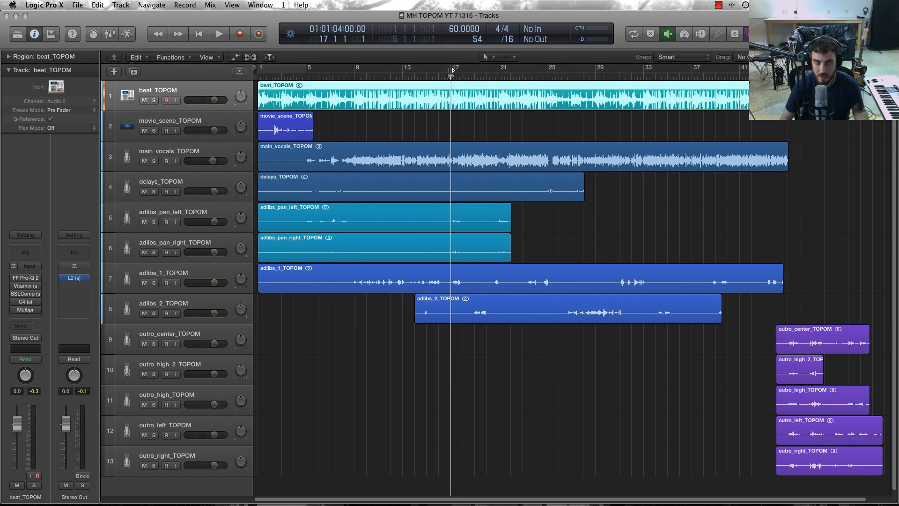
drag(451, 70, 274, 76)
click(377, 133)
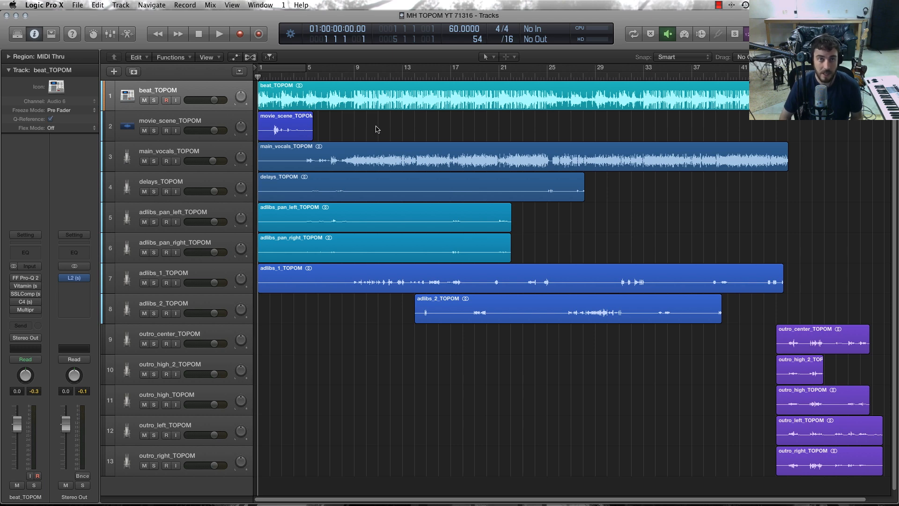
Step: Reduce the vertical zoom so all thirteen tracks fit with room to spare, and select the beat_TOPOM track
key(super+Down)
key(super+Down)
key(super+Down)
key(super+Down)
key(super+Up)
key(super+Up)
key(super+Up)
key(super+Up)
key(super+Up)
key(super+Up)
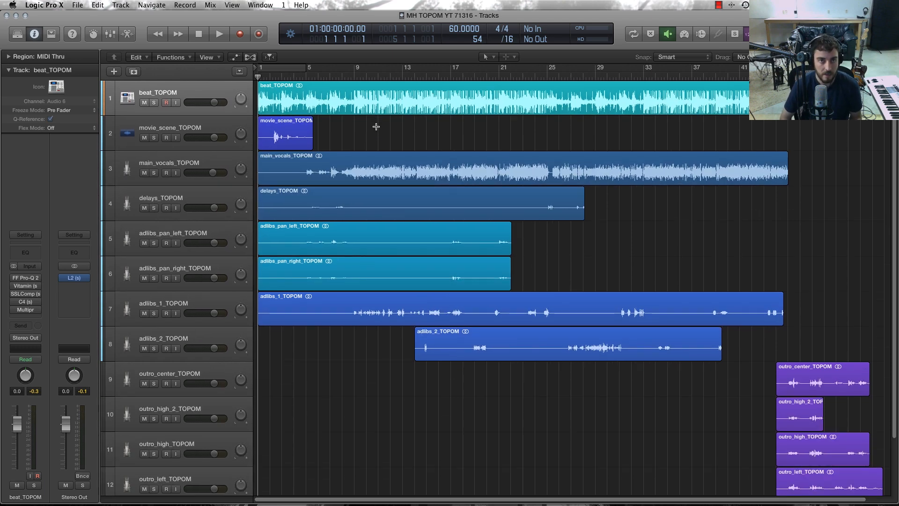
click(174, 110)
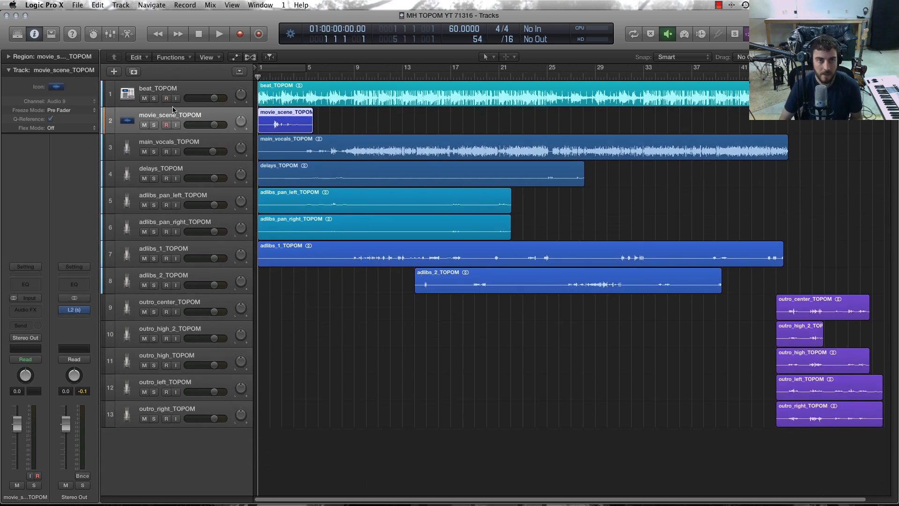
click(173, 86)
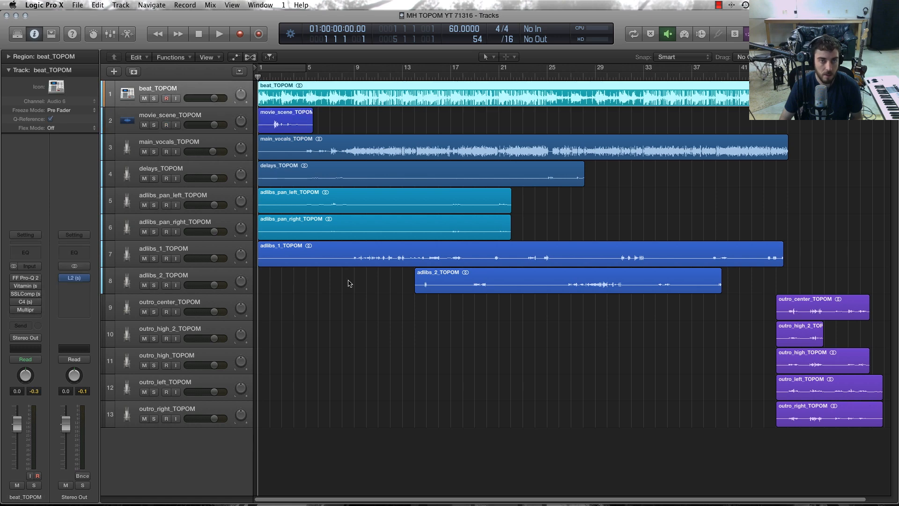
Step: Play the full mix from bar 8 to about bar 17, checking the channel levels in the mixer, and stop playback
click(355, 74)
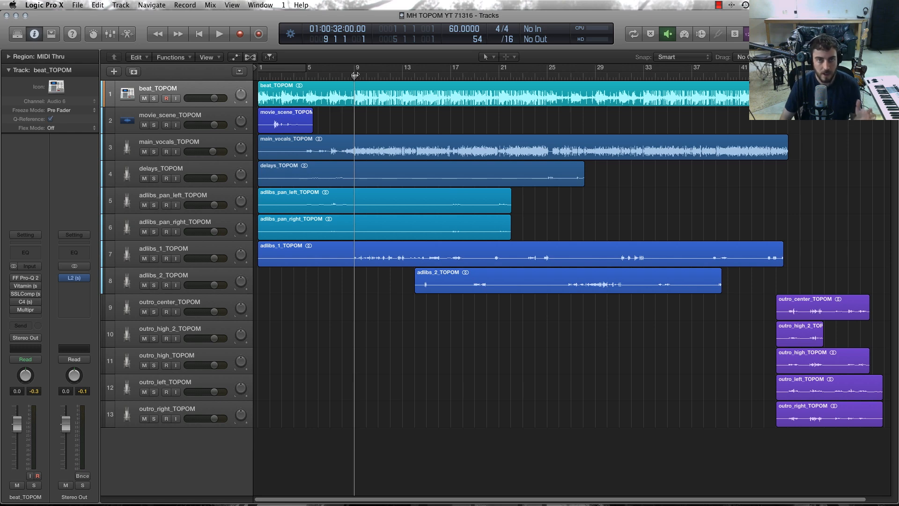
mouse_move(355, 75)
mouse_down()
mouse_move(406, 75)
mouse_move(354, 75)
mouse_up()
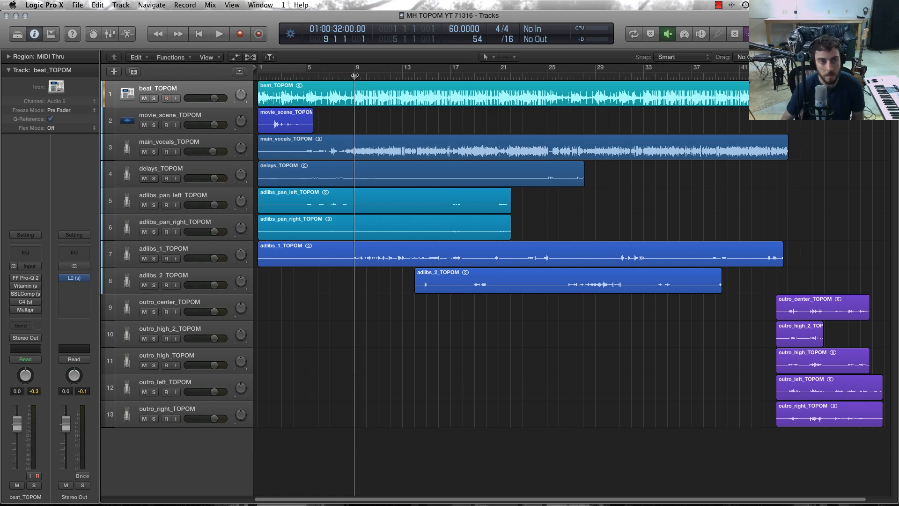
click(340, 74)
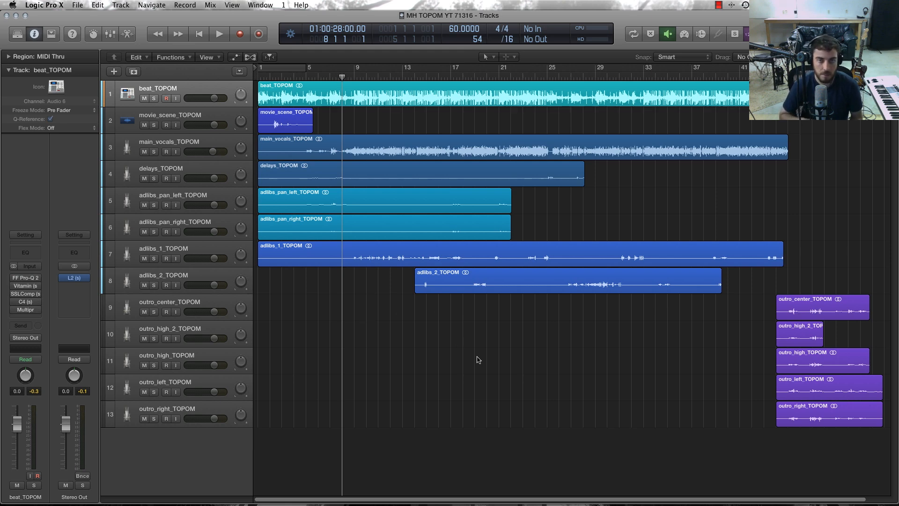
key(space)
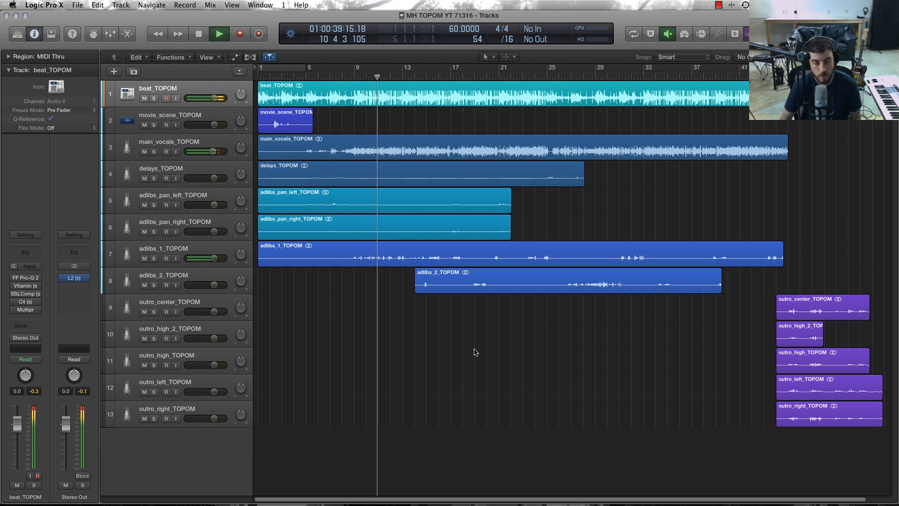
key(x)
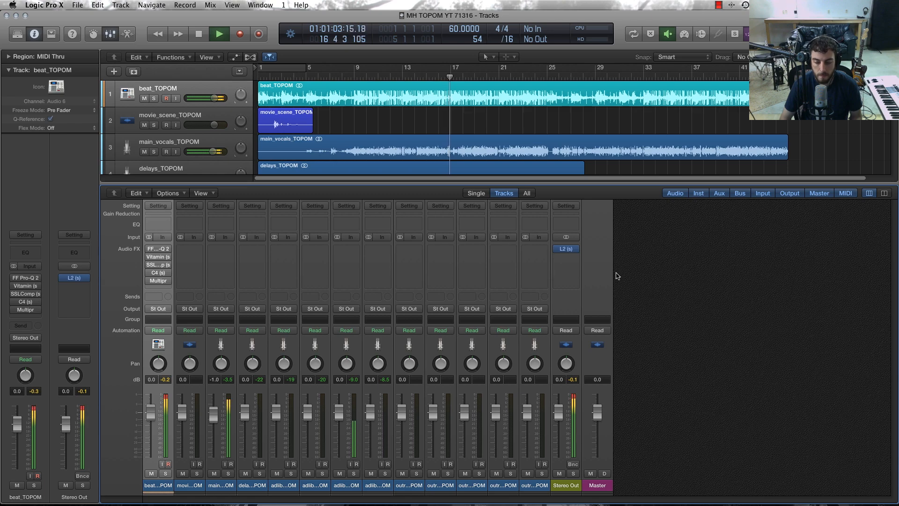
key(x)
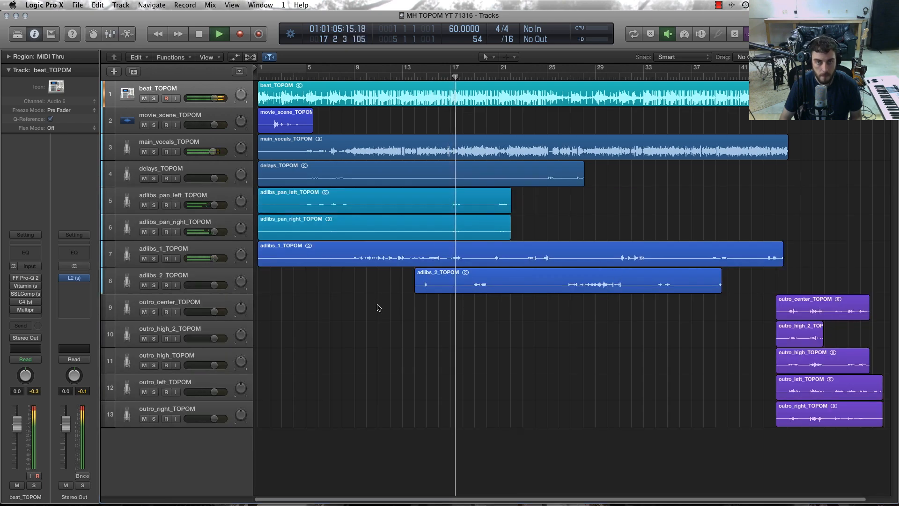
key(space)
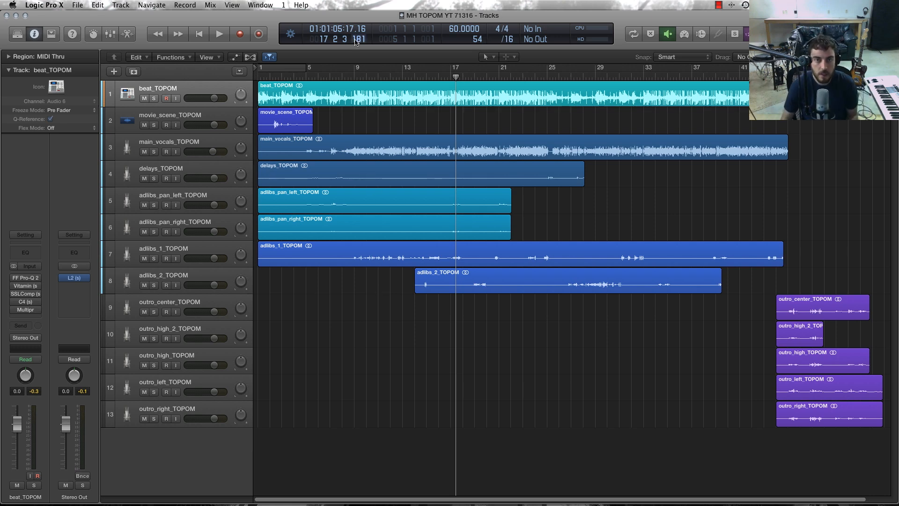
Step: Set the playhead to bar 9, solo the beat_TOPOM track and play it on its own
click(358, 185)
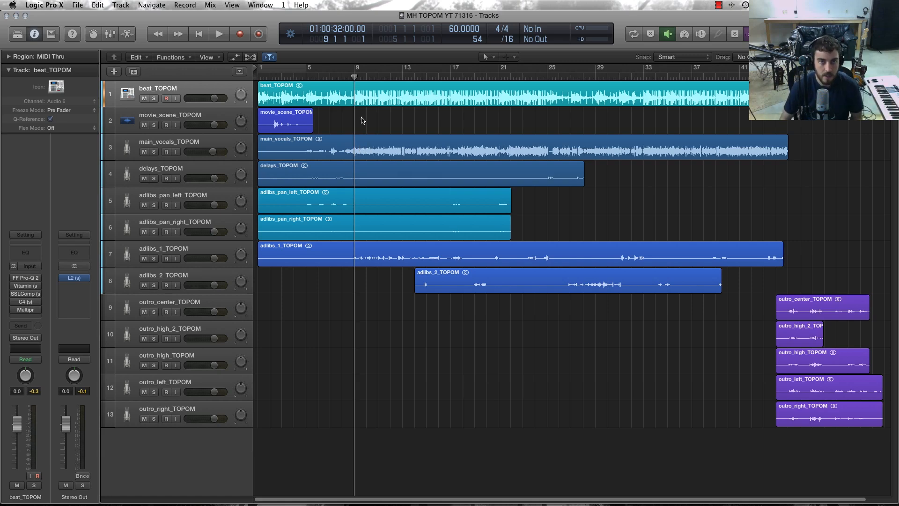
mouse_move(354, 77)
mouse_down()
mouse_move(308, 77)
mouse_move(360, 76)
mouse_move(339, 77)
mouse_move(352, 75)
mouse_up()
click(153, 98)
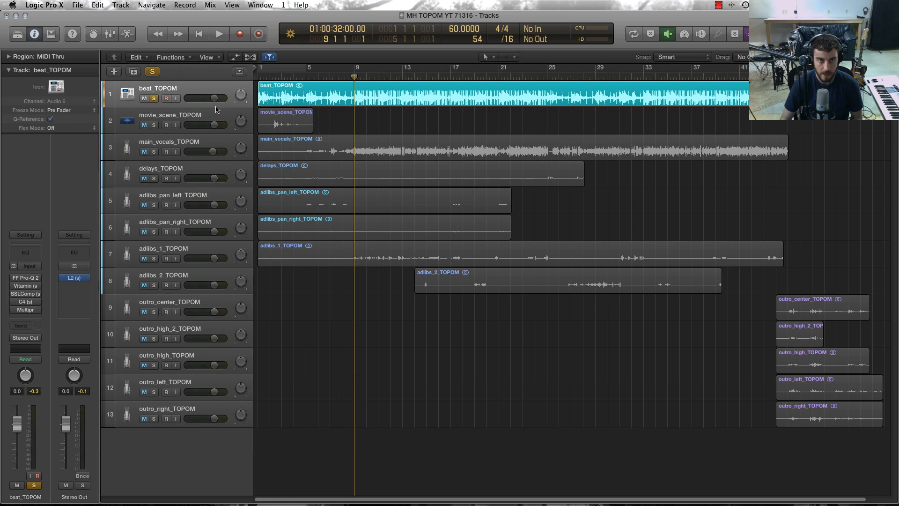
key(space)
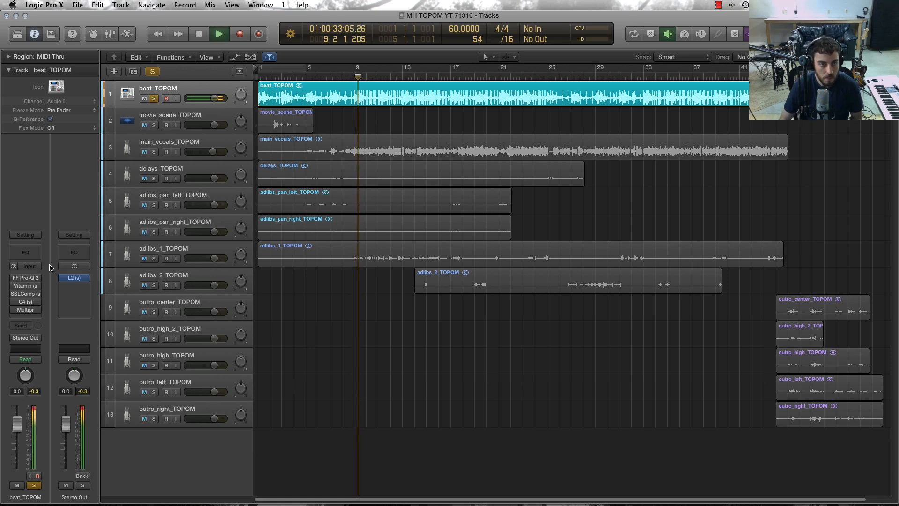
Step: Insert a Channel EQ on the beat_TOPOM track, and shrink and reposition its window
mouse_move(33, 277)
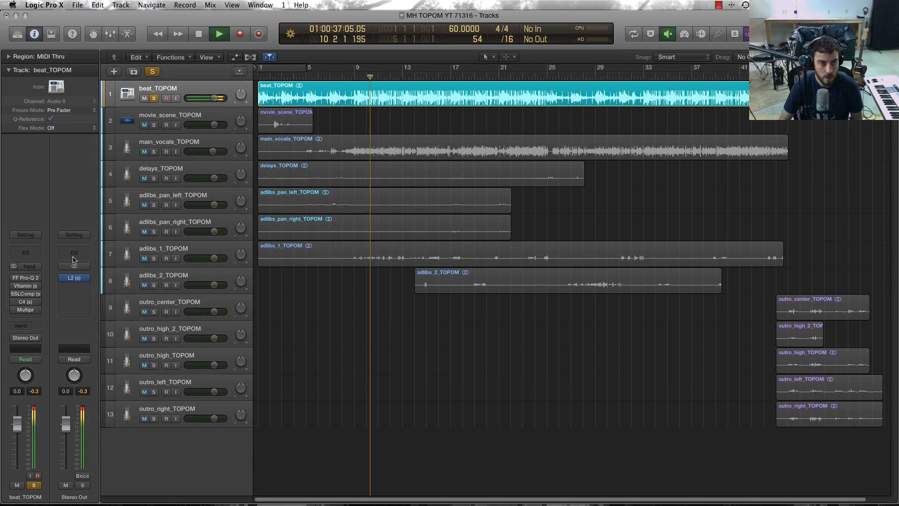
click(31, 253)
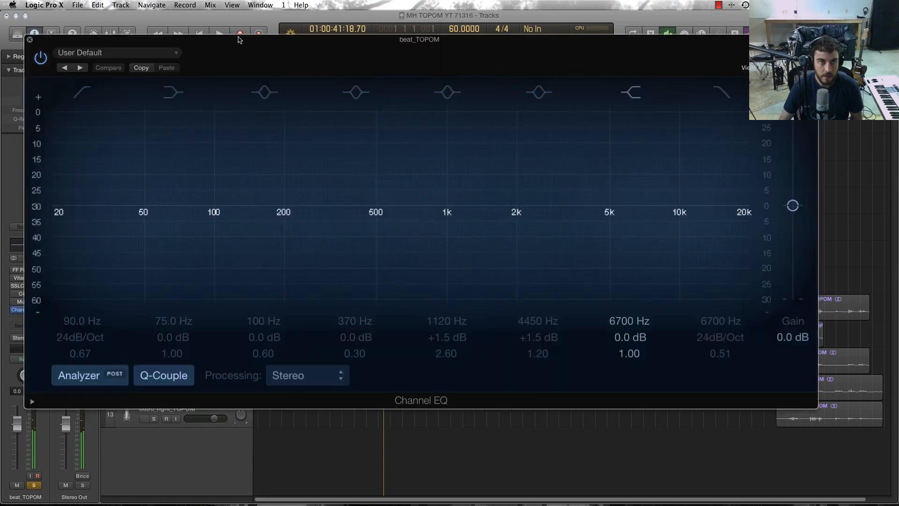
drag(239, 39, 266, 52)
drag(843, 422, 751, 381)
drag(388, 52, 430, 69)
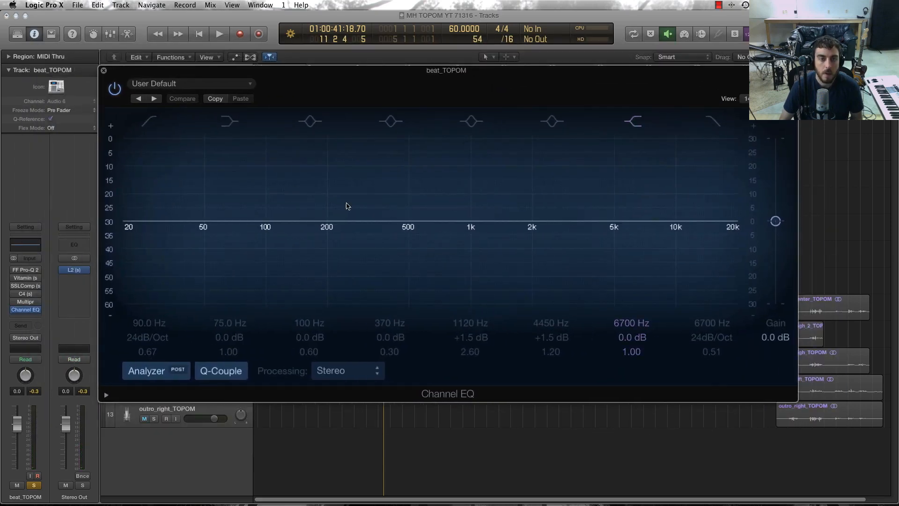
Step: Play the soloed beat with the Channel EQ analyzer on to examine its frequency spectrum, and stop playback
click(142, 373)
click(141, 372)
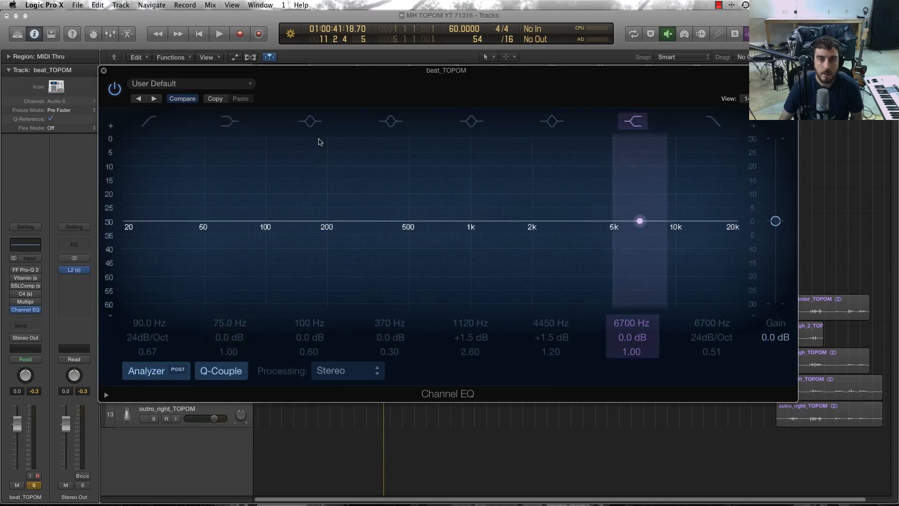
key(space)
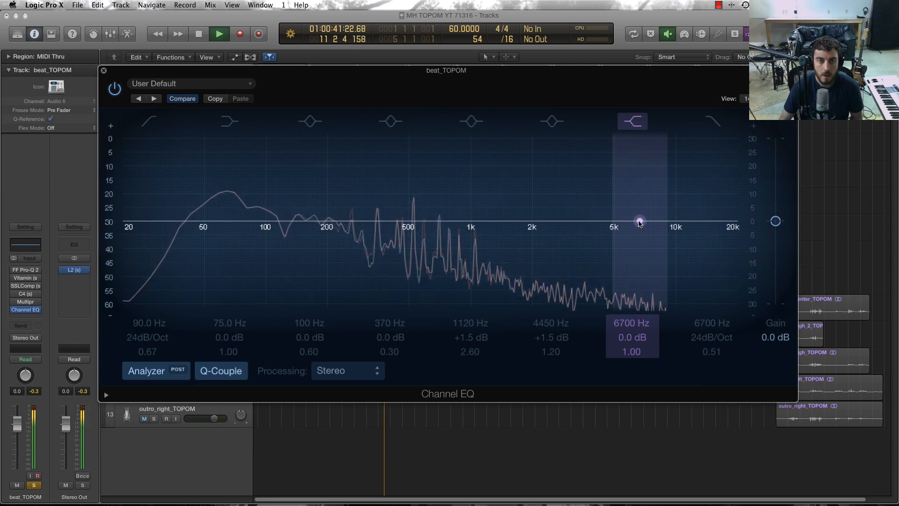
key(space)
Step: Try moving the Channel EQ's high-shelf band down to 320 Hz, and switch that band off
drag(640, 224, 452, 224)
drag(374, 225, 347, 222)
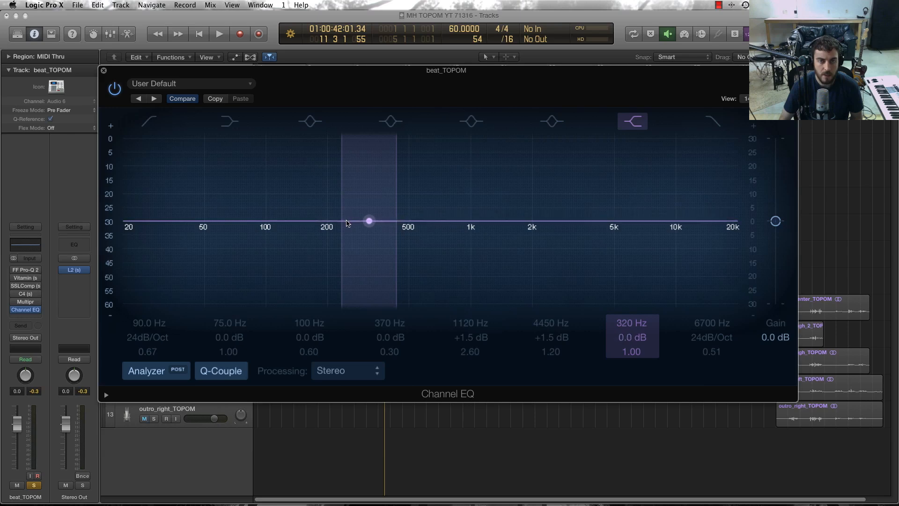
click(628, 123)
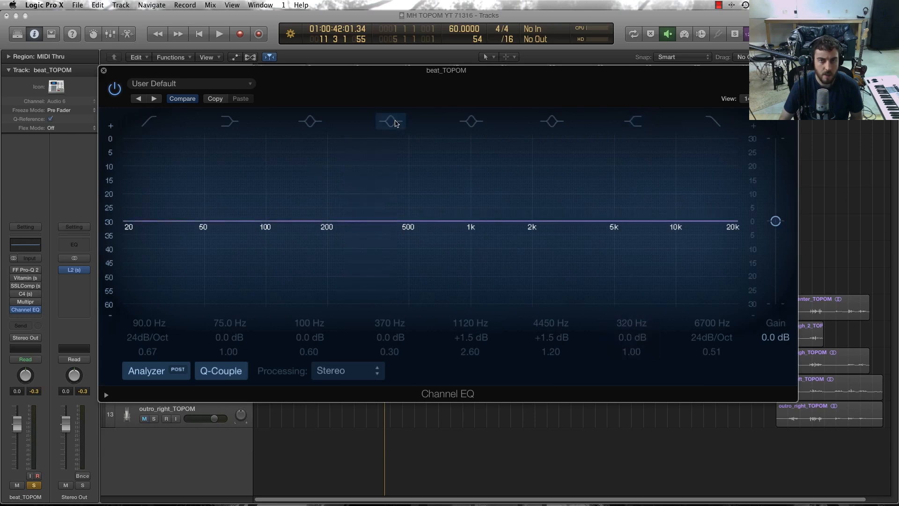
Step: Enable the 370 Hz peak band, set it to 350 Hz, +2.0 dB and Q 0.88, and close the Channel EQ
click(392, 122)
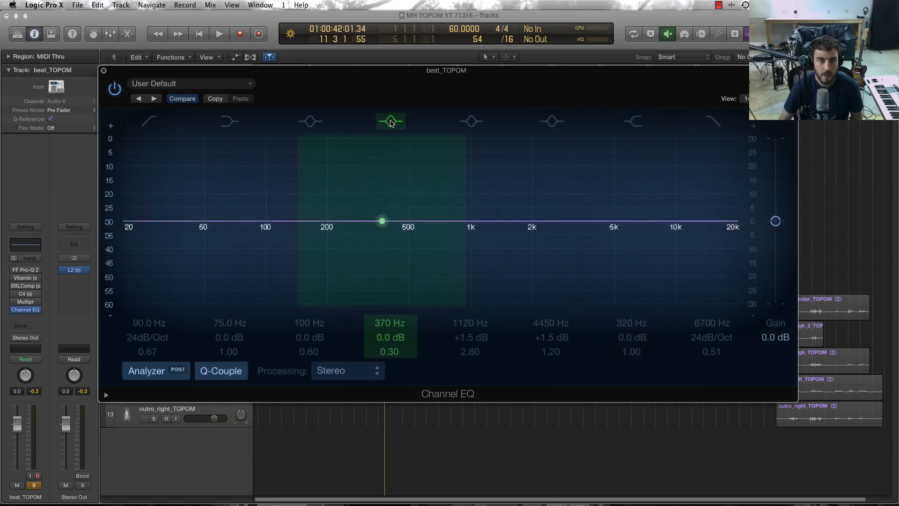
click(392, 123)
click(386, 123)
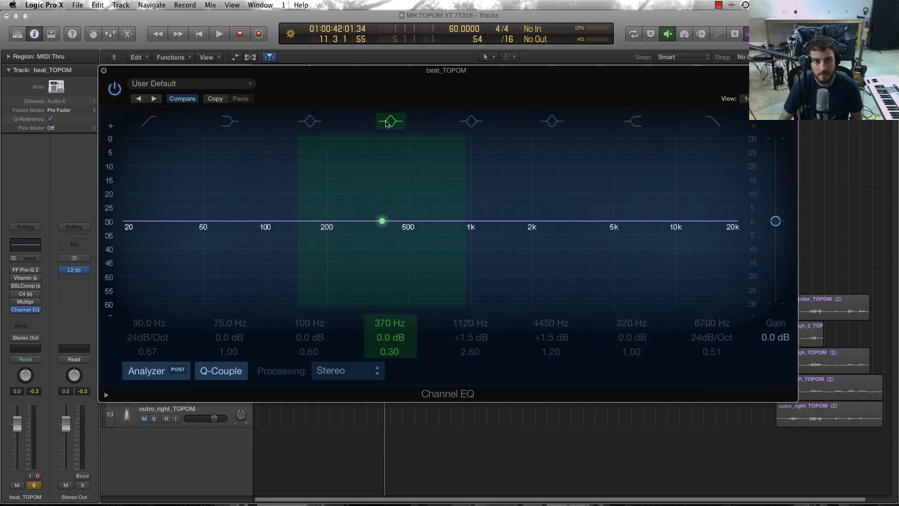
mouse_move(382, 222)
mouse_down()
mouse_move(377, 196)
mouse_move(379, 218)
mouse_up()
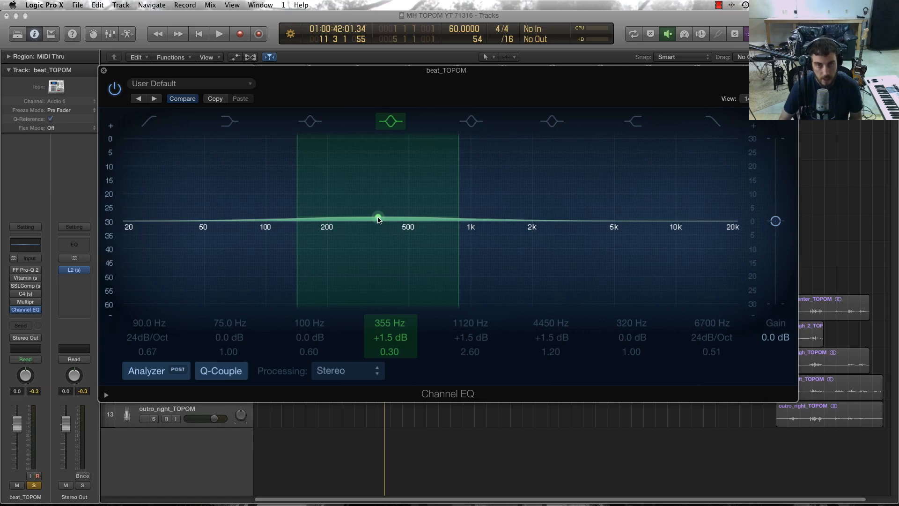
drag(378, 220, 378, 218)
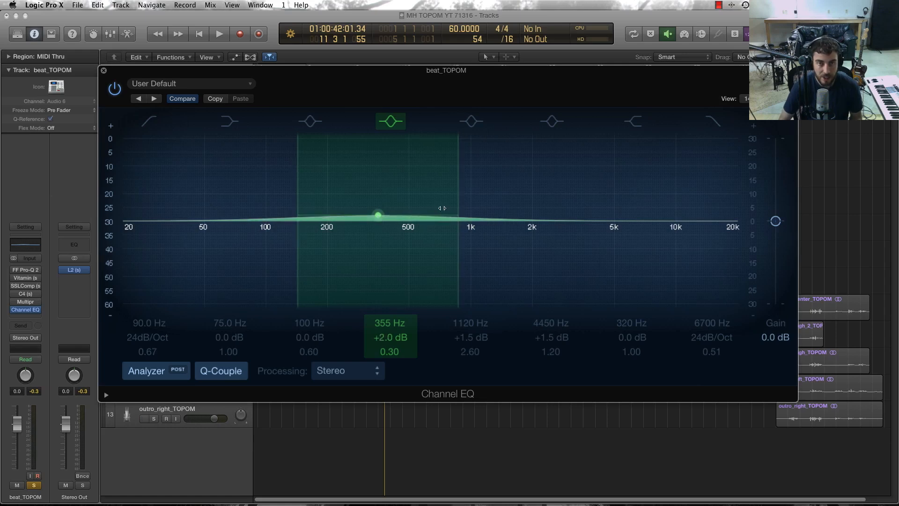
mouse_move(442, 207)
mouse_down()
mouse_move(393, 213)
mouse_move(376, 228)
mouse_move(379, 218)
mouse_up()
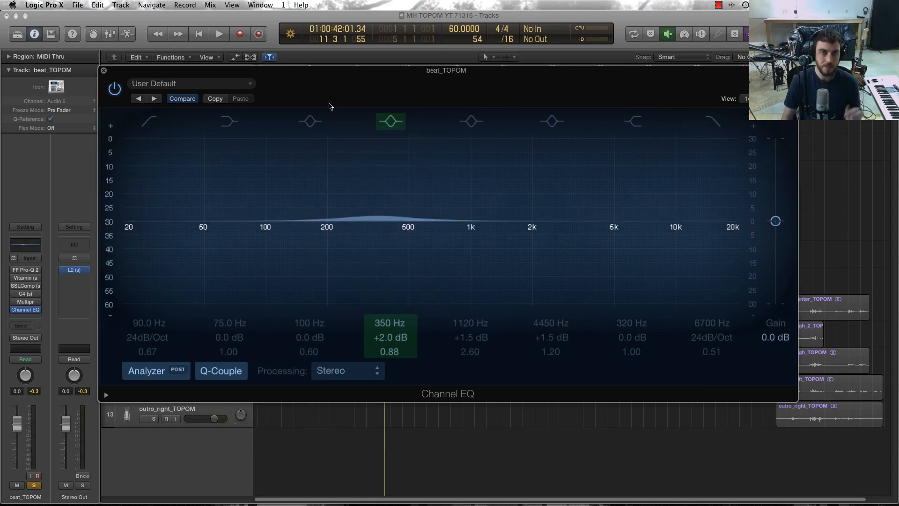
click(104, 71)
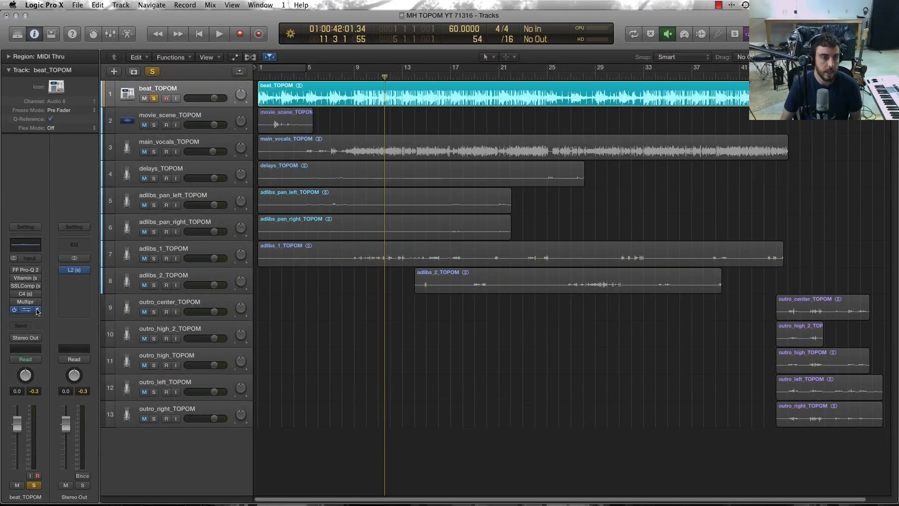
Step: Remove the Channel EQ from the beat_TOPOM track, and open its FF Pro-Q 2 with the window moved clear of the channel strip
click(38, 311)
click(40, 326)
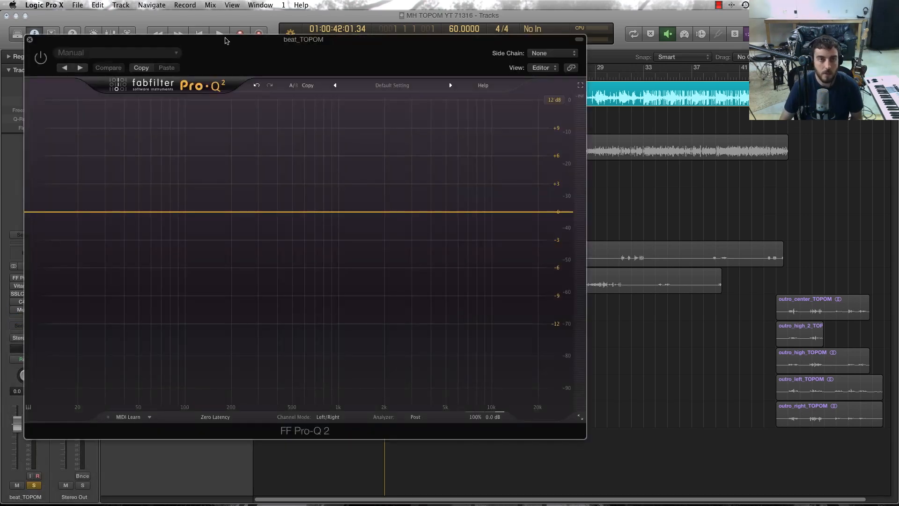
drag(225, 41, 374, 70)
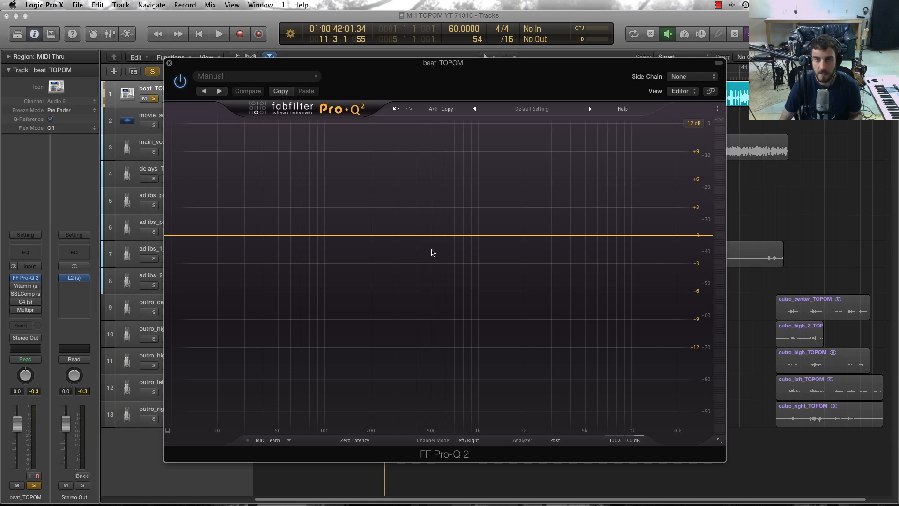
mouse_move(331, 83)
mouse_down()
mouse_move(317, 89)
mouse_move(323, 97)
mouse_up()
Step: Add a bell band in Pro-Q 2 and tune it during playback to about 422 Hz and −2.5 dB
drag(566, 249, 619, 263)
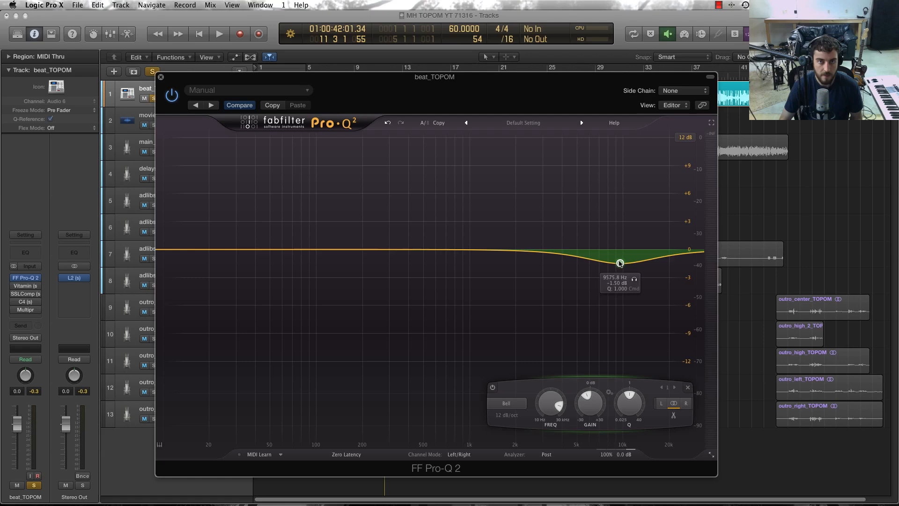
drag(619, 263, 394, 249)
key(space)
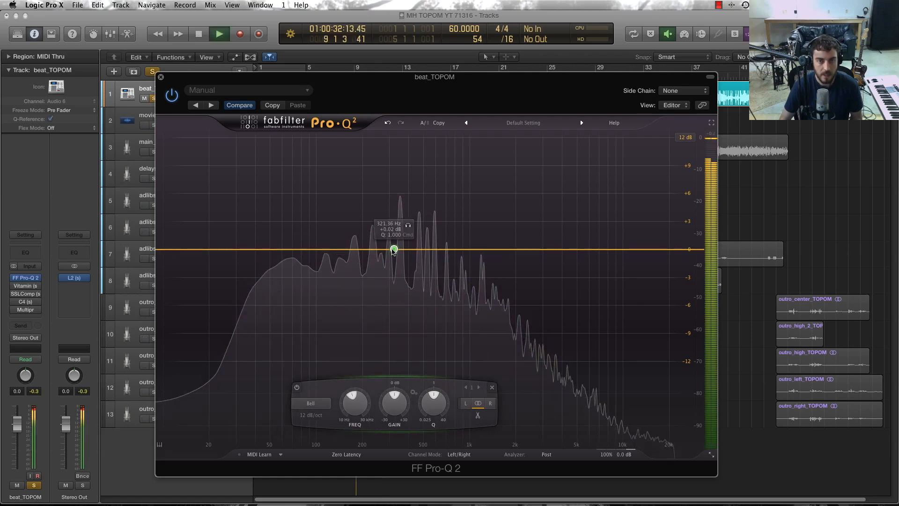
drag(394, 249, 427, 291)
key(space)
Step: Audition the 422 Hz bell band on its own, and compare it with the full beat playing
click(409, 289)
key(space)
key(space)
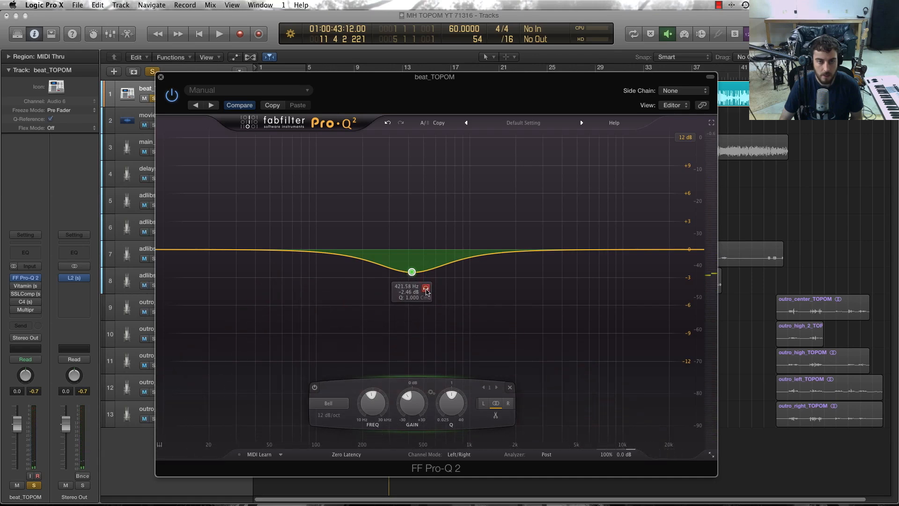
key(space)
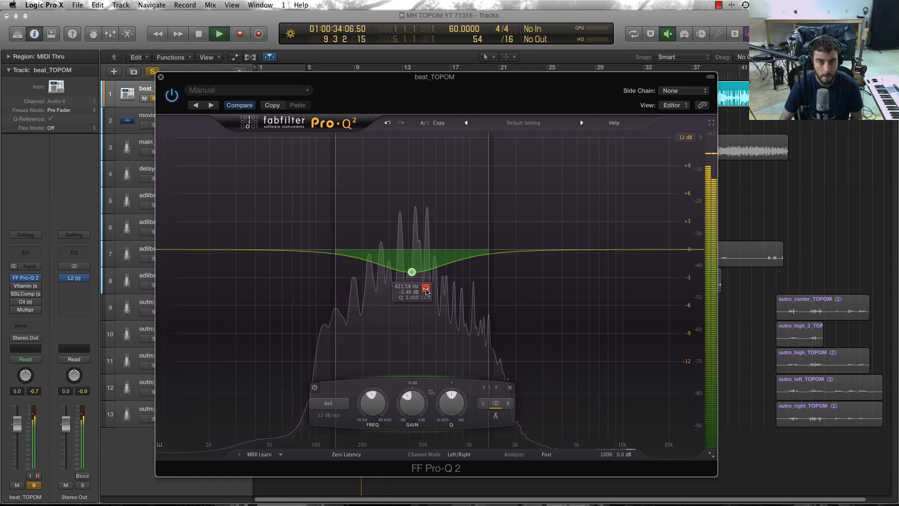
key(space)
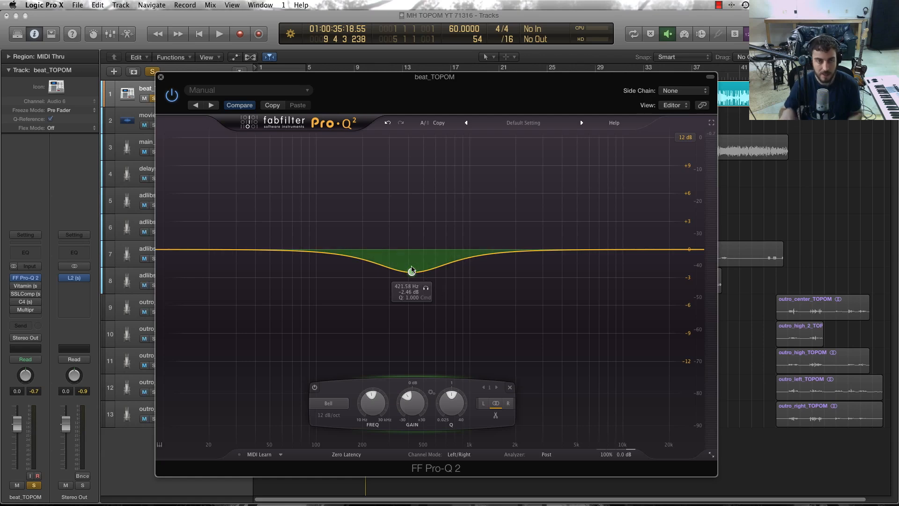
key(space)
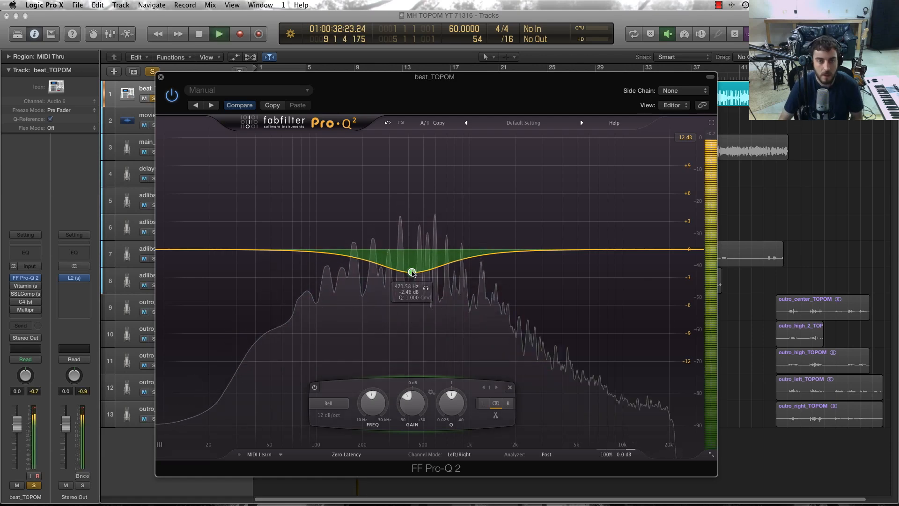
Step: Set the bell band to about 416 Hz, −5.5 dB and Q 1.86, and play the result
key(space)
drag(412, 272, 412, 300)
key(space)
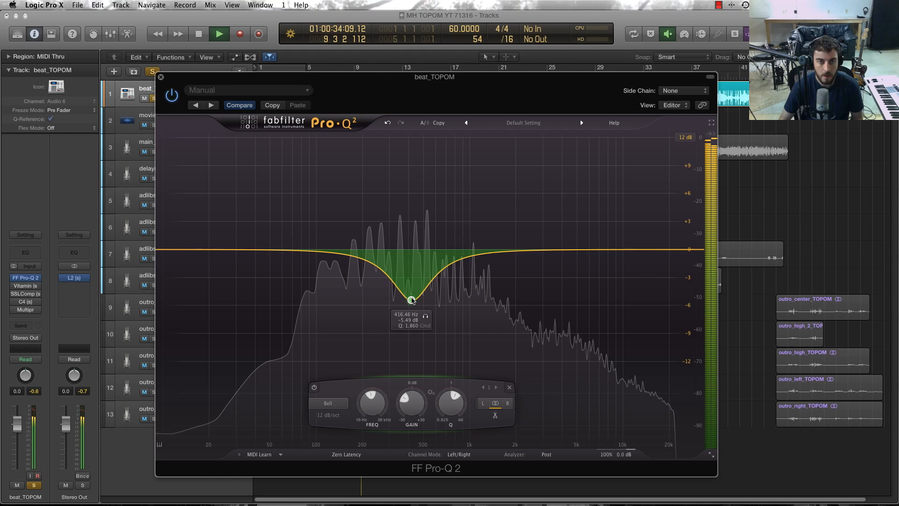
key(space)
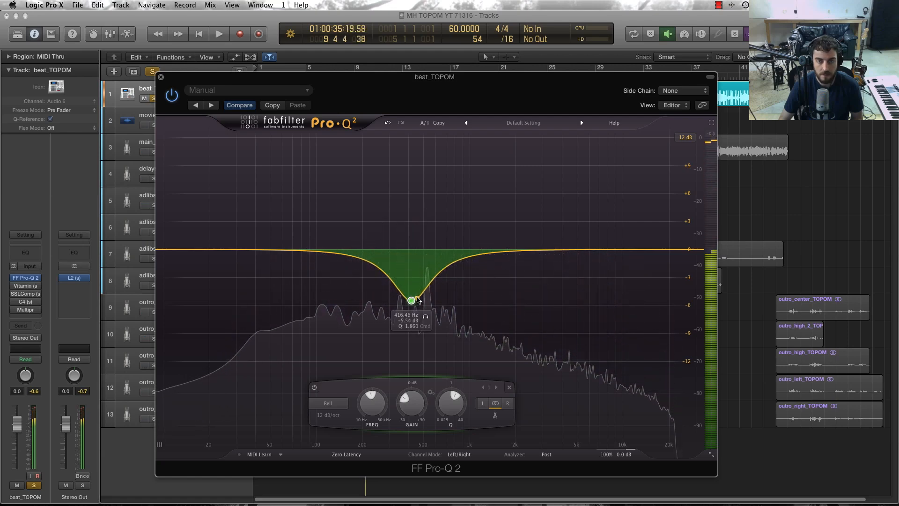
Step: Compare the beat with the band auditioned alone, Pro-Q 2 bypassed and Pro-Q 2 enabled, and close the plug-in window
key(space)
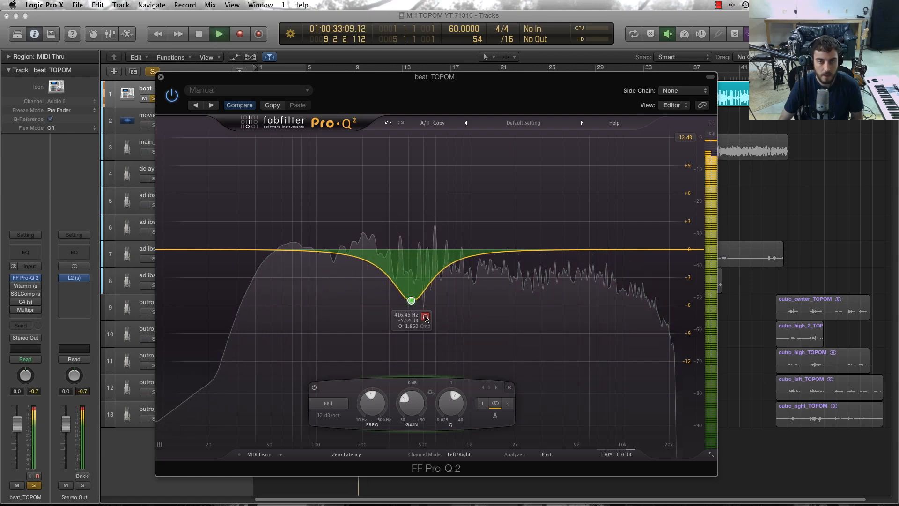
key(space)
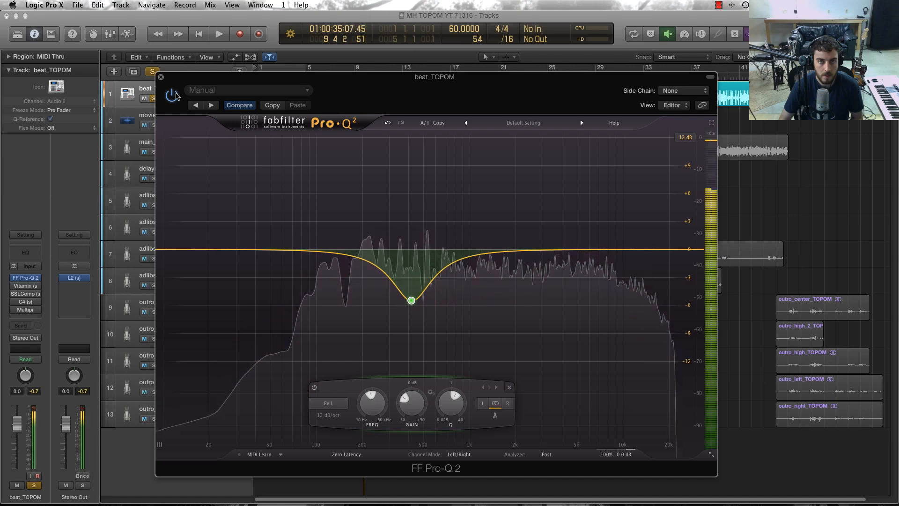
key(space)
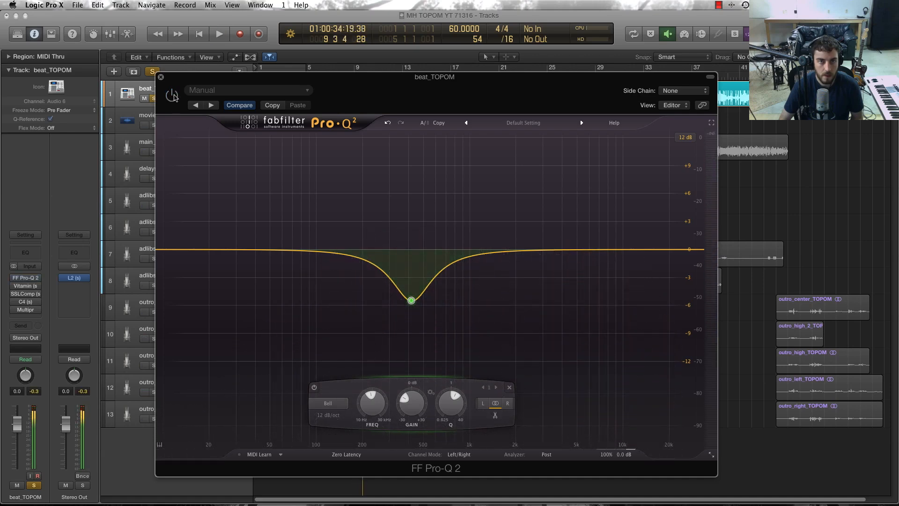
key(space)
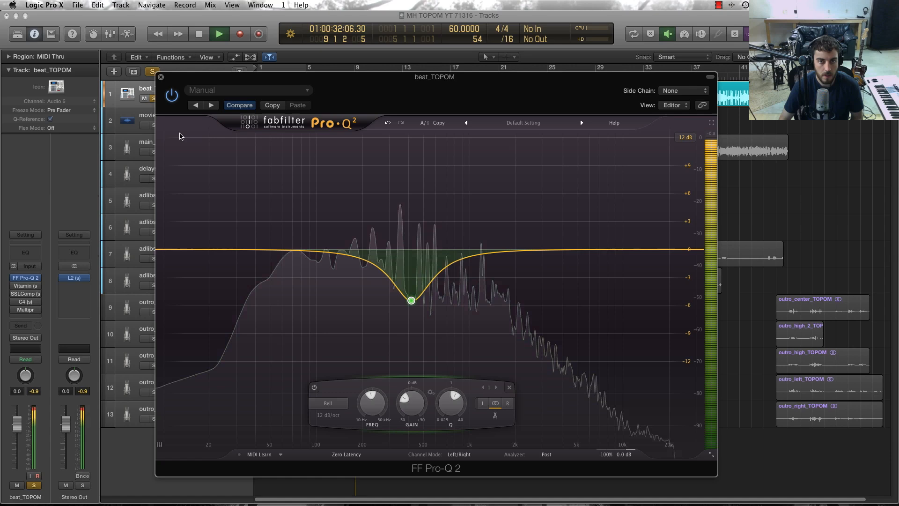
click(161, 77)
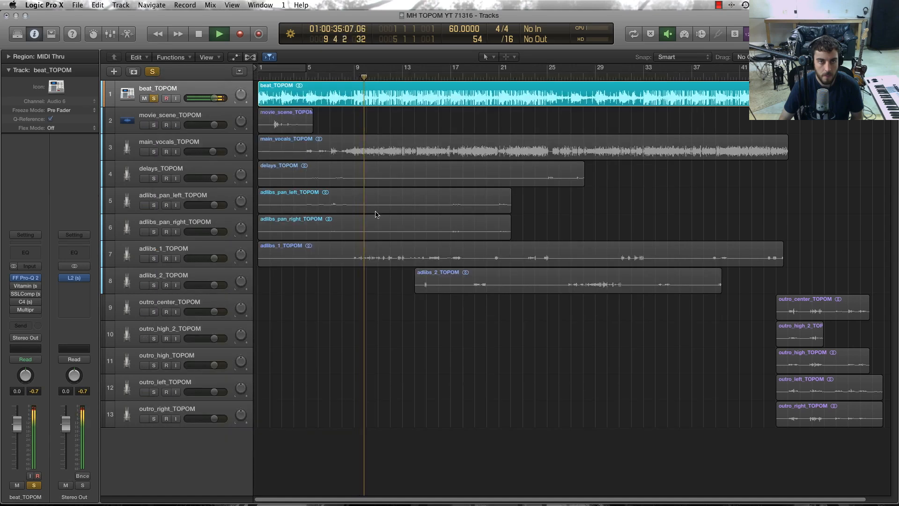
Step: Unsolo beat_TOPOM, reopen its Pro-Q 2, and compare the full mix with the EQ bypassed and enabled
click(153, 97)
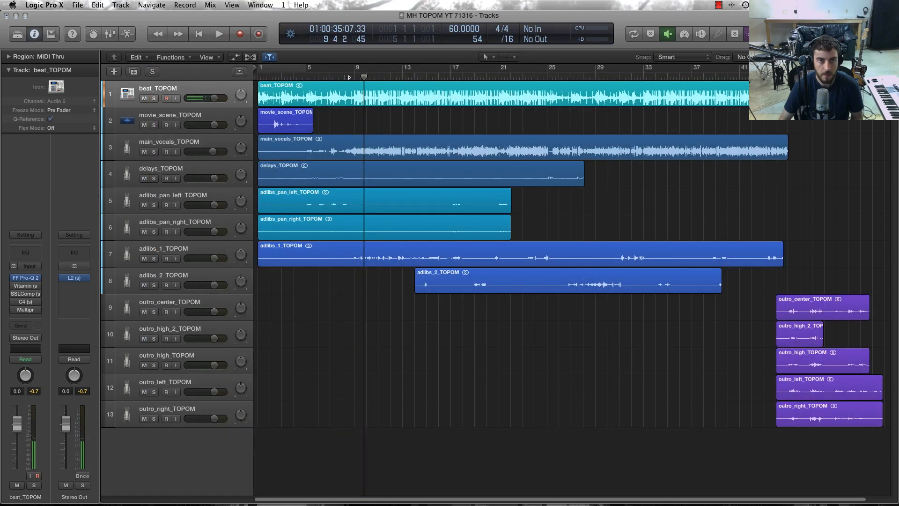
key(space)
click(25, 280)
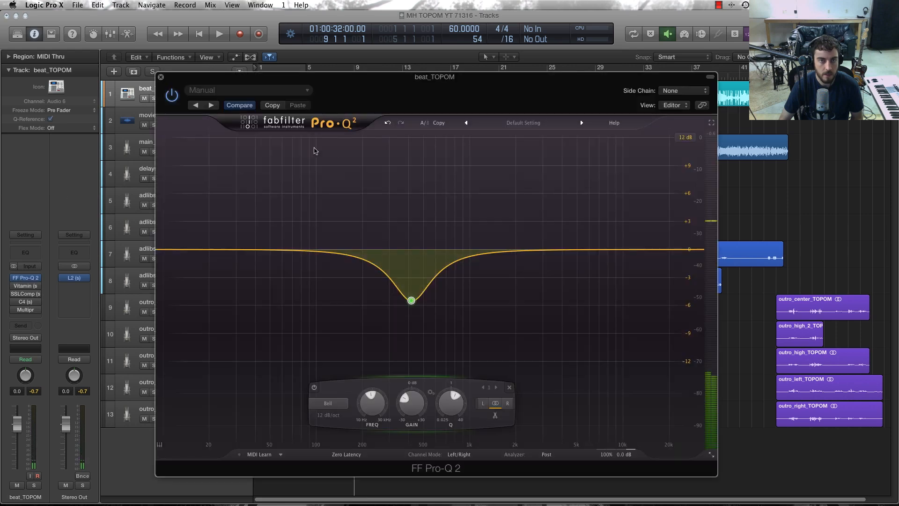
mouse_move(213, 76)
mouse_down()
mouse_move(332, 87)
mouse_move(224, 71)
mouse_up()
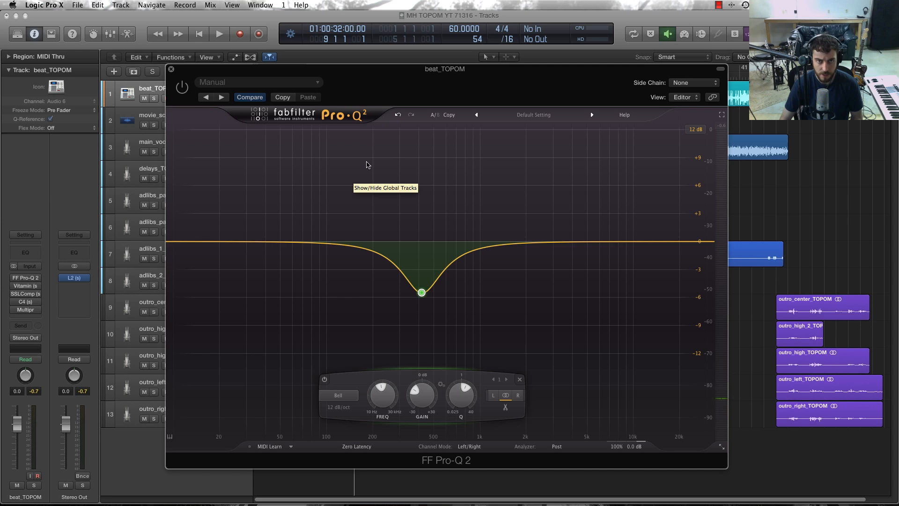
key(space)
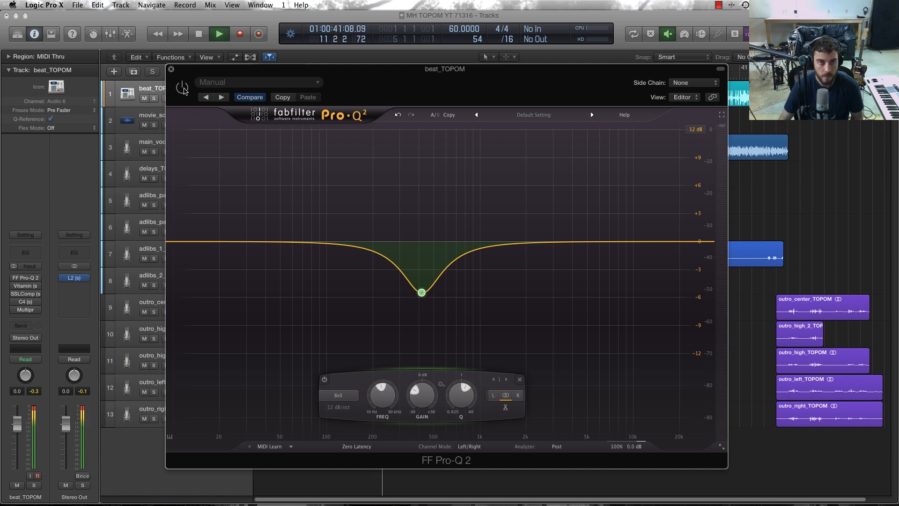
key(space)
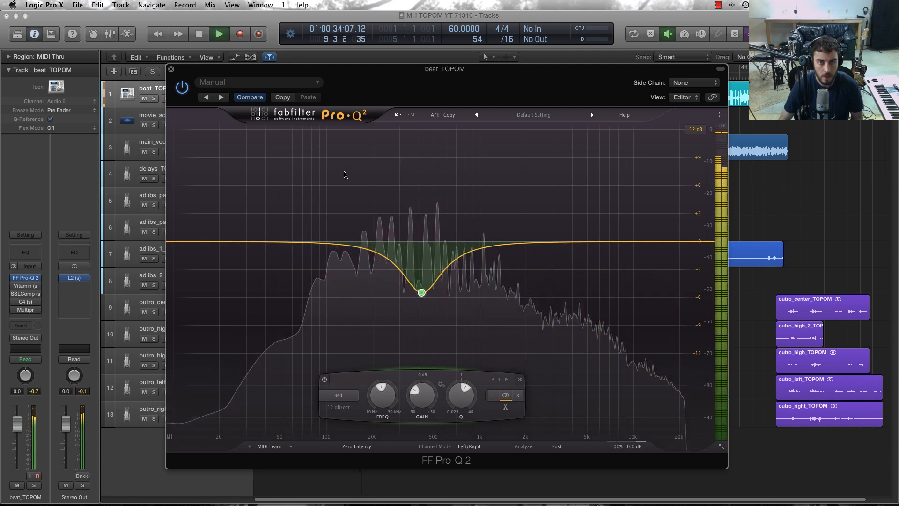
Step: Set the bell band to about 404 Hz and −7.1 dB, compare it with the EQ bypassed, and close the plug-in window
mouse_move(419, 295)
mouse_move(419, 295)
mouse_down()
mouse_move(428, 311)
mouse_move(420, 308)
mouse_up()
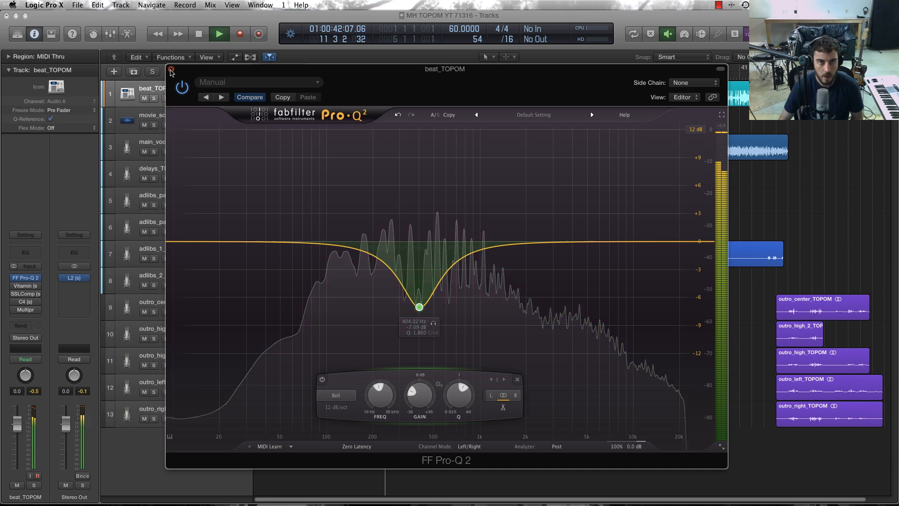
click(181, 87)
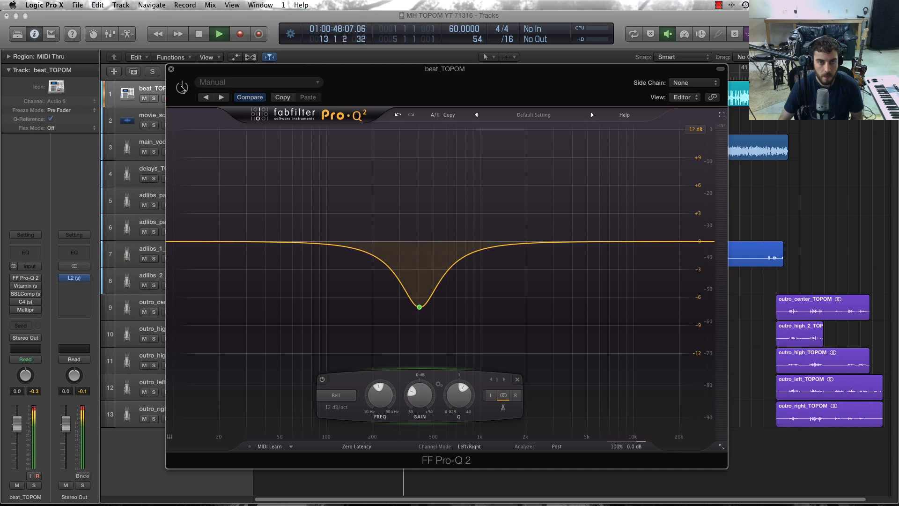
click(182, 87)
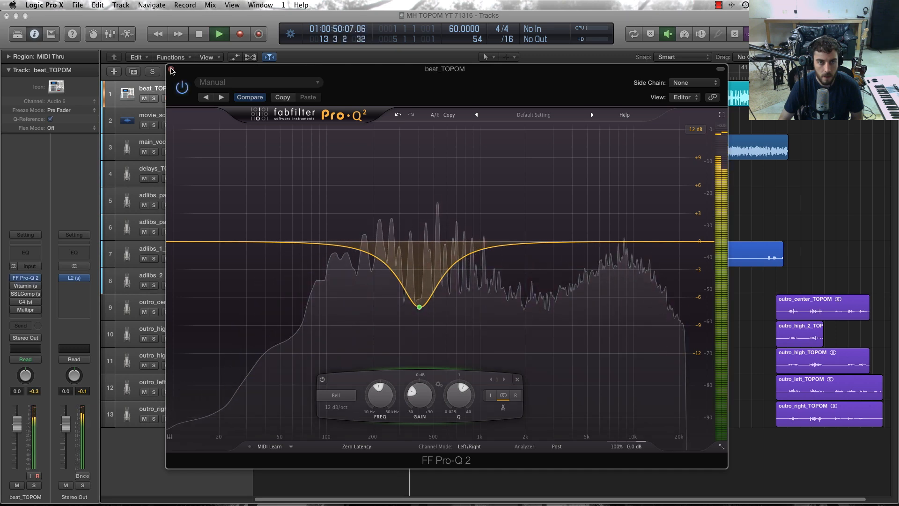
click(171, 69)
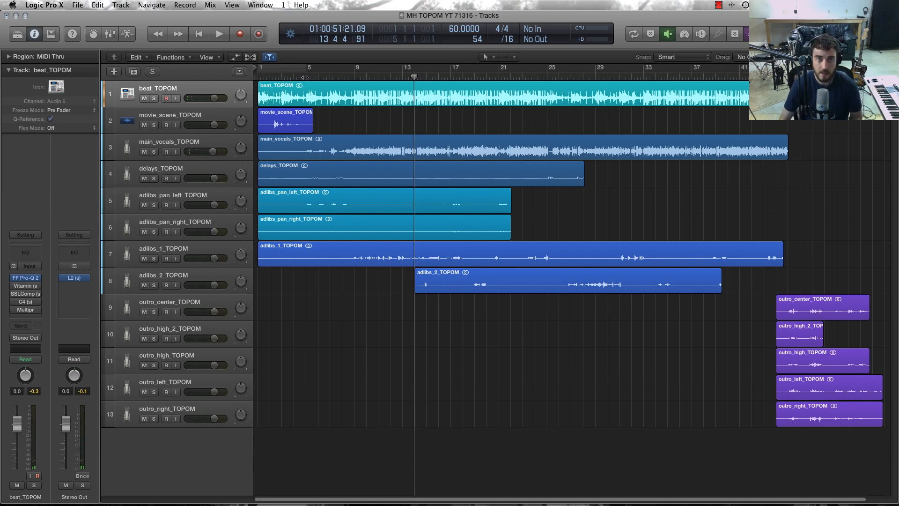
Step: Return the playhead to bar 9, reopen Pro-Q 2 on beat_TOPOM, and play the mix briefly
drag(305, 78, 356, 72)
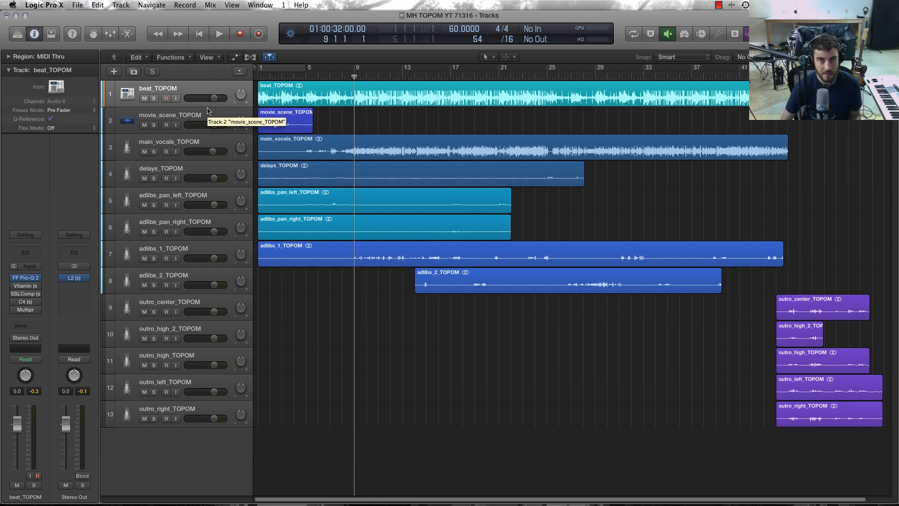
drag(398, 75, 355, 70)
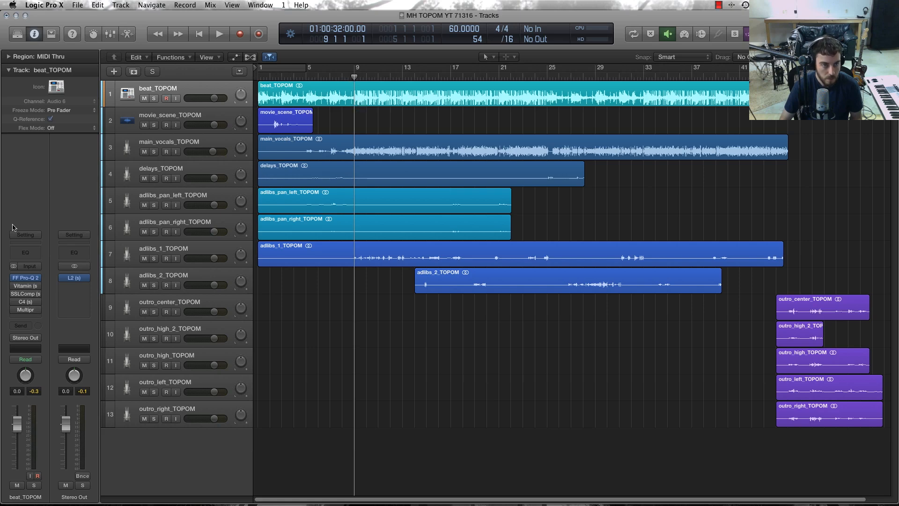
click(29, 280)
key(space)
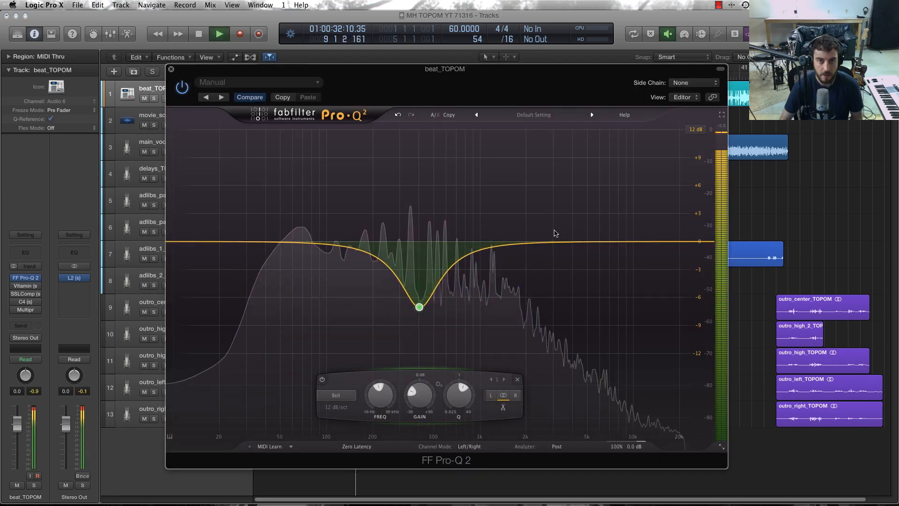
key(space)
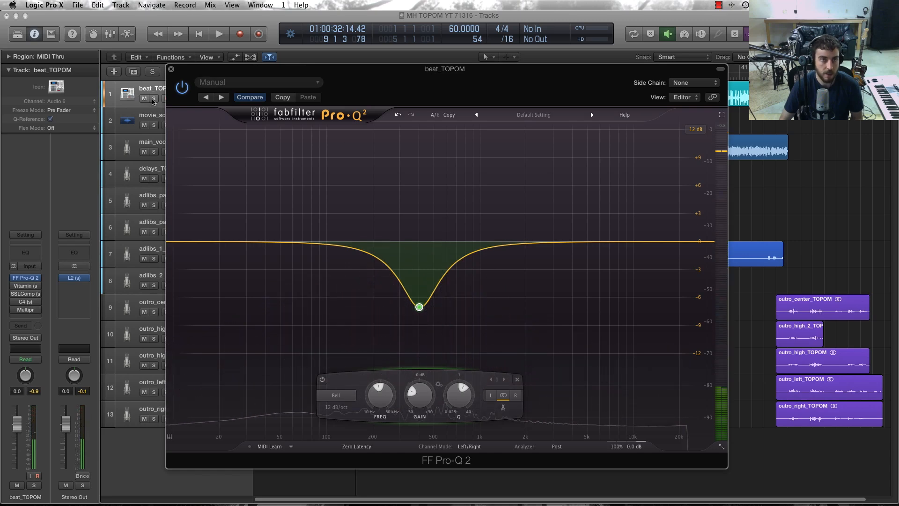
Step: Solo beat_TOPOM and add a second bell band at about 9683 Hz and −1.7 dB during playback
click(153, 99)
key(space)
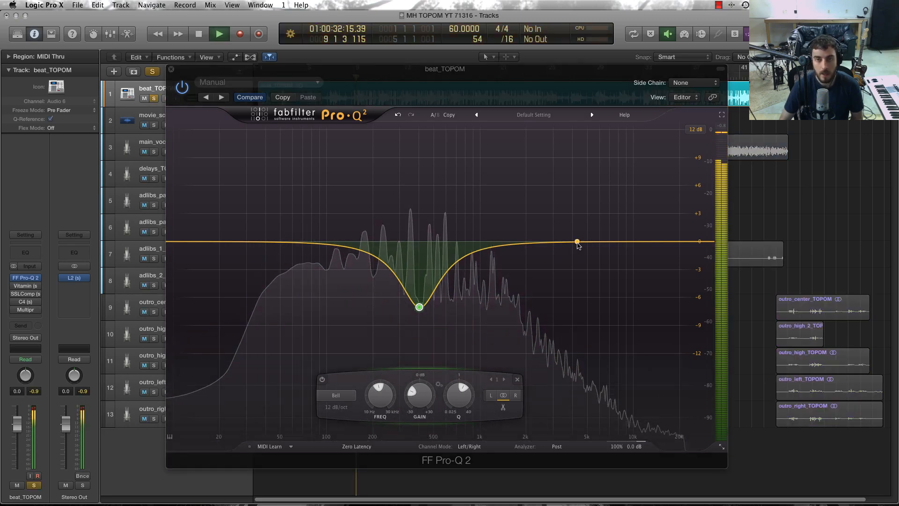
drag(584, 242, 630, 260)
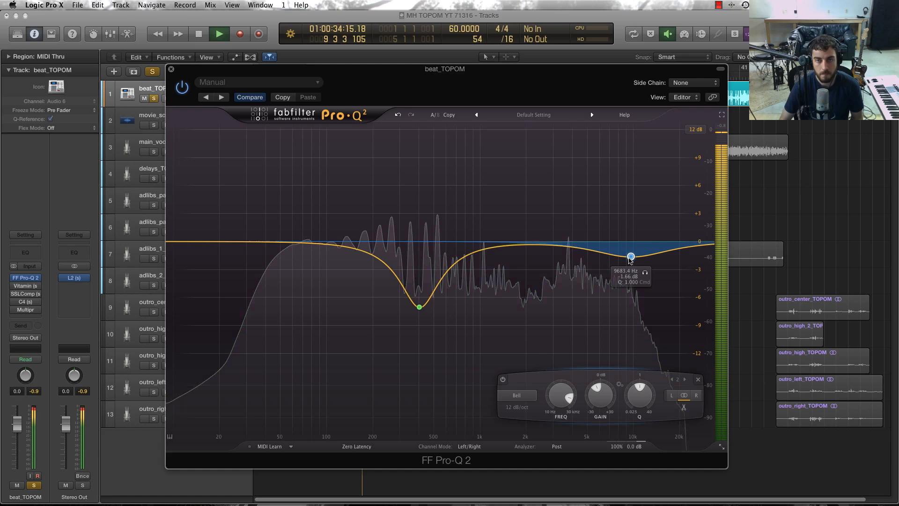
key(space)
Step: Add a low-shelf band at about 10.6 Hz with −30 dB gain and Q about 1.9
drag(193, 243, 177, 308)
drag(177, 268, 189, 355)
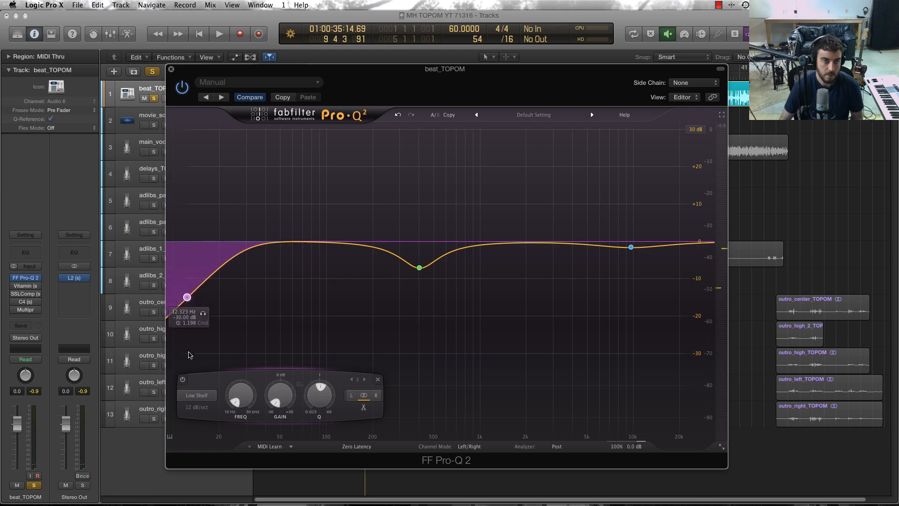
scroll(187, 298, up, 3)
drag(187, 298, 179, 326)
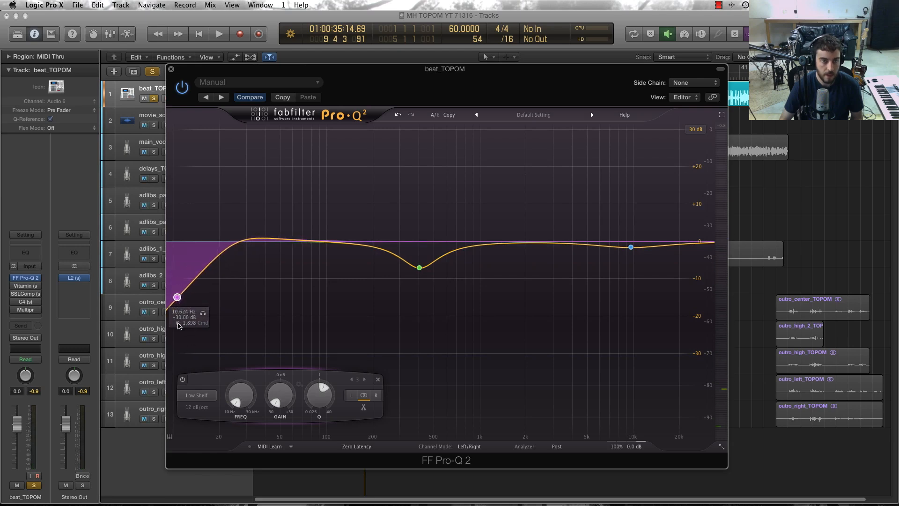
Step: Try the Low Cut shape on the lowest band, and switch it back to Low Shelf
click(196, 395)
click(199, 428)
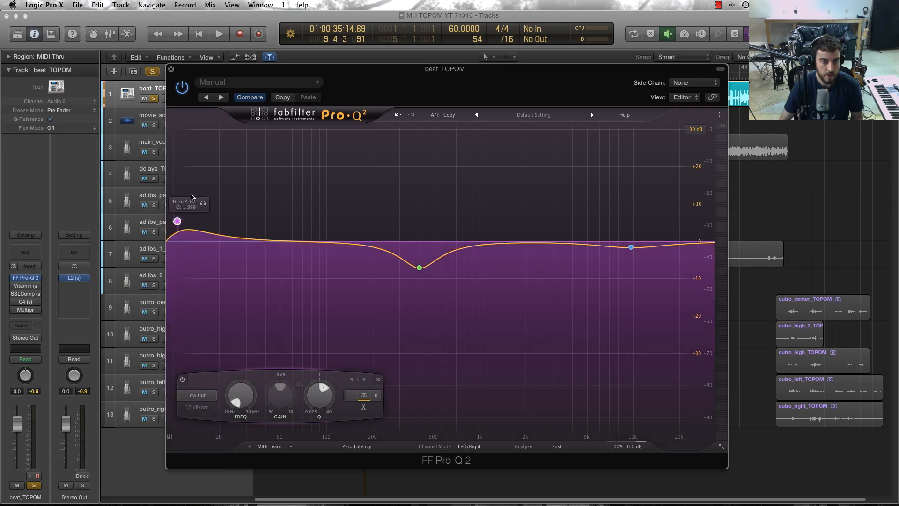
click(197, 395)
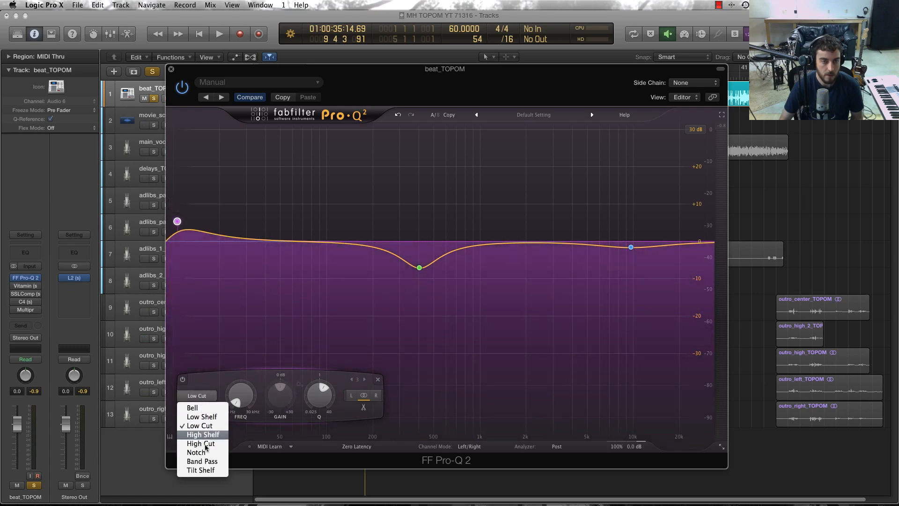
click(207, 418)
Step: Set the low-shelf band's slope to 96 dB/oct and raise its frequency to just under 20 Hz
click(192, 407)
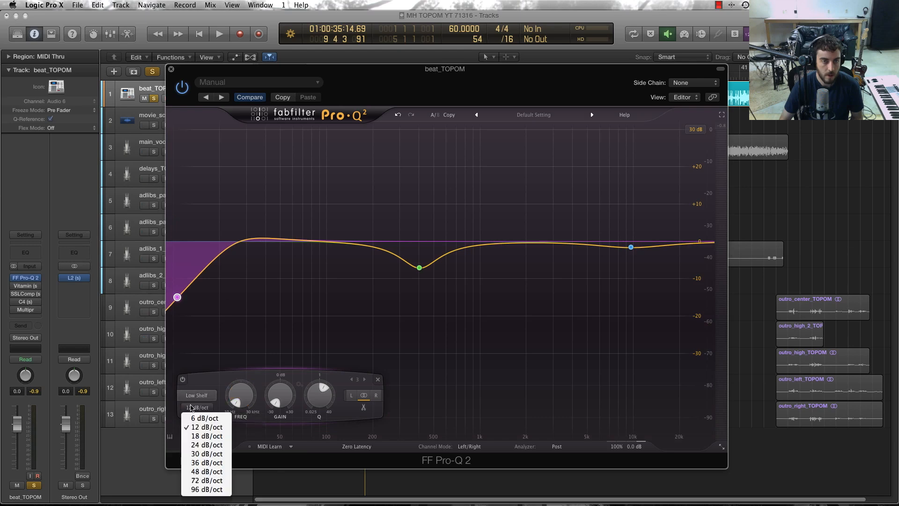
click(206, 489)
drag(183, 302, 212, 308)
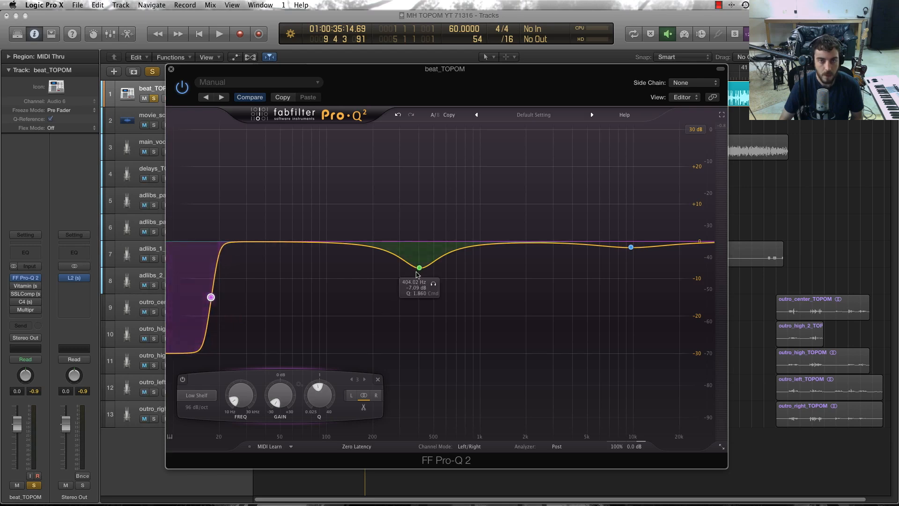
Step: Replace the 9683 Hz bell band with one at about 6143 Hz, +5.15 dB and Q 2.09, and play briefly
click(631, 246)
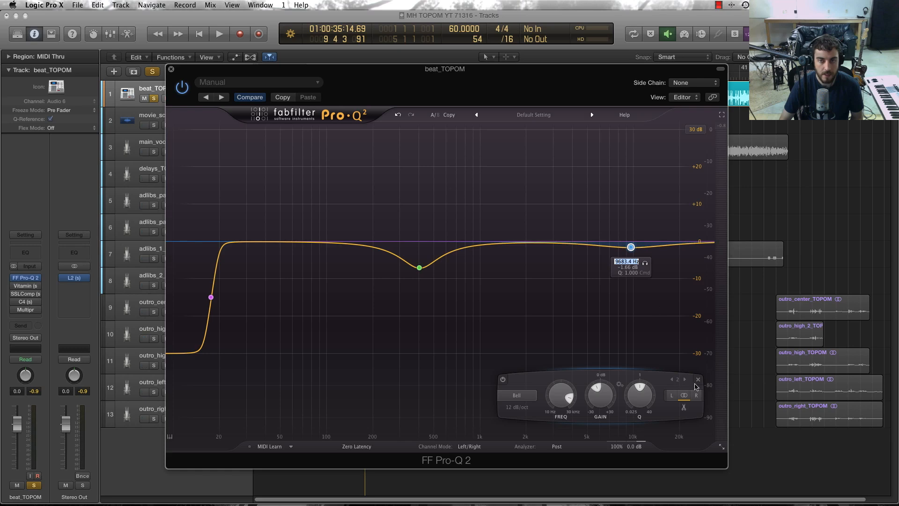
click(697, 383)
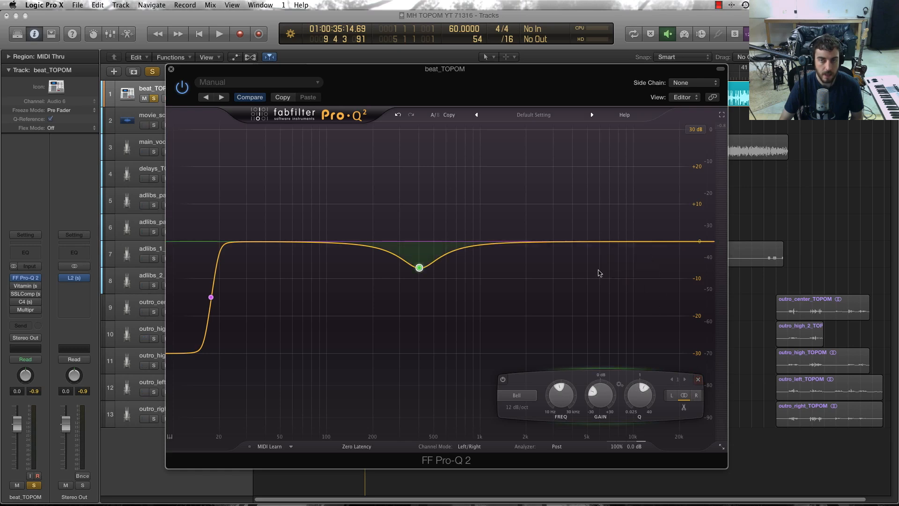
click(573, 236)
drag(574, 237, 600, 230)
key(space)
key(space)
key(space)
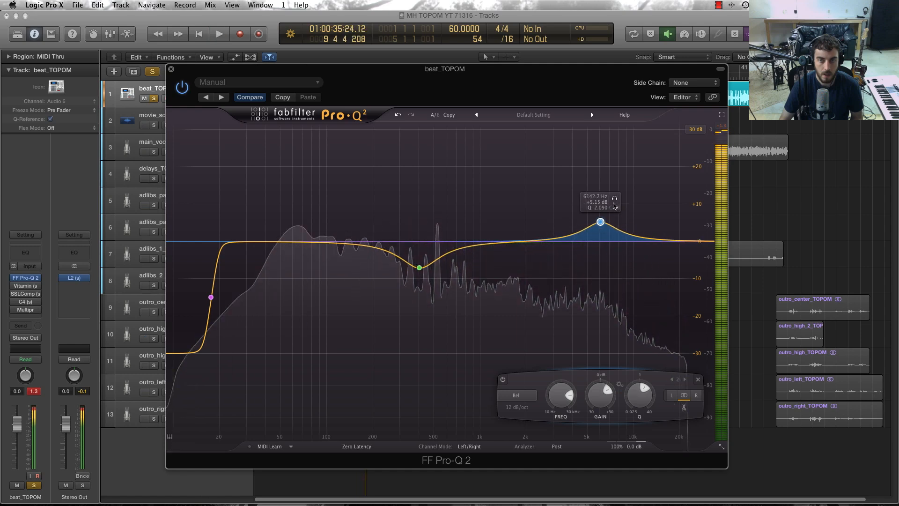
Step: Audition the new high bell band in isolation, then move it to about 5423 Hz and lower its gain to about +1.57 dB
mouse_move(614, 199)
mouse_down()
mouse_move(553, 199)
mouse_move(618, 200)
mouse_up()
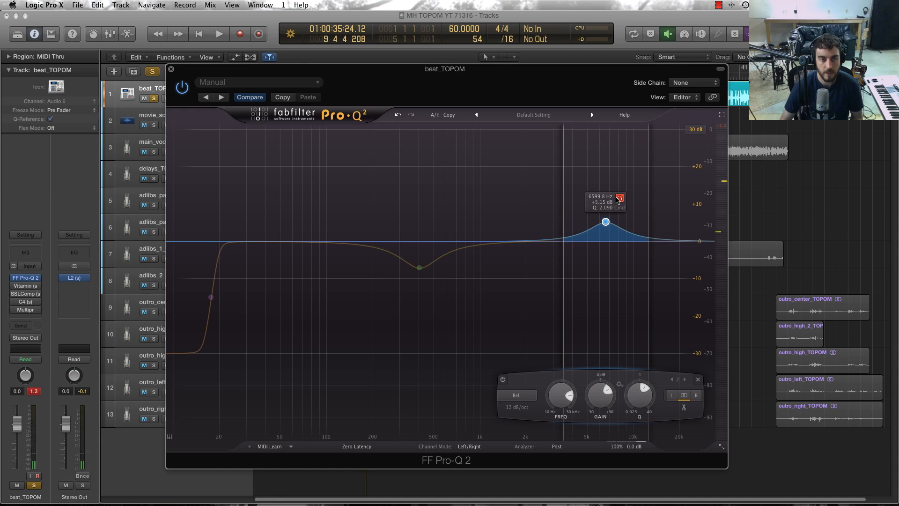
mouse_move(616, 198)
mouse_down()
mouse_move(562, 198)
mouse_move(640, 202)
mouse_move(574, 201)
mouse_move(610, 204)
mouse_move(604, 209)
mouse_up()
key(space)
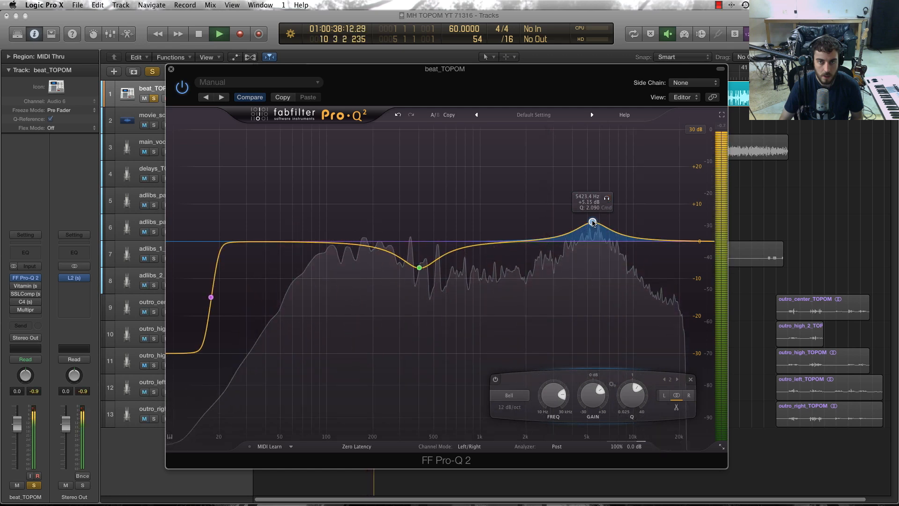
key(space)
drag(593, 223, 592, 236)
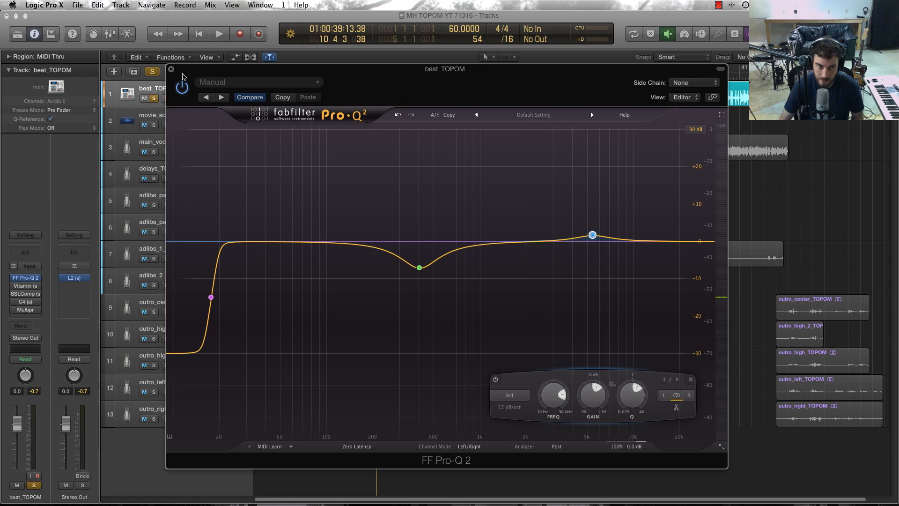
Step: Close Pro-Q 2, return the playhead to bar 9, and open the Vitamin plug-in on beat_TOPOM in a clear spot
drag(201, 72, 175, 59)
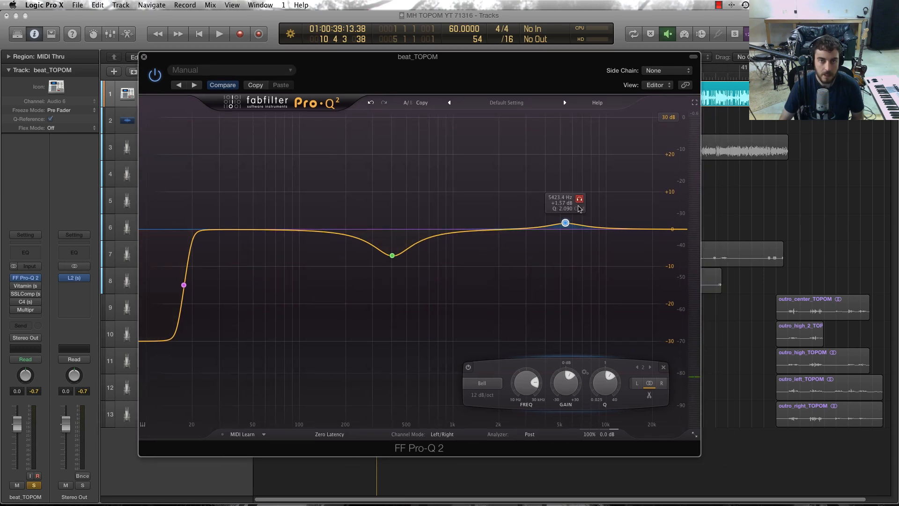
click(145, 57)
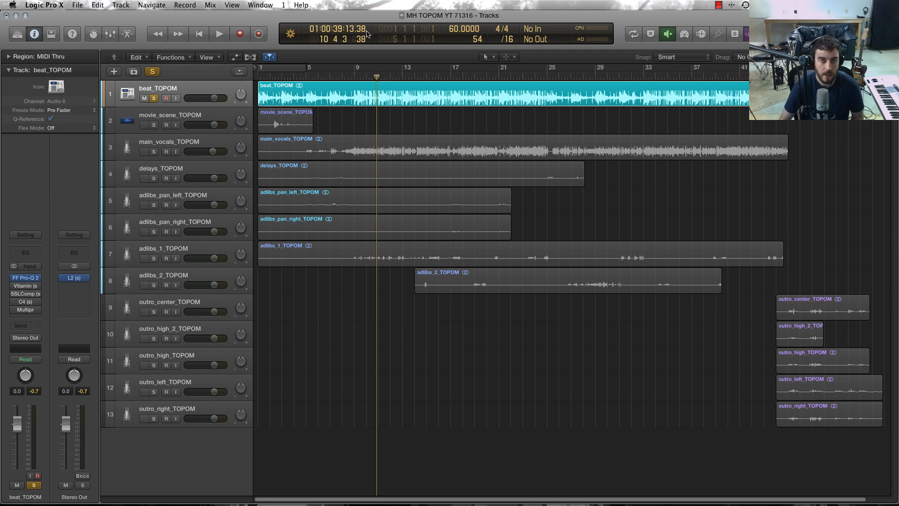
click(354, 74)
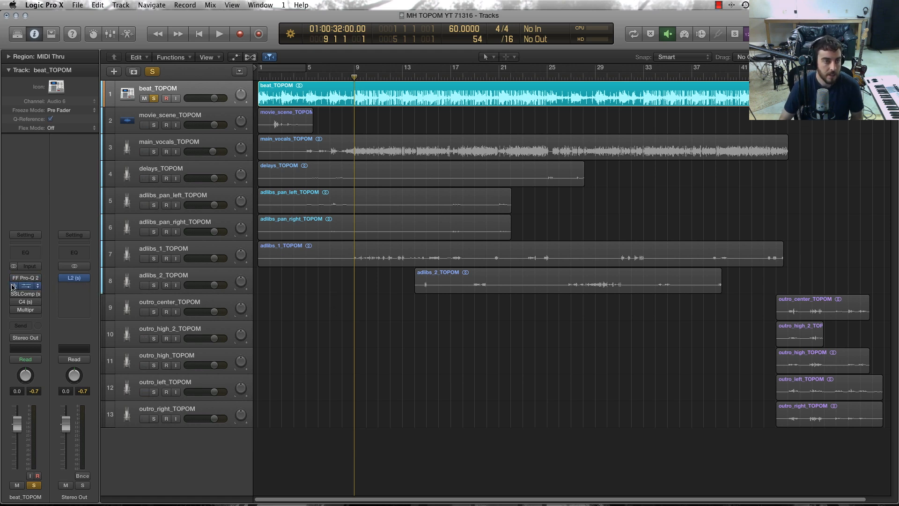
click(28, 285)
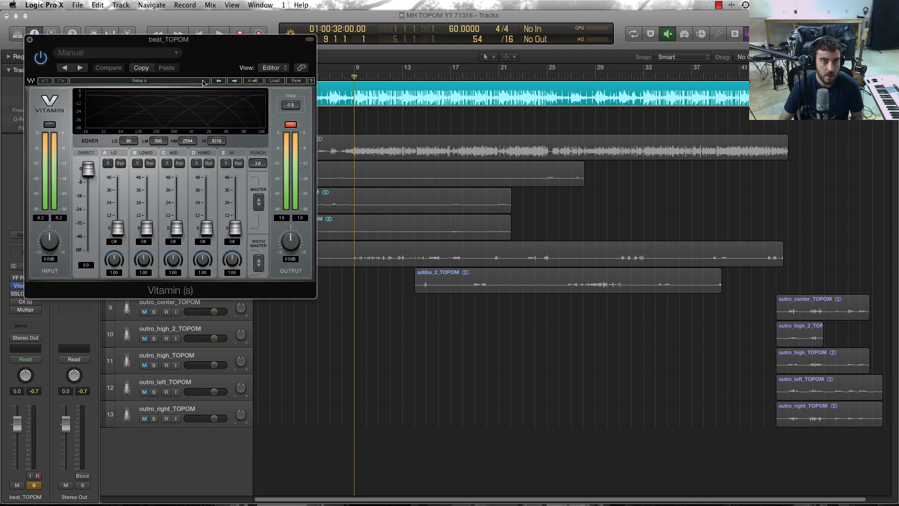
drag(139, 42, 385, 106)
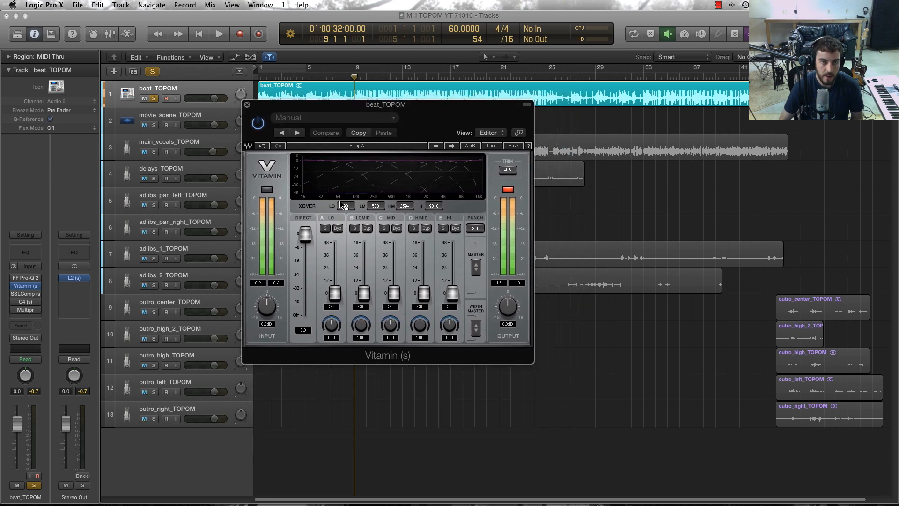
drag(326, 107, 356, 195)
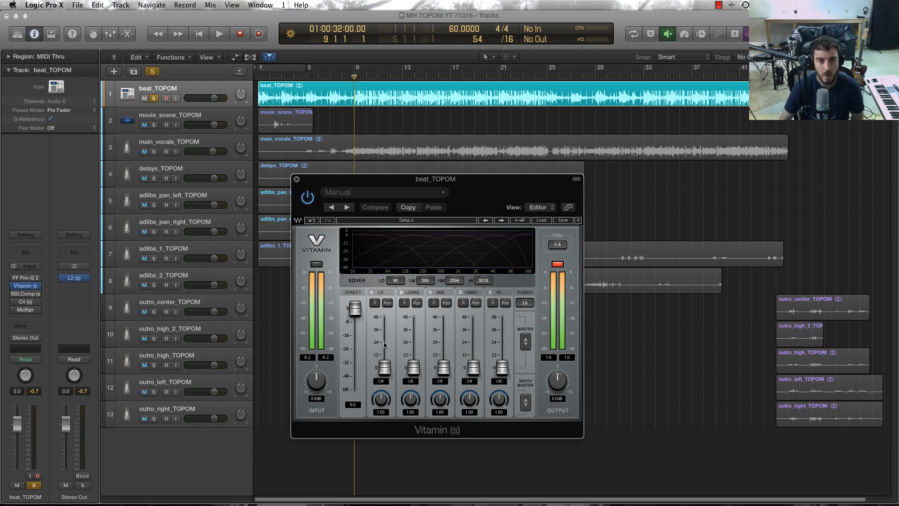
drag(386, 179, 402, 189)
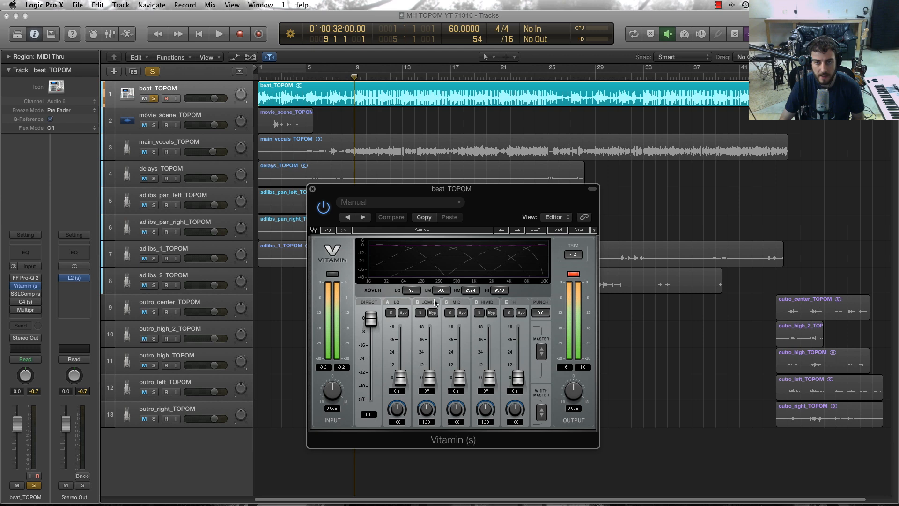
Step: Play the beat and solo Vitamin's Mid and LoMid bands, separately and together
drag(452, 390, 452, 382)
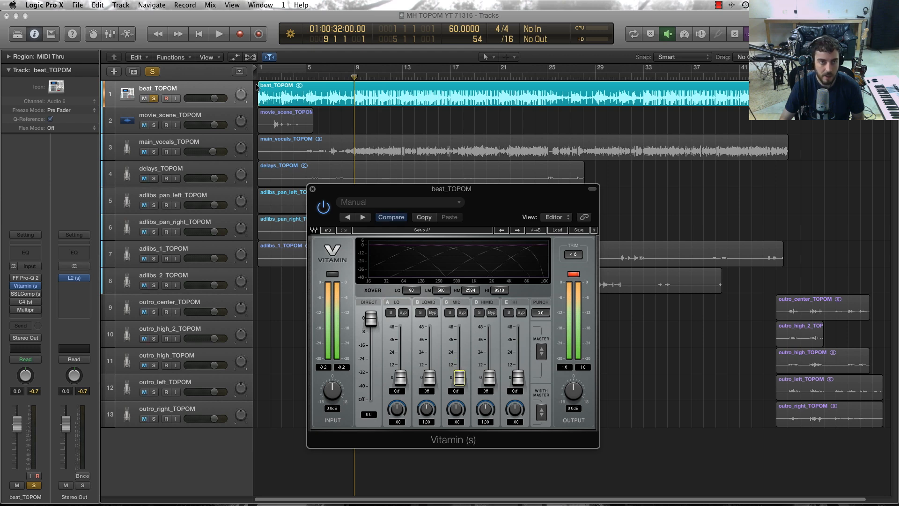
key(space)
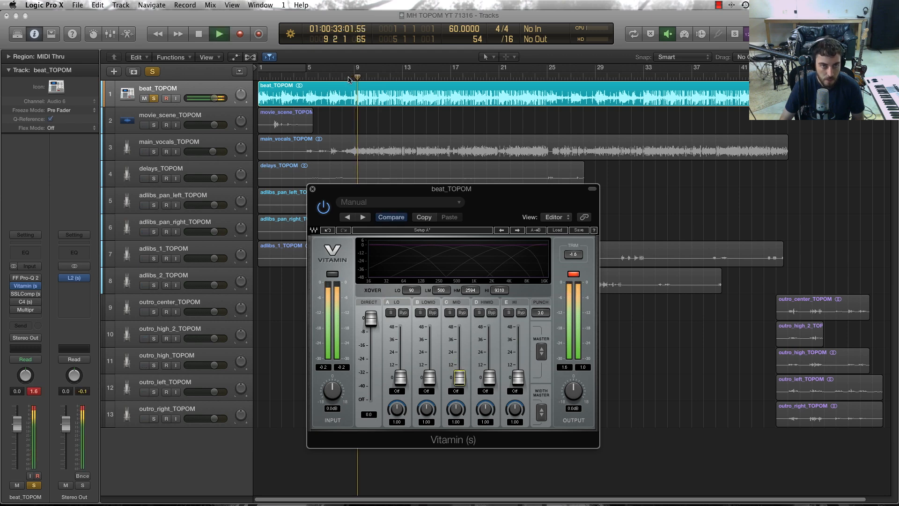
click(449, 312)
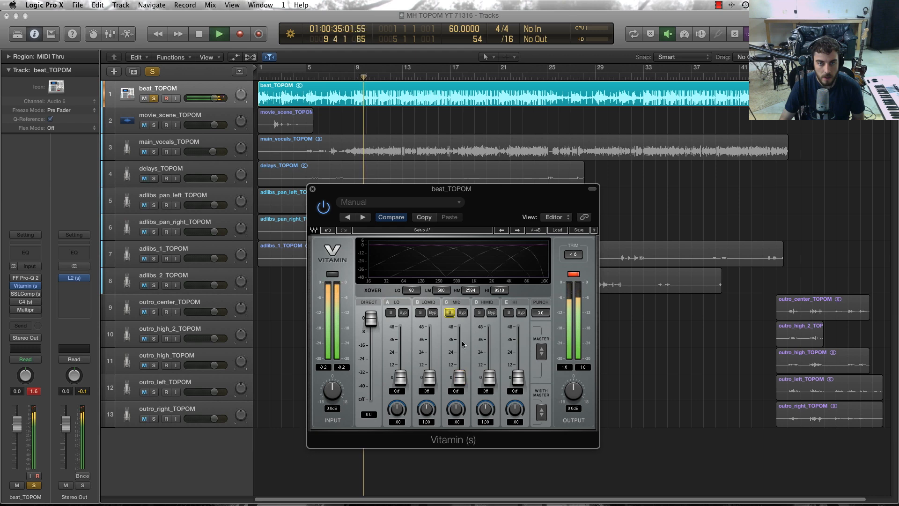
click(421, 313)
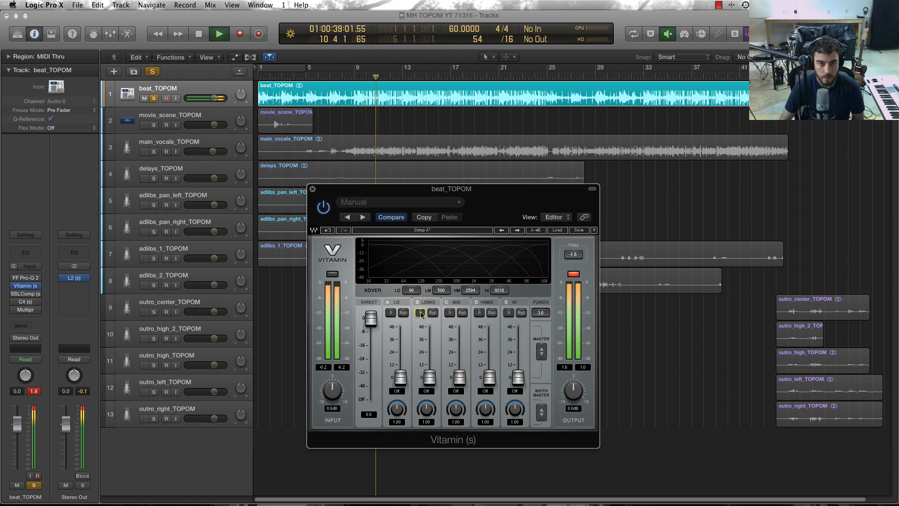
click(448, 314)
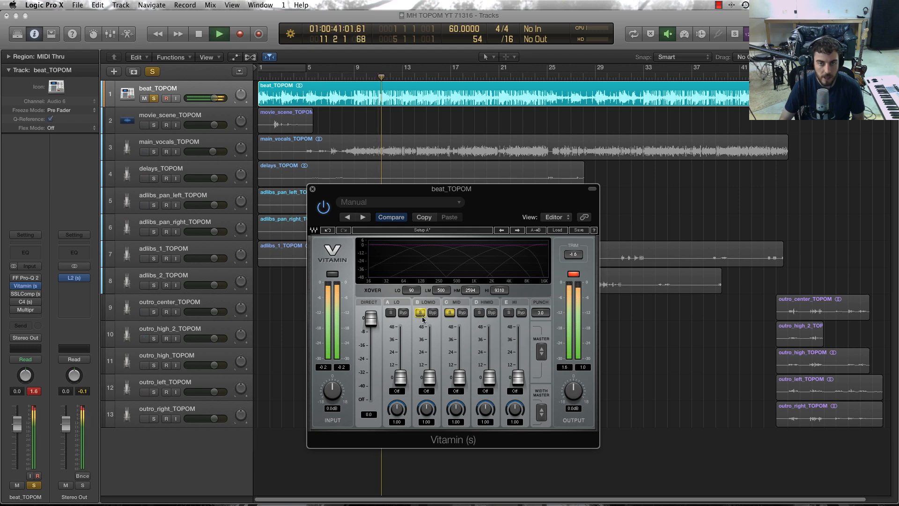
Step: Widen Vitamin's LoMid band to 1.88 and its Mid band to 1.74 while listening
key(space)
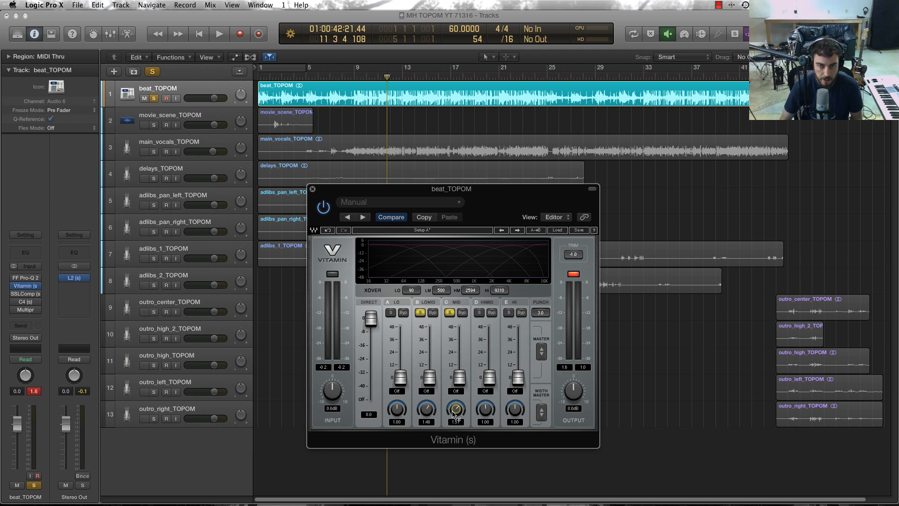
key(space)
drag(428, 413, 455, 401)
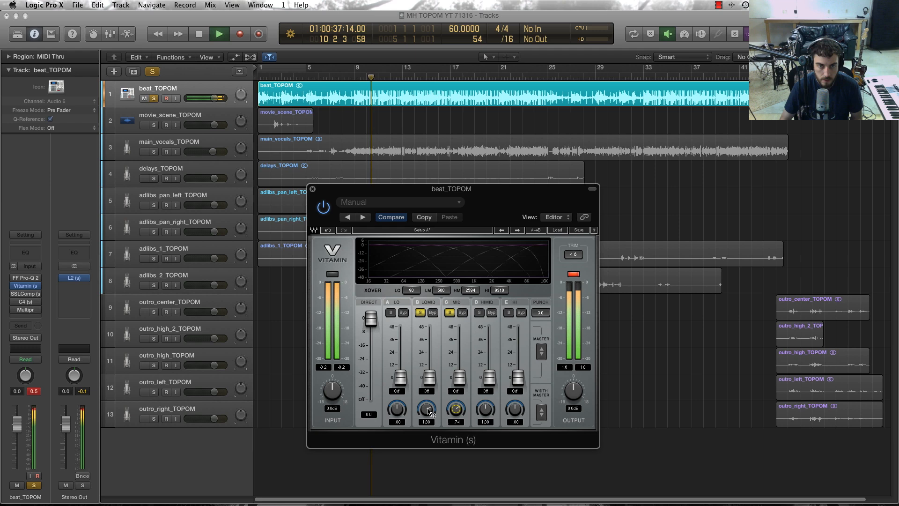
Step: Compare the widened LoMid and Mid bands with their bypassed sound during playback, and re-enable both
click(432, 313)
click(462, 313)
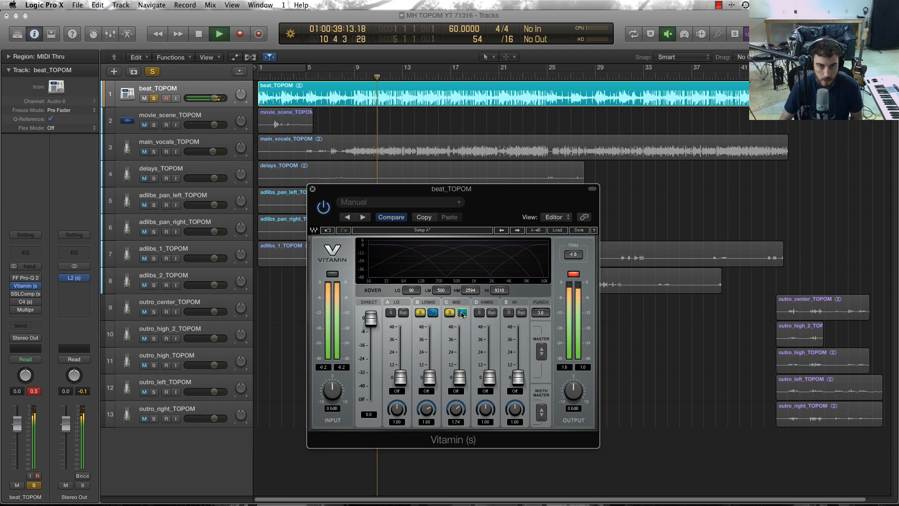
click(462, 313)
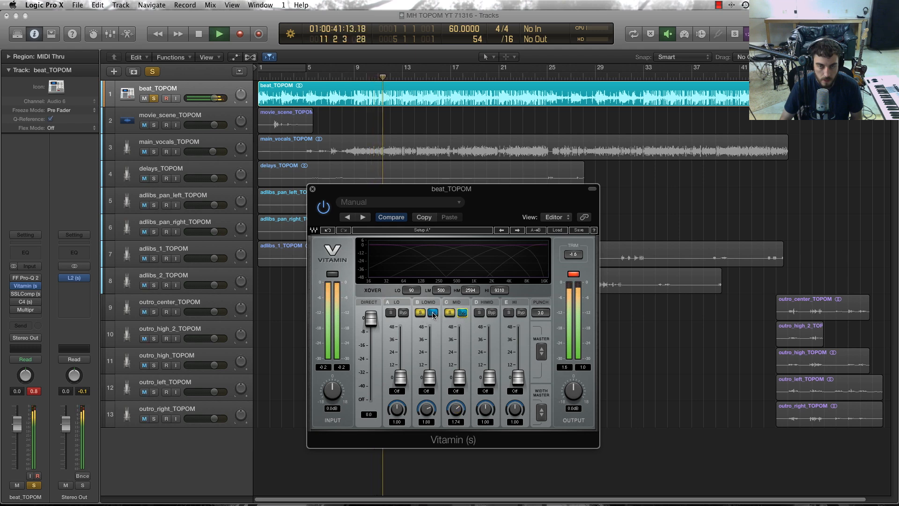
click(433, 312)
key(space)
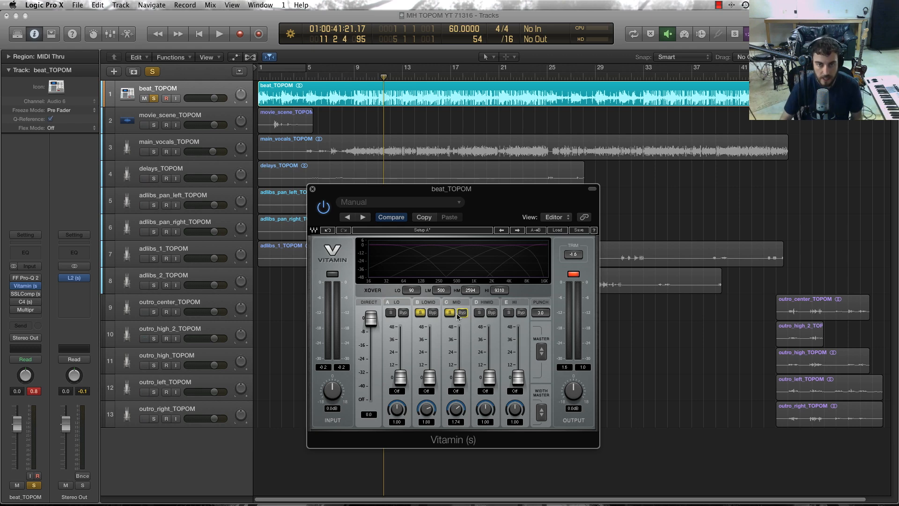
Step: Unsolo Vitamin's LoMid and Mid bands, and unsolo beat_TOPOM to play the full mix
click(450, 313)
click(419, 312)
click(419, 313)
key(space)
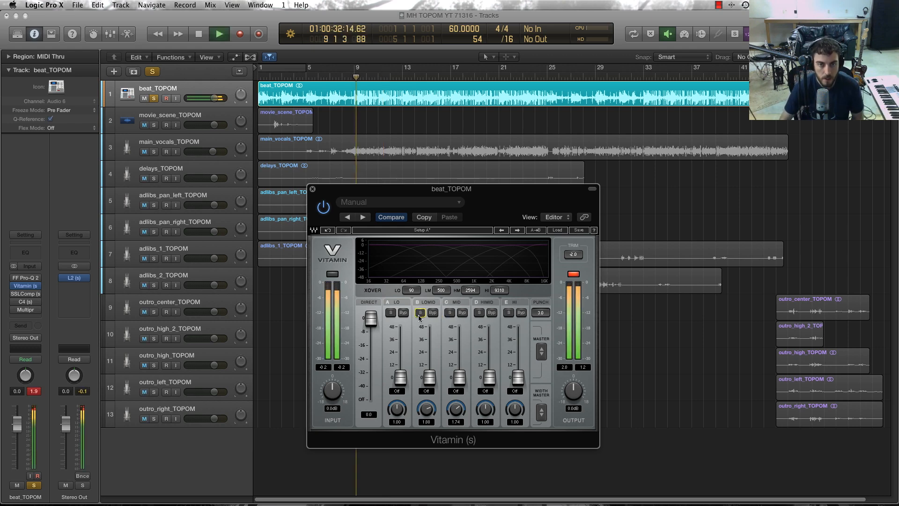
click(154, 98)
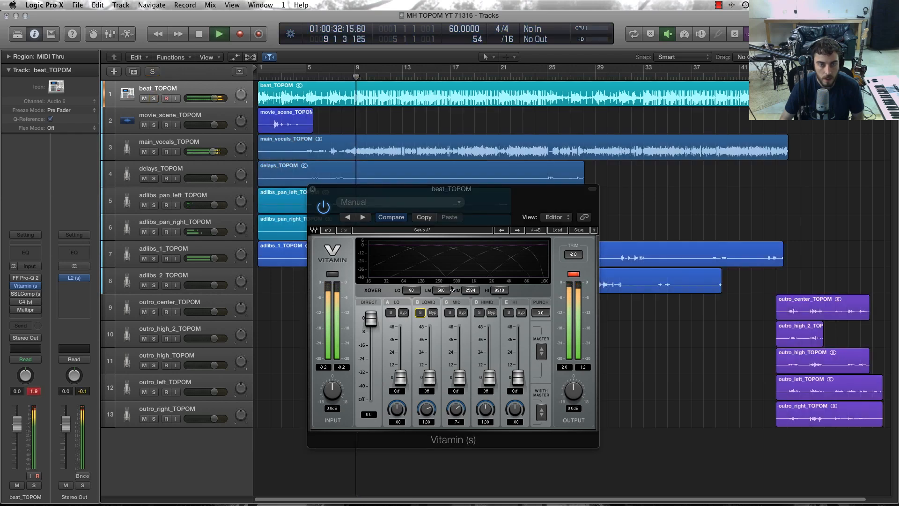
drag(340, 192, 390, 191)
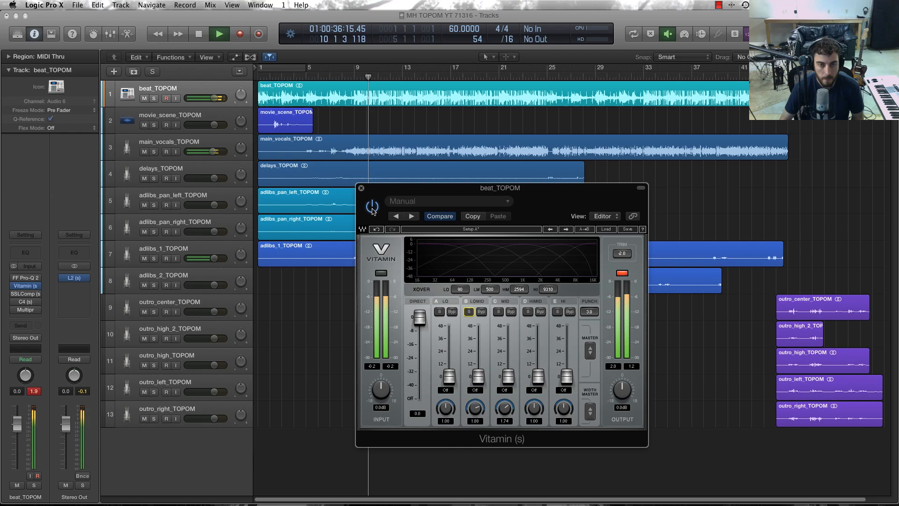
Step: Compare the full mix from bar 9 with Vitamin bypassed and active
key(space)
click(373, 204)
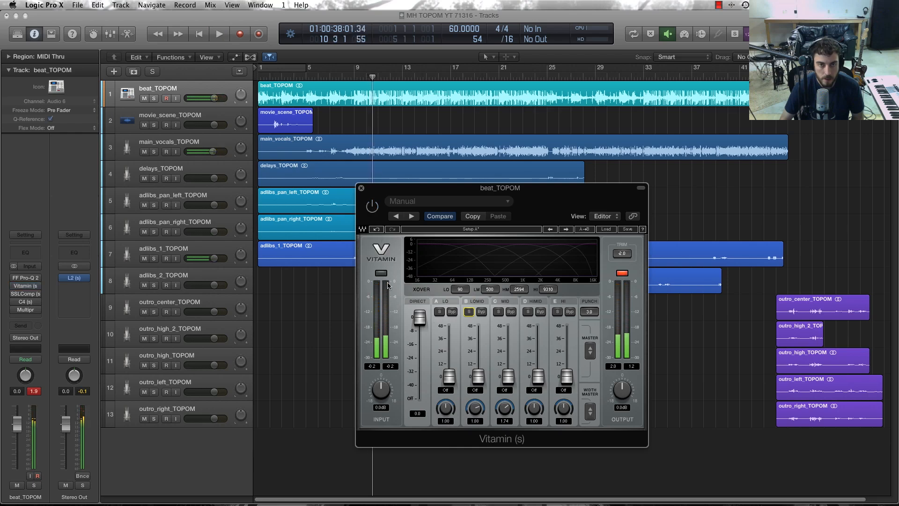
key(space)
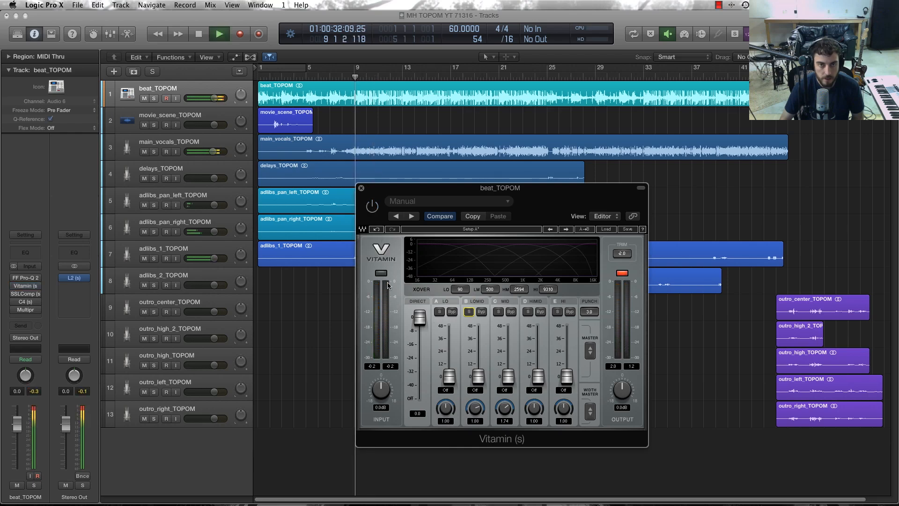
click(372, 206)
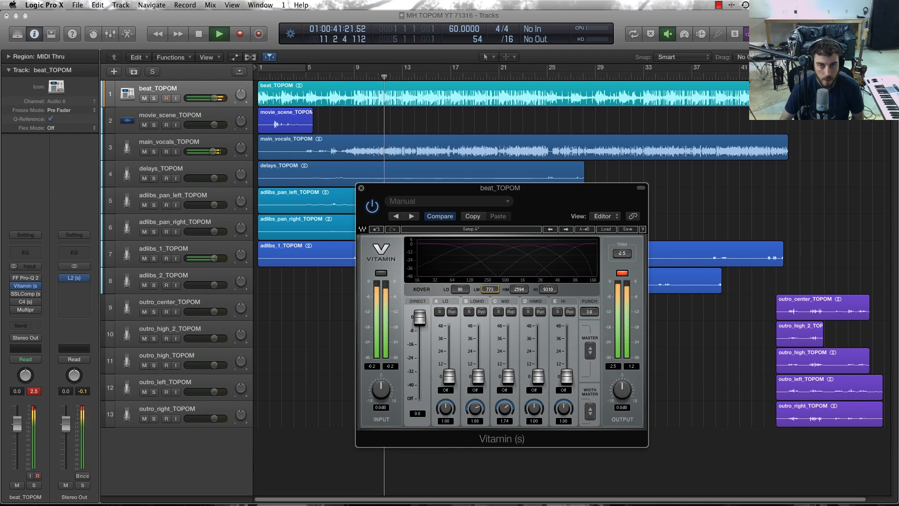
Step: Set Vitamin's LM crossover to 761 and the Mid band's width to 1.78, and stop playback
drag(504, 407, 506, 369)
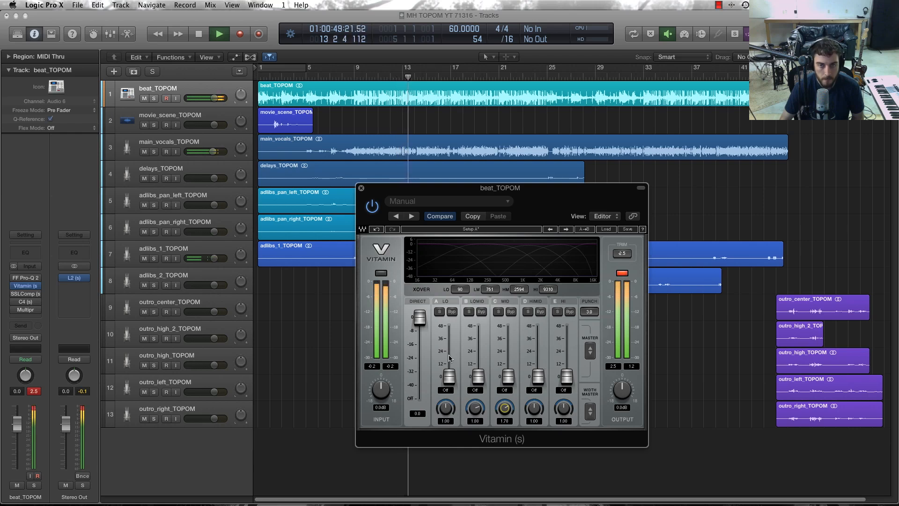
key(space)
mouse_move(87, 278)
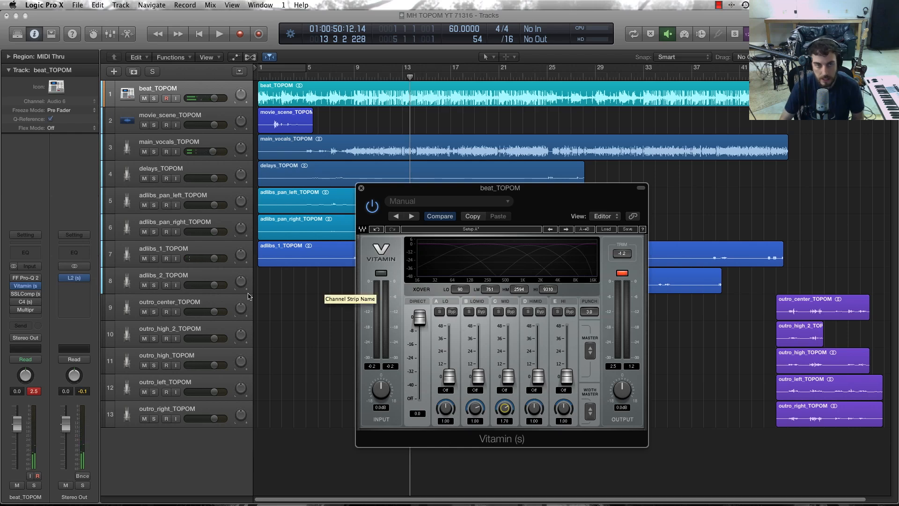
Step: Solo beat_TOPOM and play it while trying Vitamin's Lo band fader, leaving the fader Off
drag(538, 376, 567, 376)
key(space)
click(154, 98)
key(space)
mouse_move(449, 376)
mouse_down()
mouse_move(449, 349)
mouse_move(448, 387)
mouse_up()
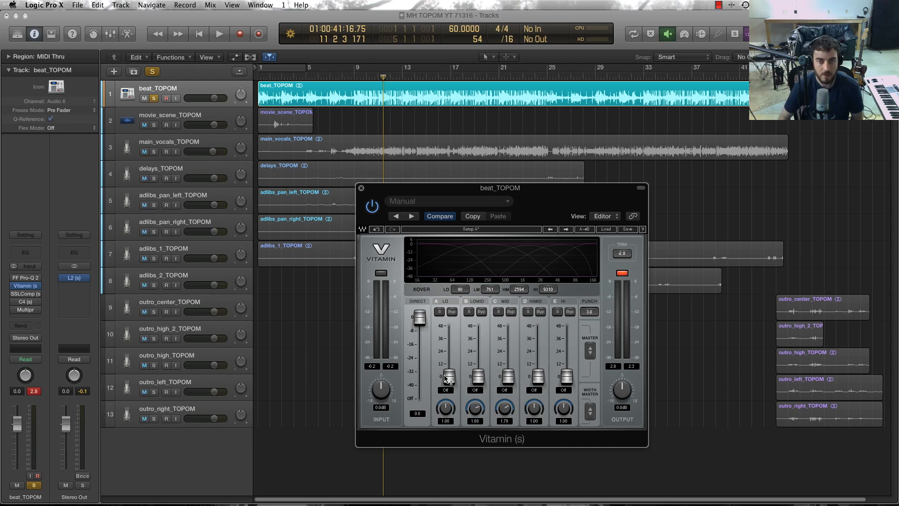
mouse_move(412, 190)
mouse_down()
mouse_move(419, 185)
mouse_move(415, 198)
mouse_up()
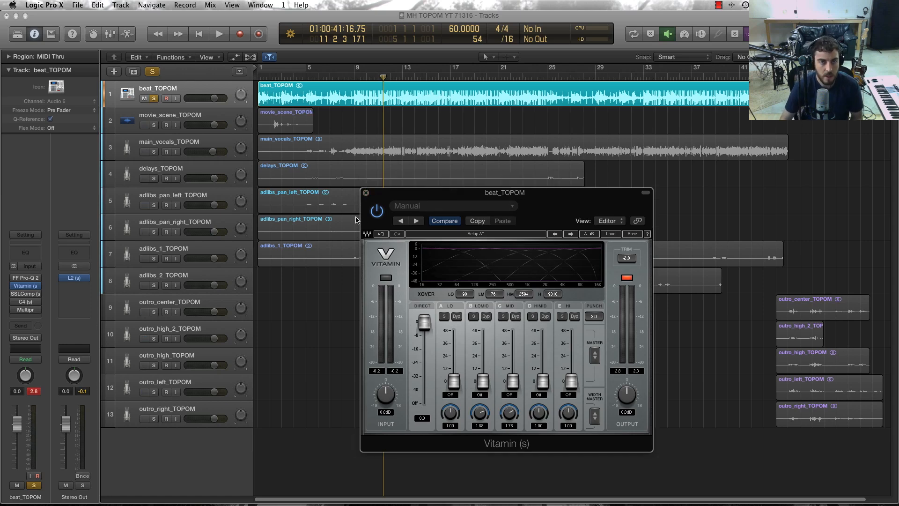
Step: Set the playhead to bar 9, bypass Vitamin on beat_TOPOM and close its window
click(366, 193)
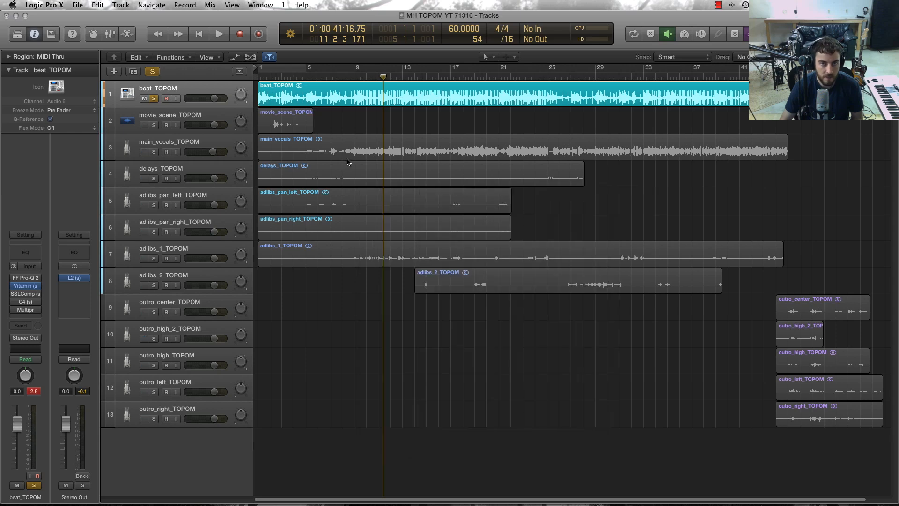
click(355, 78)
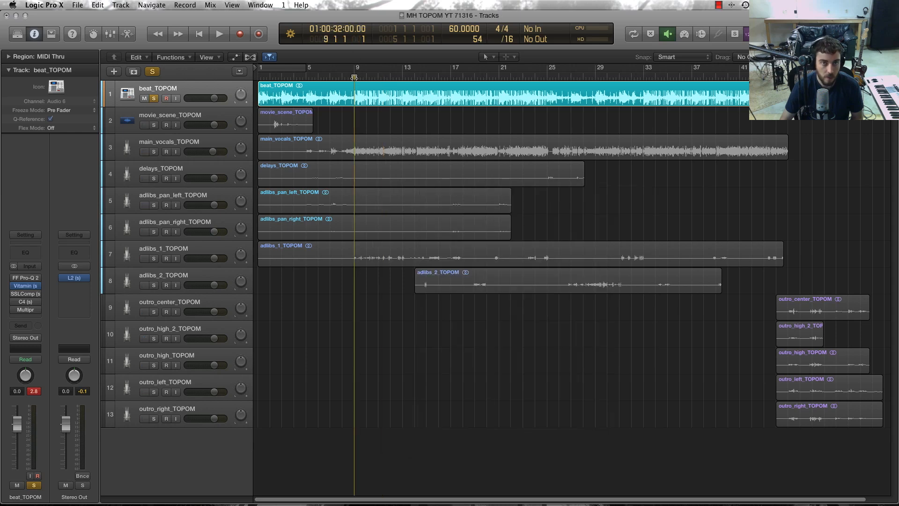
click(25, 287)
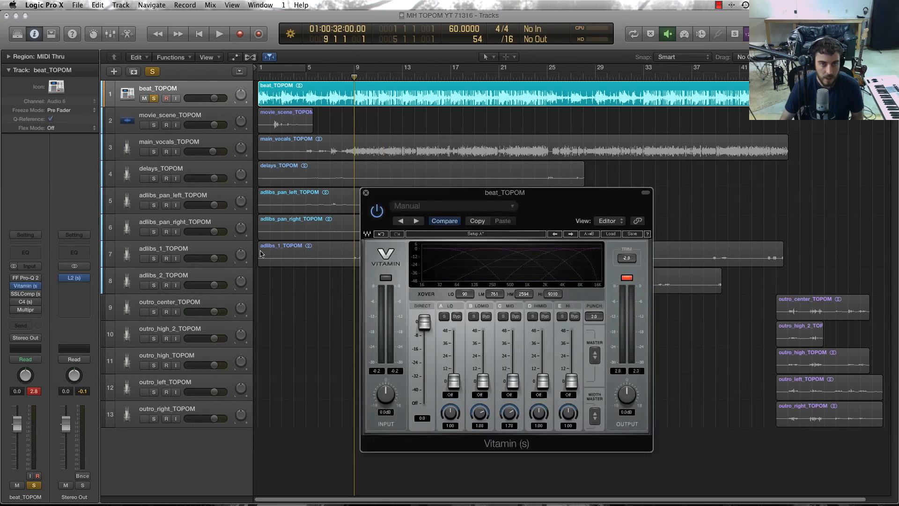
click(366, 193)
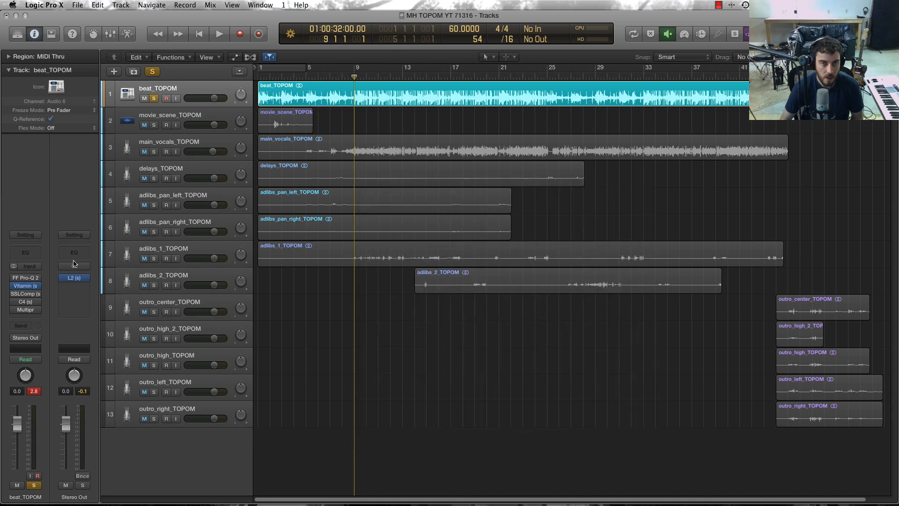
click(25, 286)
click(365, 193)
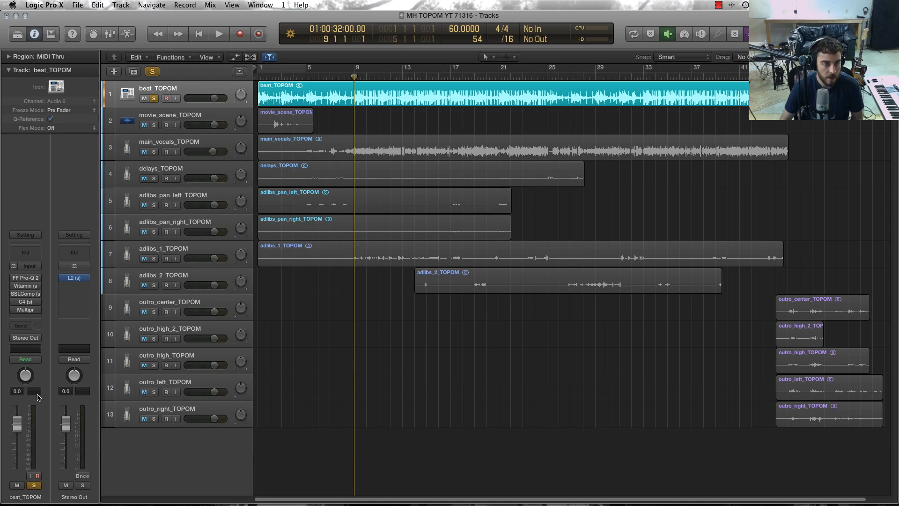
Step: Open the SSLComp bus compressor on beat_TOPOM and move its window over the middle of the arrangement
click(26, 294)
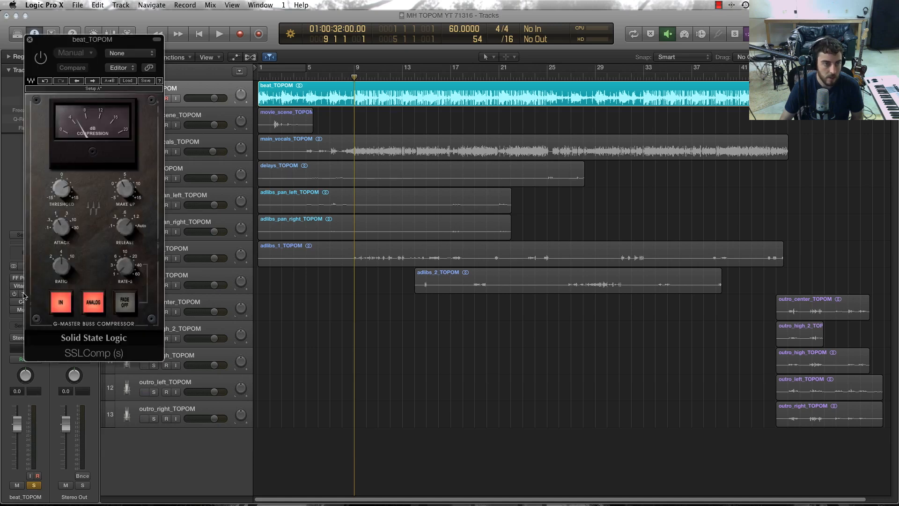
drag(56, 42, 472, 131)
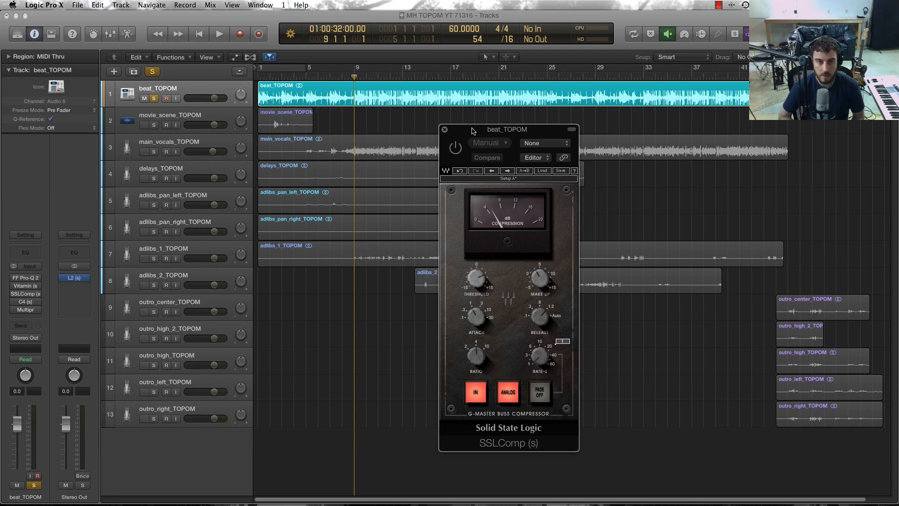
drag(473, 131, 441, 92)
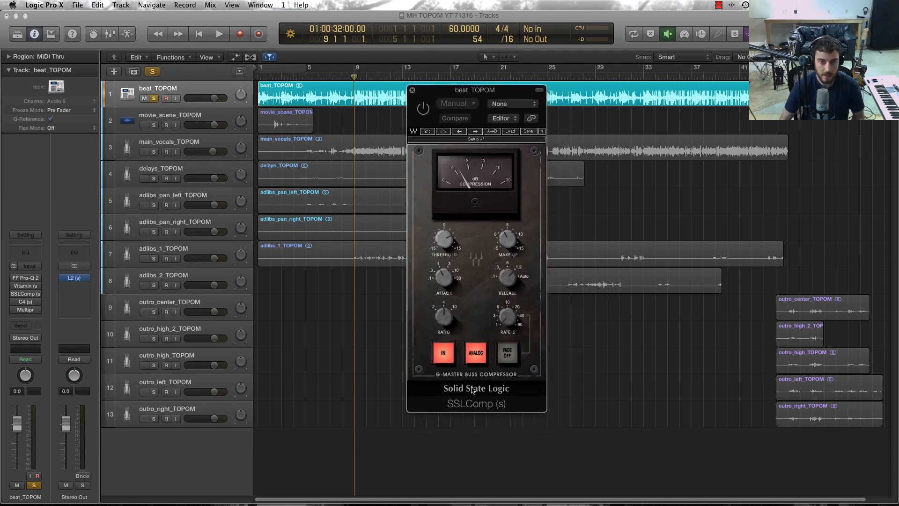
mouse_move(76, 277)
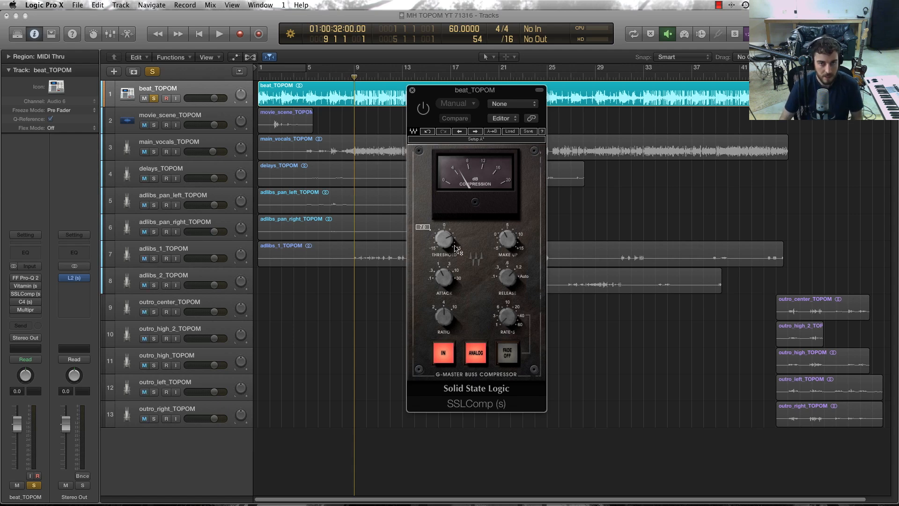
drag(440, 90, 435, 112)
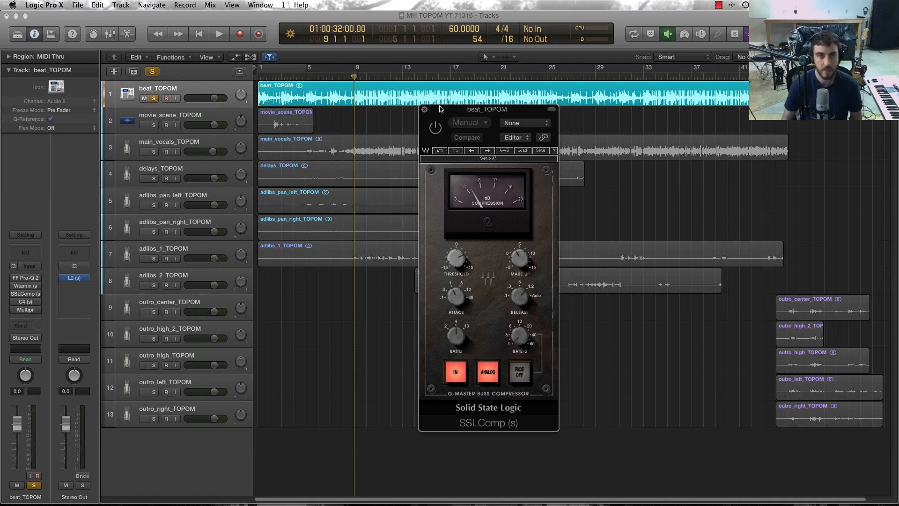
drag(440, 109, 439, 120)
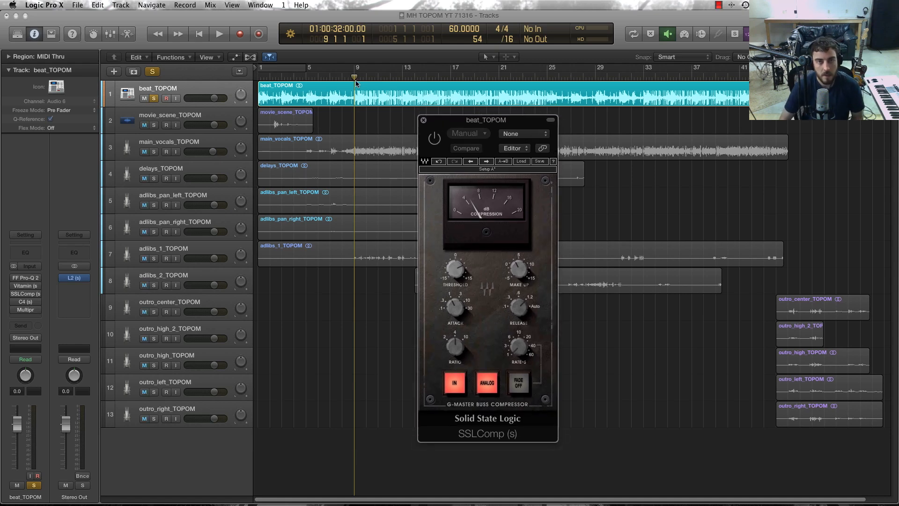
mouse_move(354, 77)
mouse_down()
mouse_move(366, 77)
mouse_move(354, 78)
mouse_up()
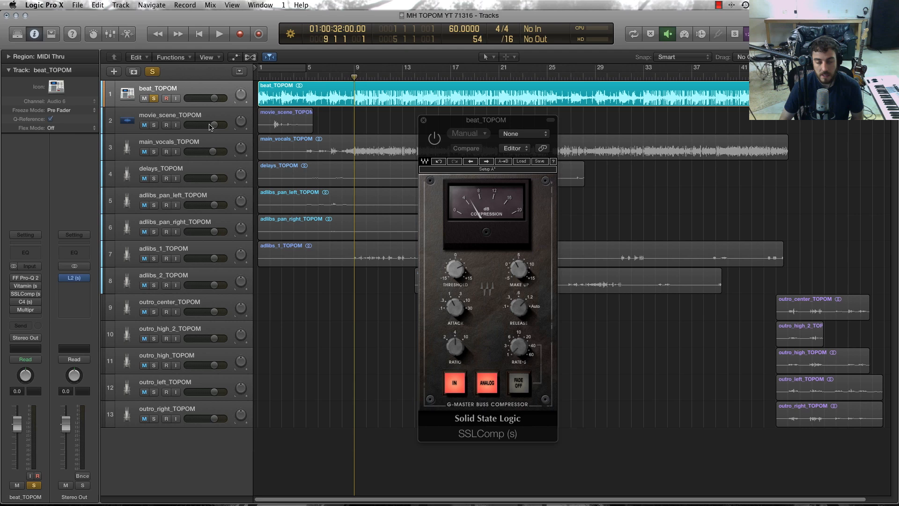
Step: Load SSLComp's Full reset factory preset, switch the plug-in on and adjust its threshold
click(453, 273)
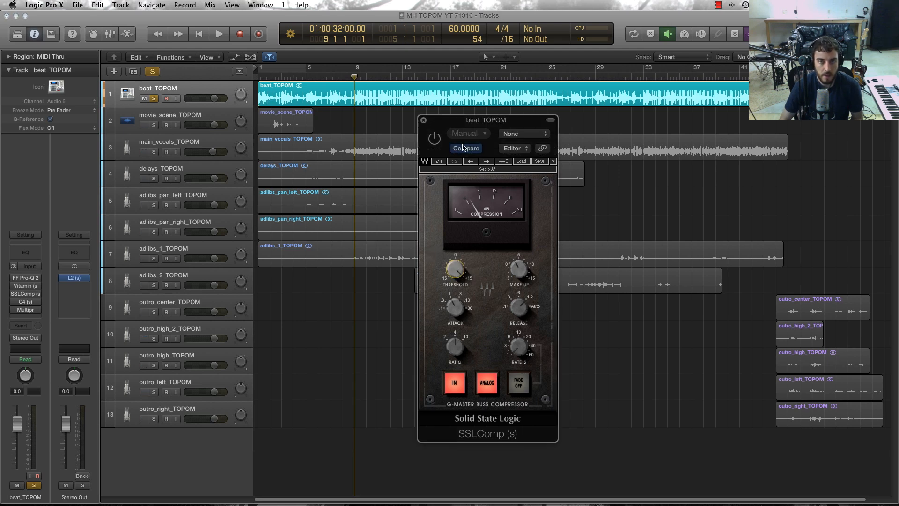
click(502, 135)
click(467, 134)
click(469, 134)
click(469, 134)
mouse_move(482, 300)
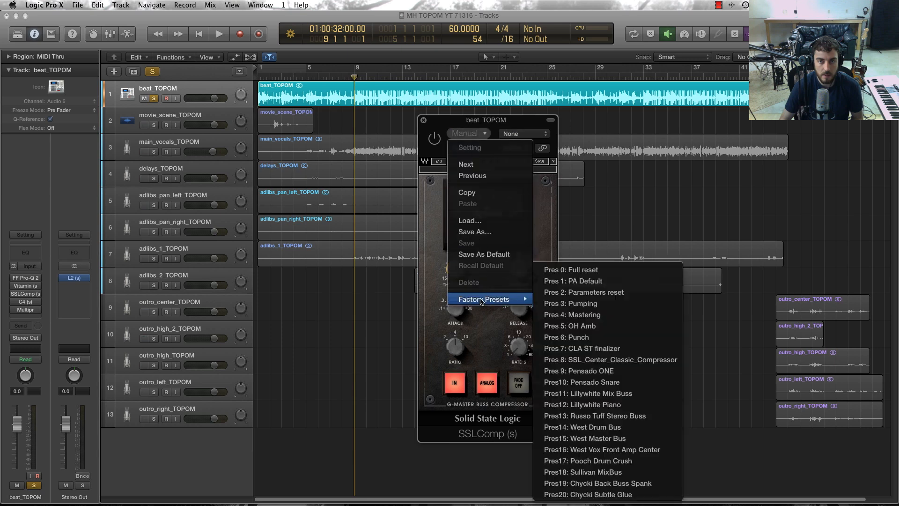
click(576, 270)
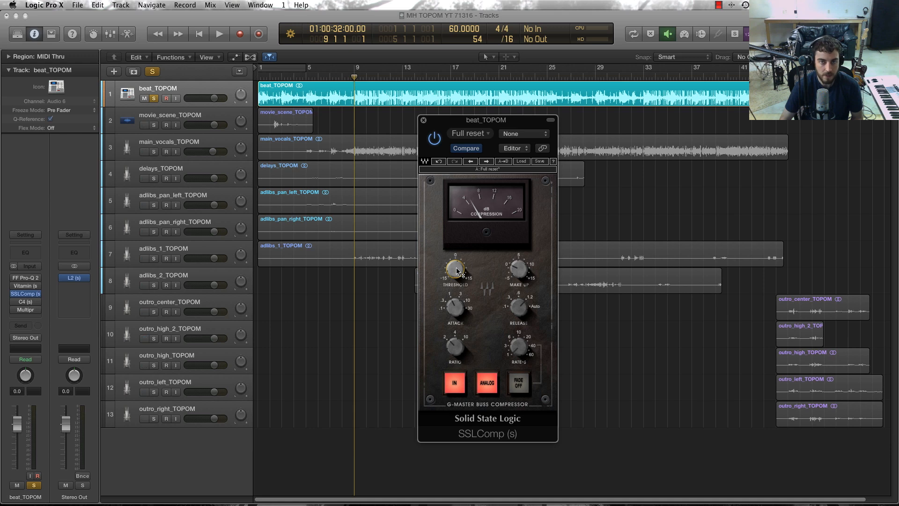
drag(457, 270, 457, 271)
Step: Play from bar 9, briefly unsolo beat_TOPOM, and compare the soloed beat with SSLComp bypassed and active
key(space)
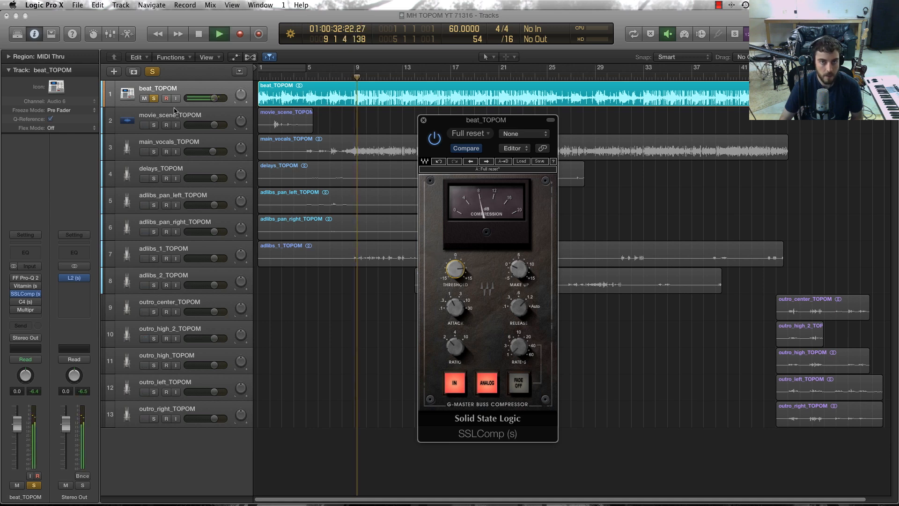
click(154, 99)
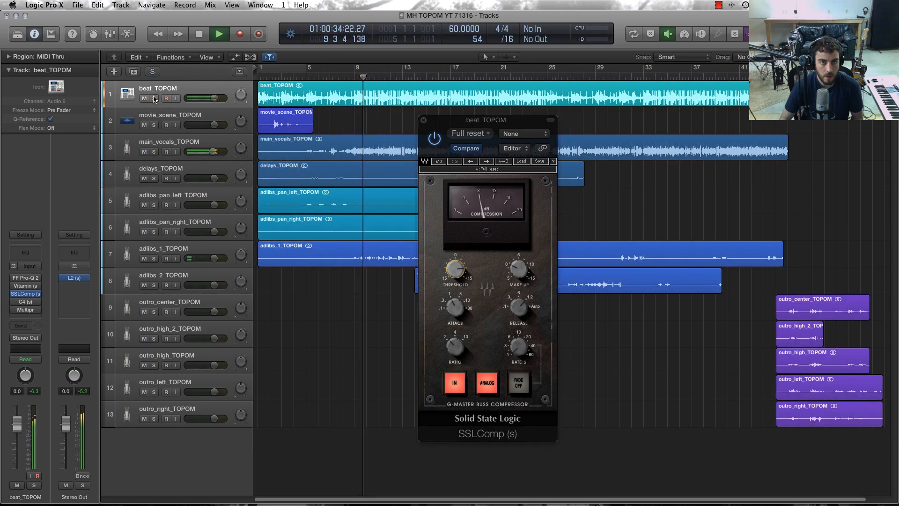
click(154, 98)
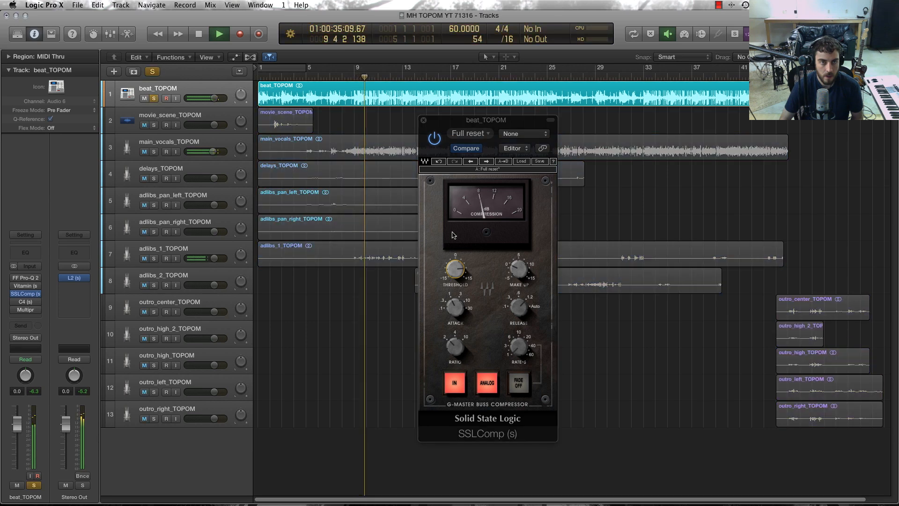
click(434, 139)
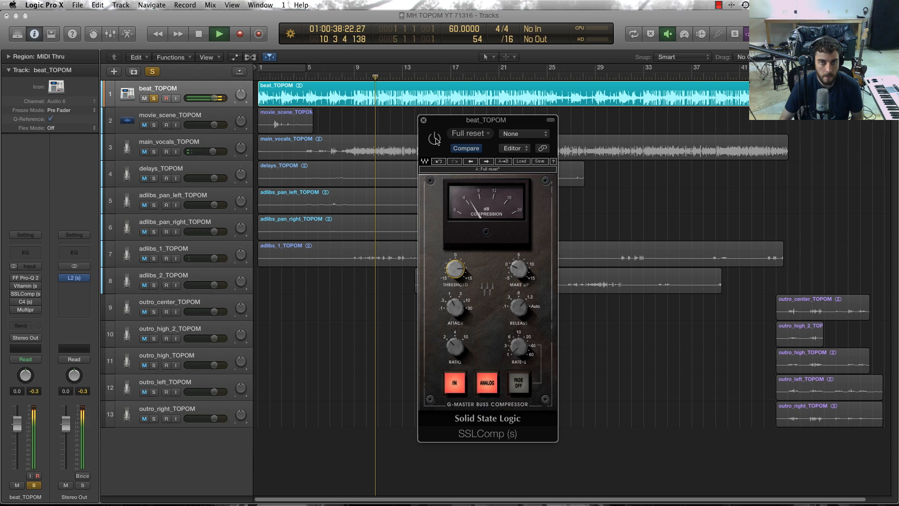
click(435, 139)
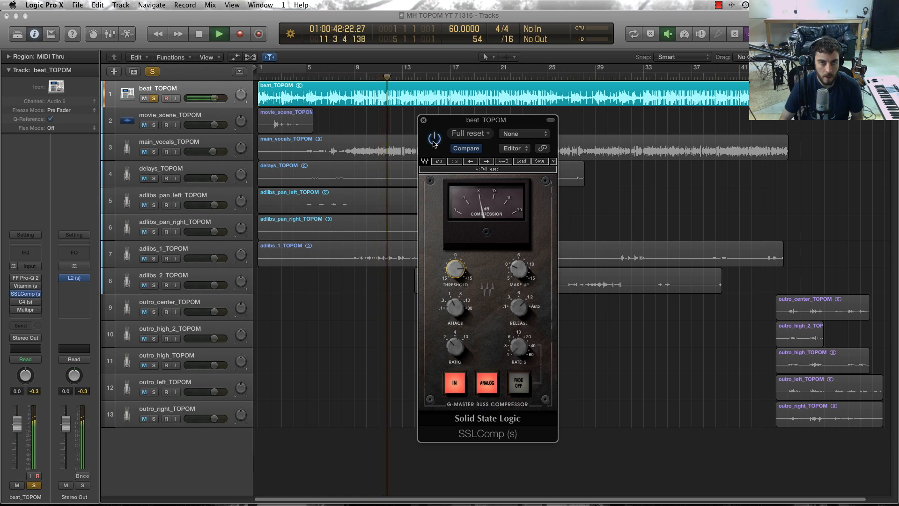
key(space)
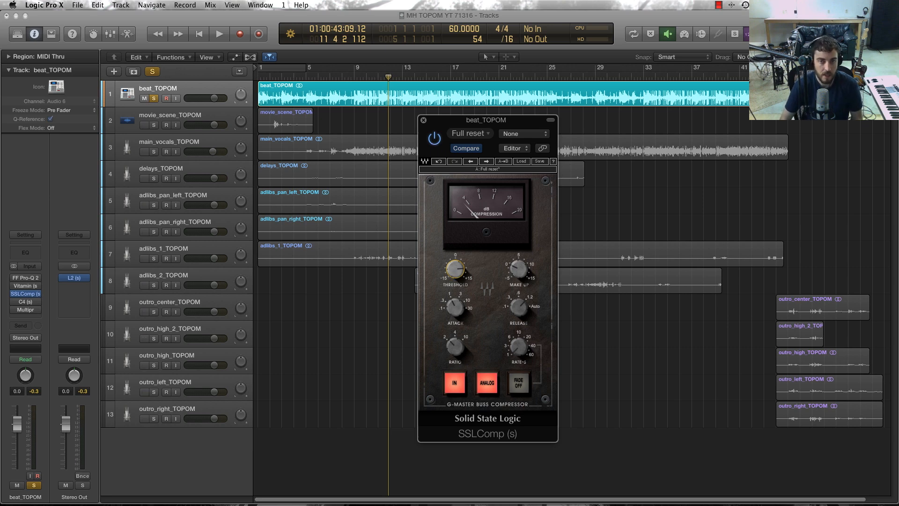
Step: Readjust SSLComp's threshold and raise its make-up gain while playing the soloed beat_TOPOM from bar 9
mouse_move(456, 272)
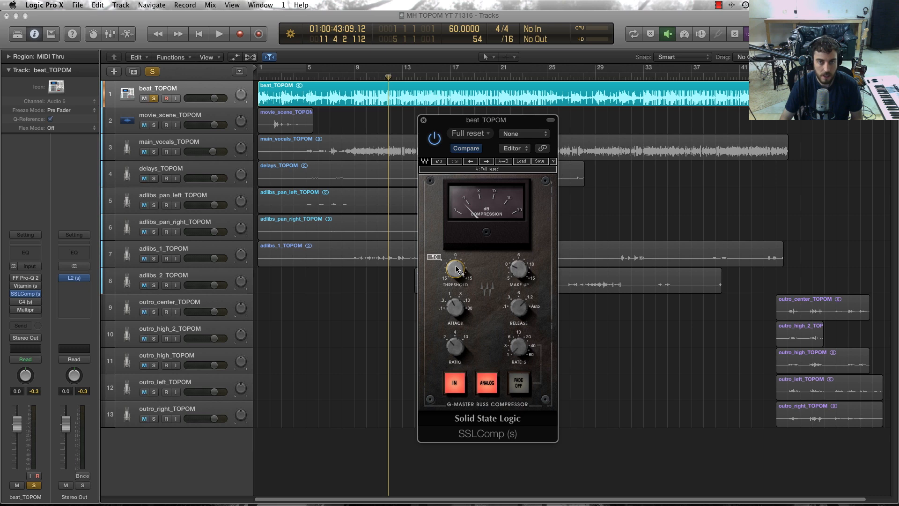
key(space)
mouse_move(456, 266)
mouse_down()
mouse_move(456, 300)
mouse_move(456, 265)
mouse_up()
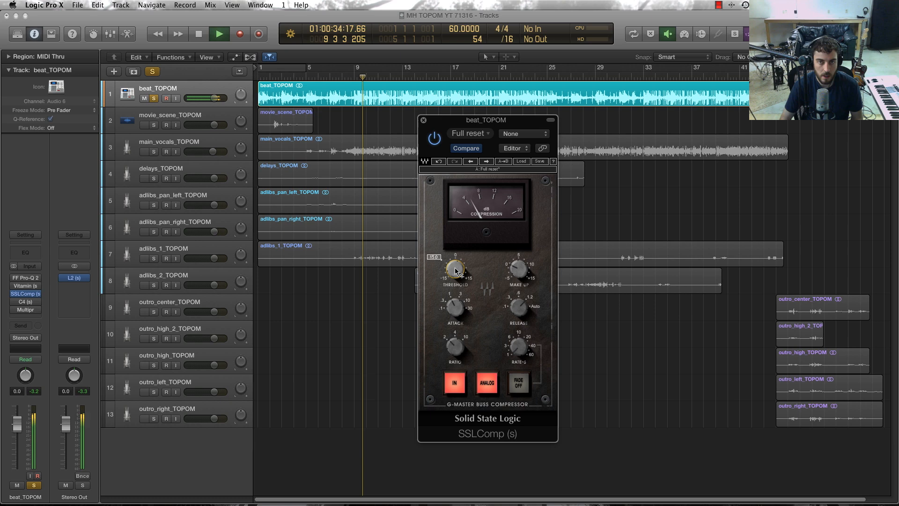
mouse_move(519, 269)
mouse_down()
mouse_move(519, 257)
mouse_move(519, 273)
mouse_up()
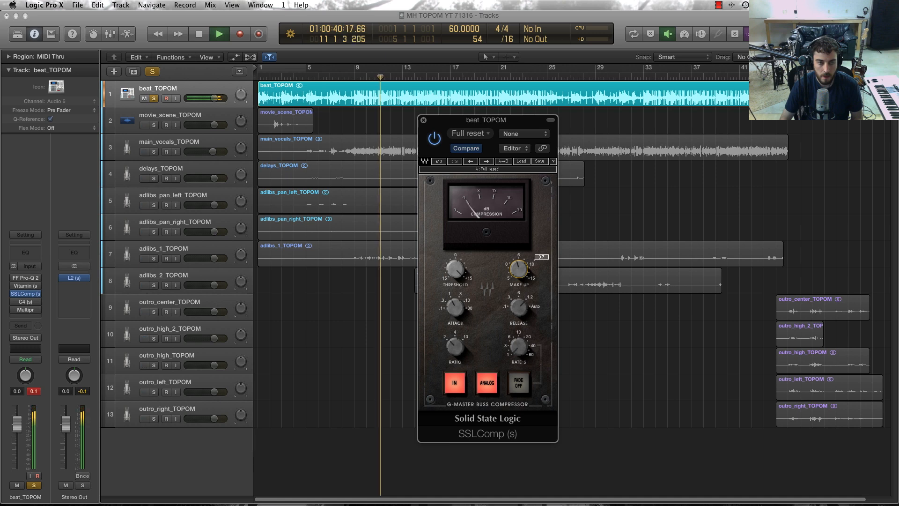
key(space)
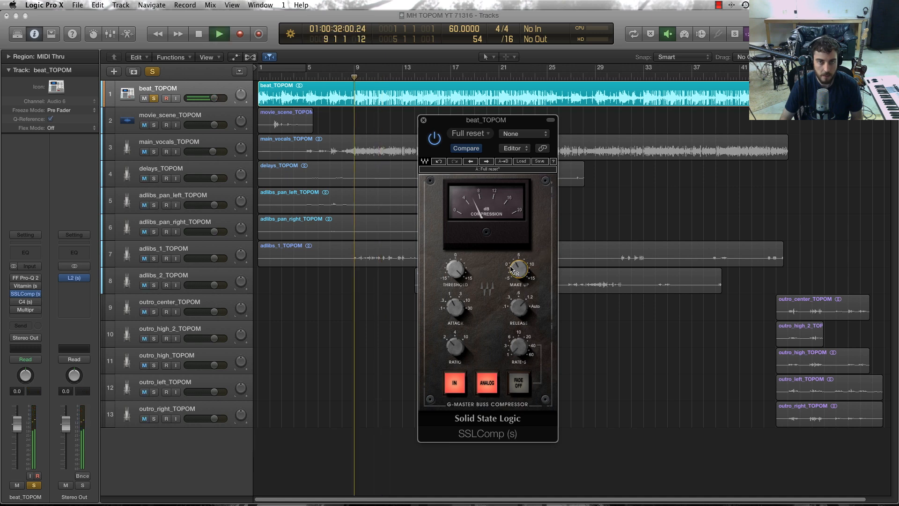
key(space)
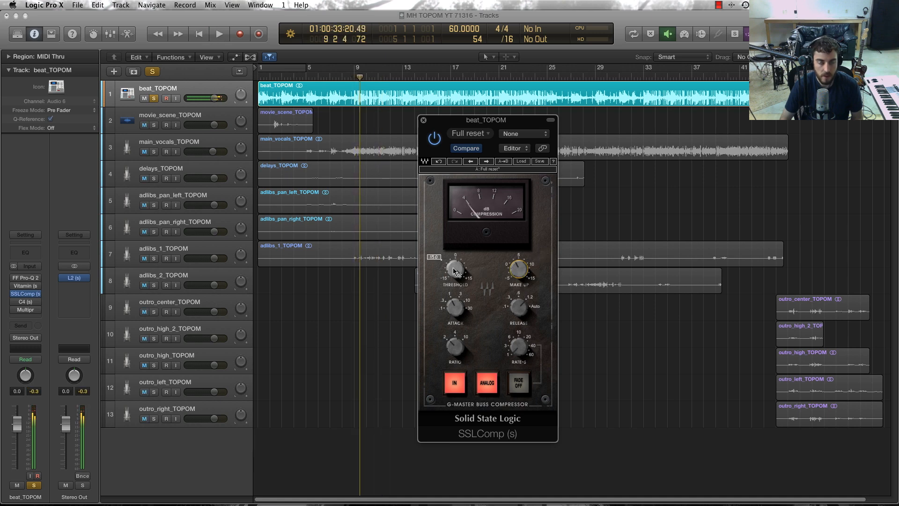
Step: Compare the level-matched compression on soloed beat_TOPOM by playing it with SSLComp bypassed and active
click(435, 139)
key(space)
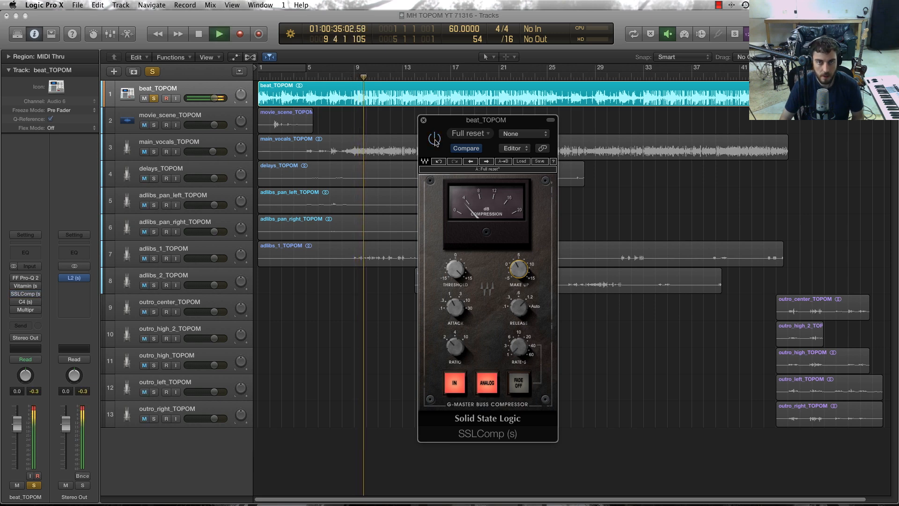
click(435, 140)
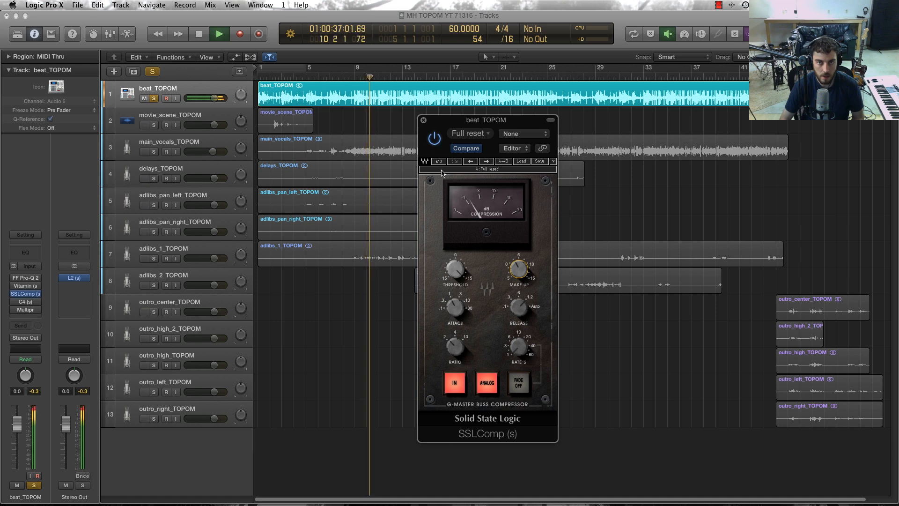
mouse_move(519, 270)
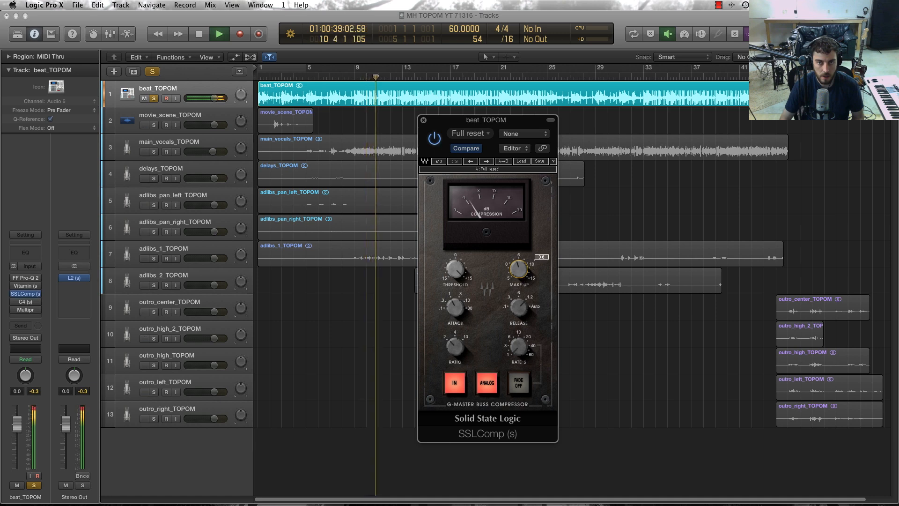
click(435, 140)
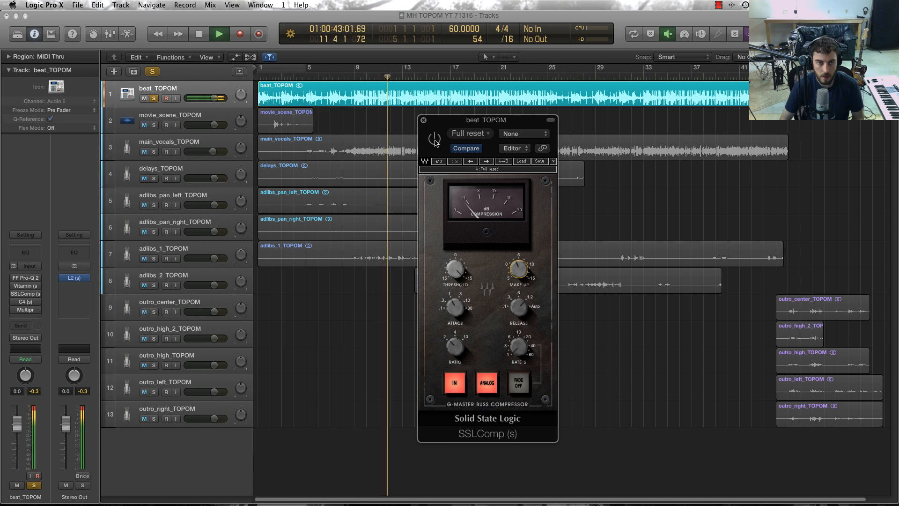
click(434, 139)
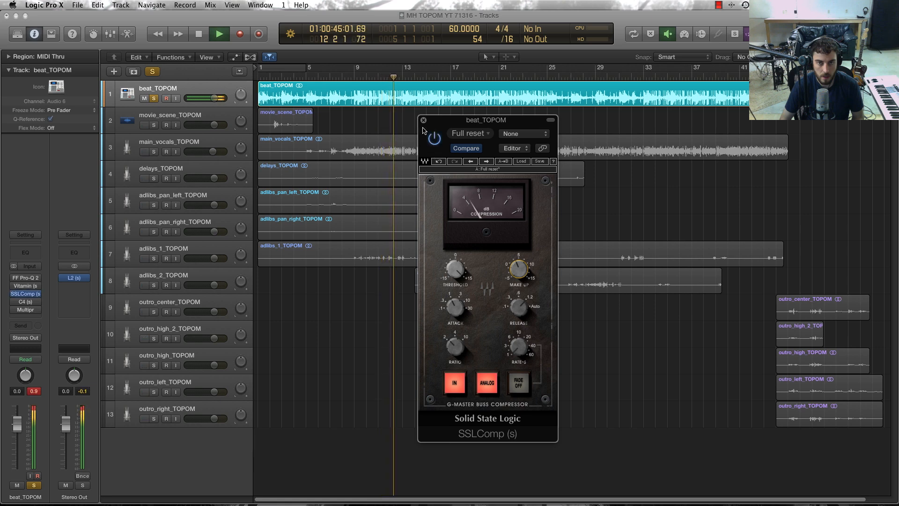
key(space)
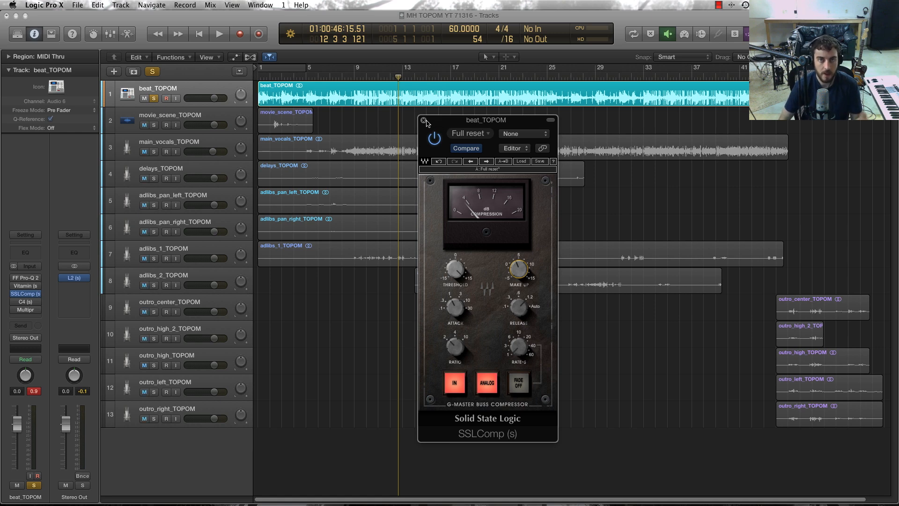
Step: Unsolo beat_TOPOM and fine-tune SSLComp's threshold while playing the full mix from bar 9
click(154, 99)
key(space)
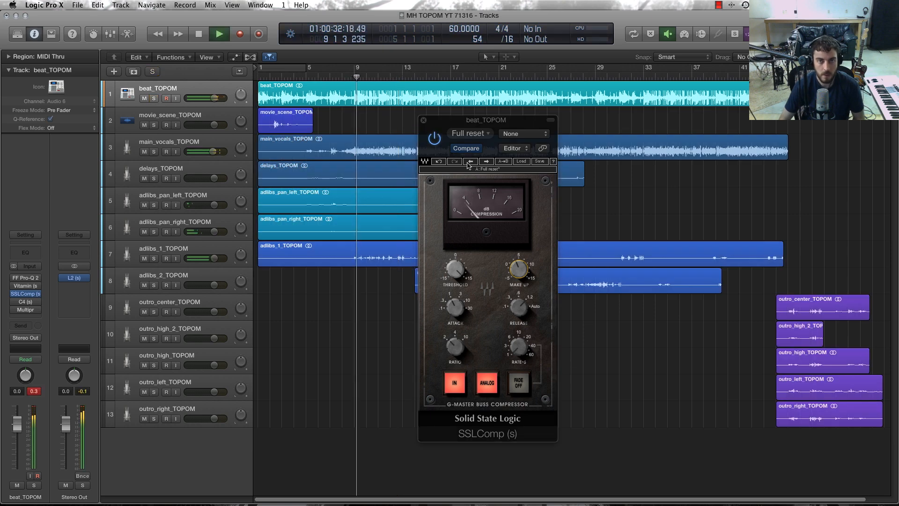
drag(443, 121, 428, 113)
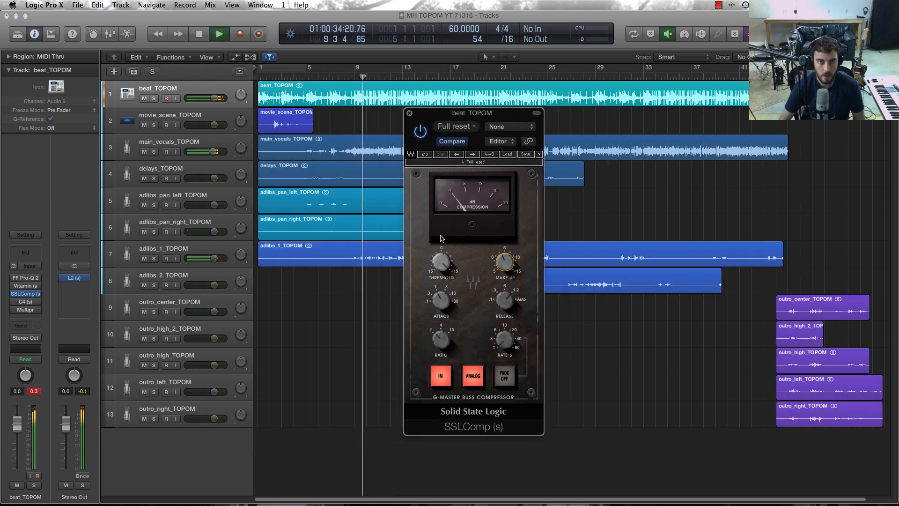
drag(441, 262, 440, 218)
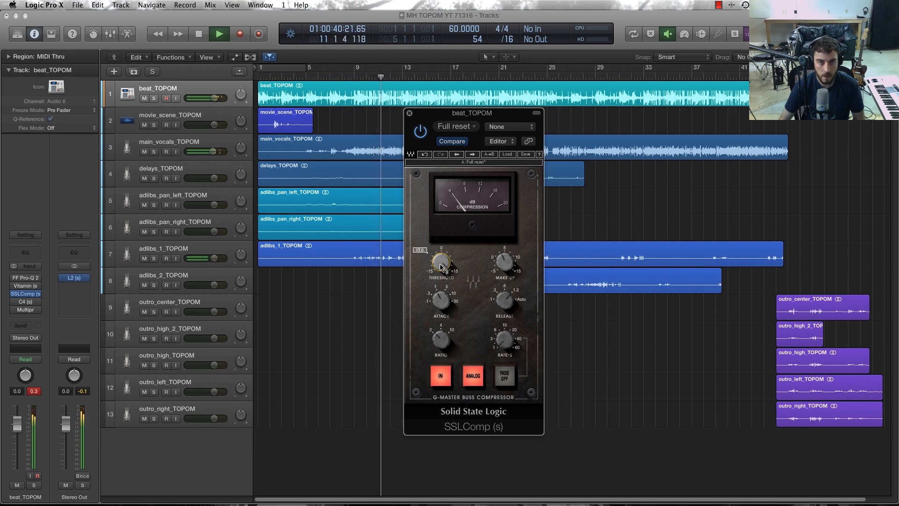
Step: Stop playback and close the SSLComp window on beat_TOPOM
key(space)
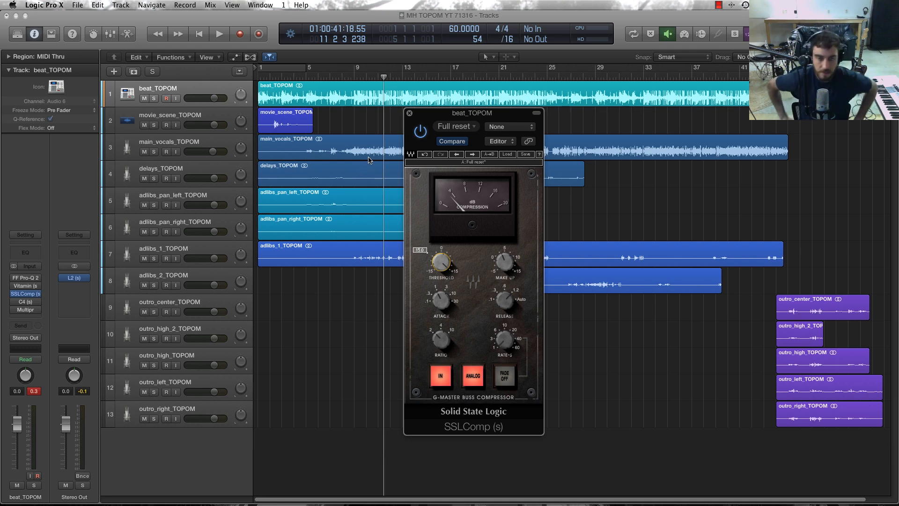
click(409, 113)
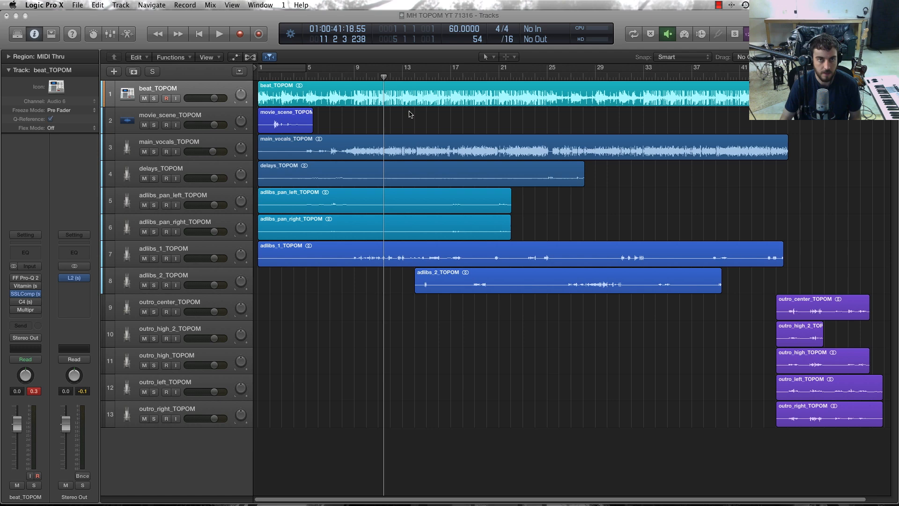
click(21, 294)
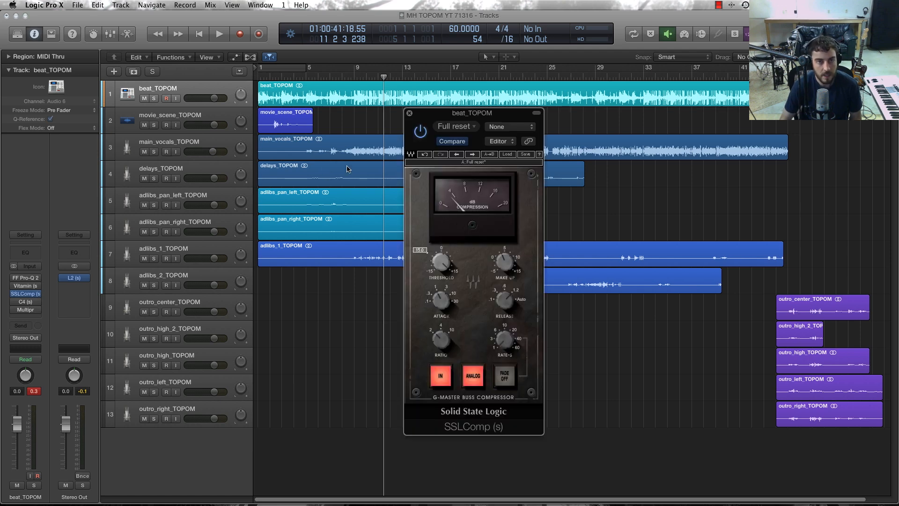
click(409, 114)
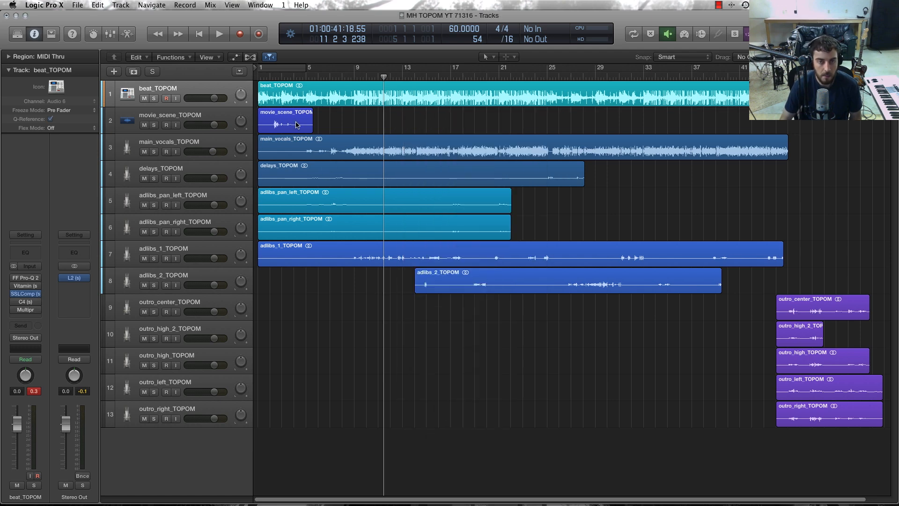
Step: Bypass SSLComp, open C4 on beat_TOPOM and move the playhead to just before bar 9
click(26, 302)
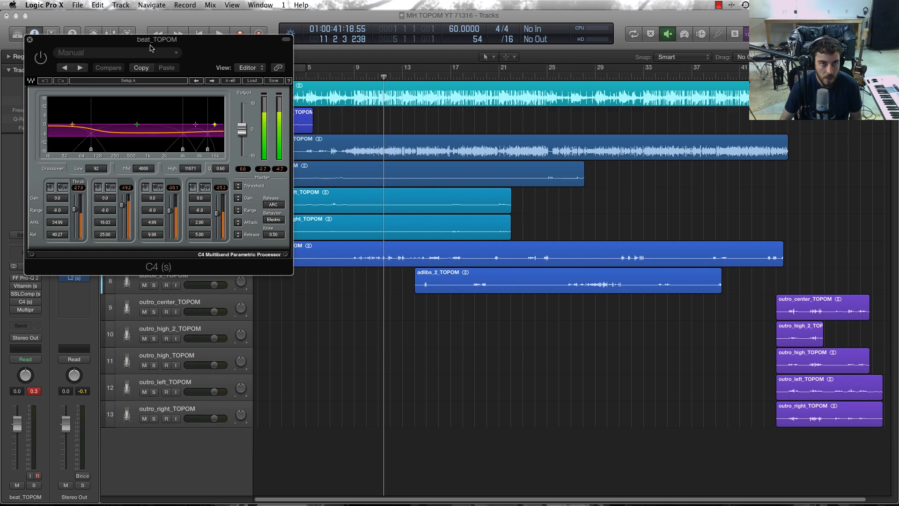
drag(151, 47, 448, 189)
click(353, 75)
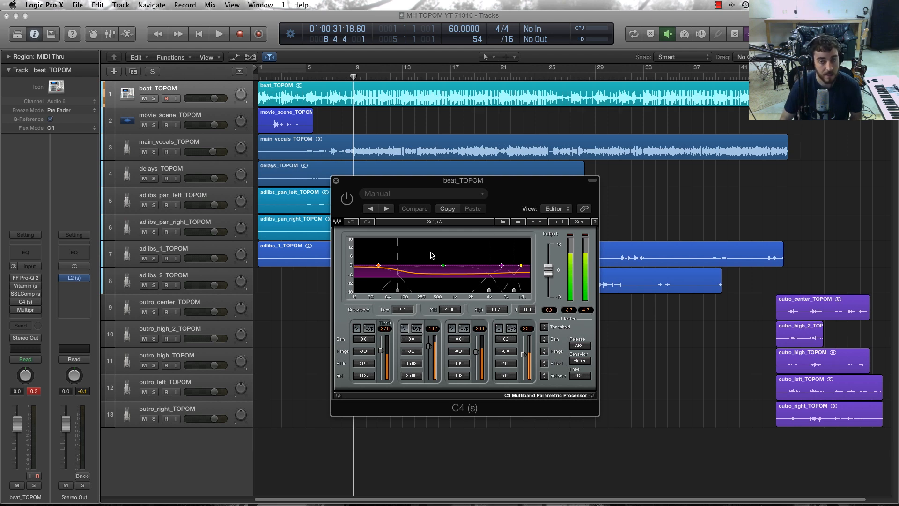
Step: Set C4's low-band threshold to 0.0, reset the beat_TOPOM peak readout and switch C4 on
drag(381, 351, 381, 336)
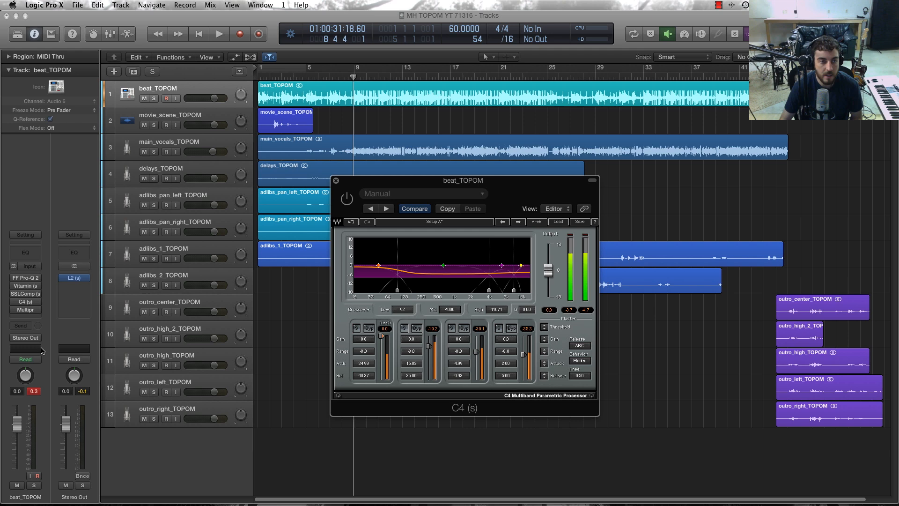
click(34, 392)
click(343, 199)
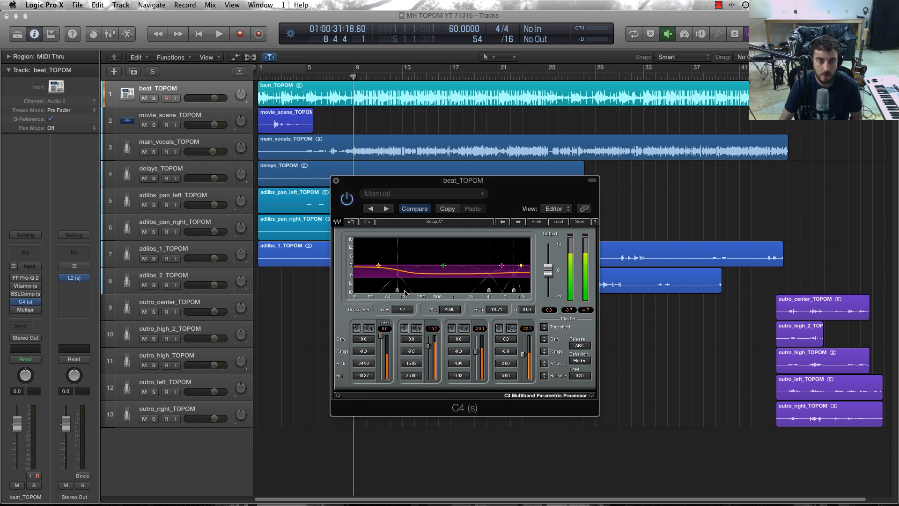
Step: Set C4's low crossover to 239 and mid crossover to 917, bypass bands 1, 3 and 4, and solo band 2
drag(397, 290, 420, 290)
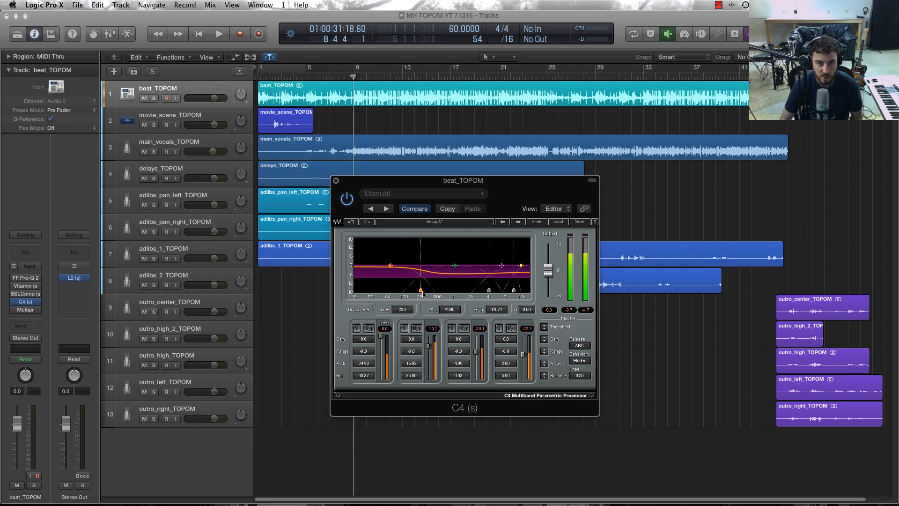
drag(490, 290, 451, 291)
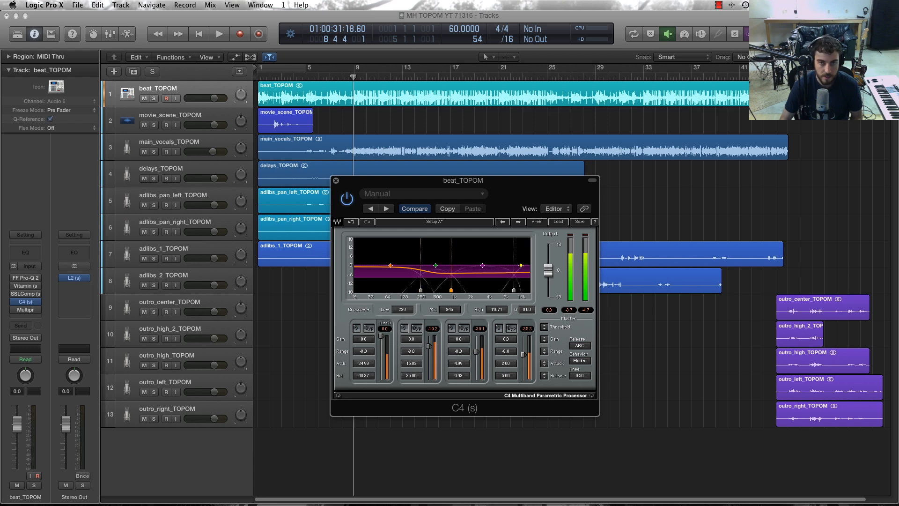
click(511, 328)
click(464, 329)
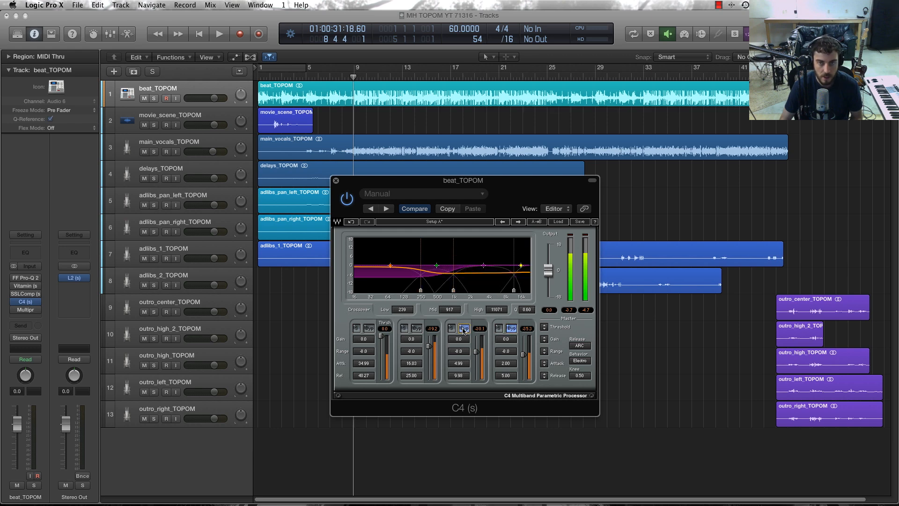
click(369, 329)
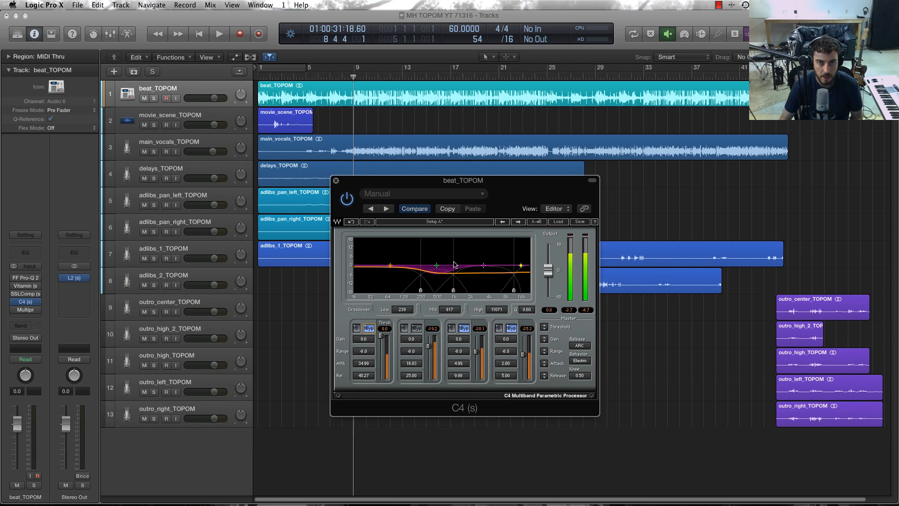
click(404, 328)
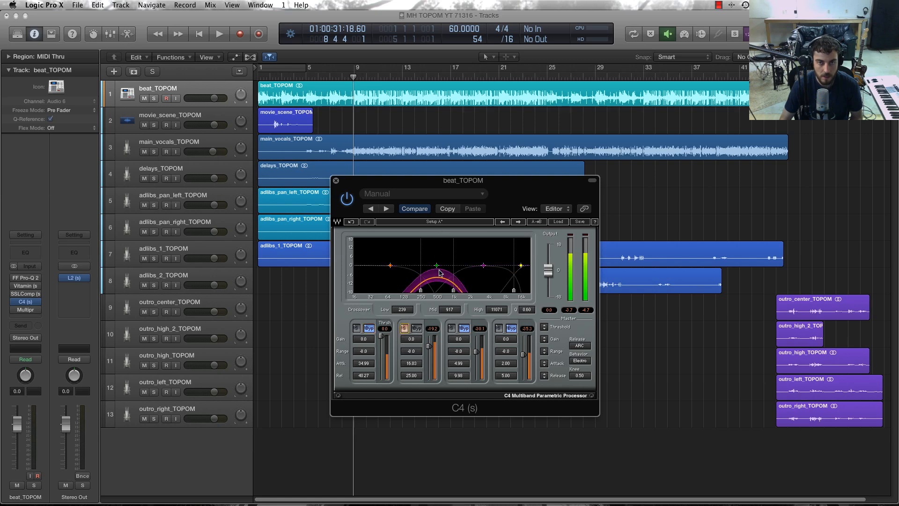
Step: Play from bar 9, solo beat_TOPOM and set C4's mid crossover to 987
key(space)
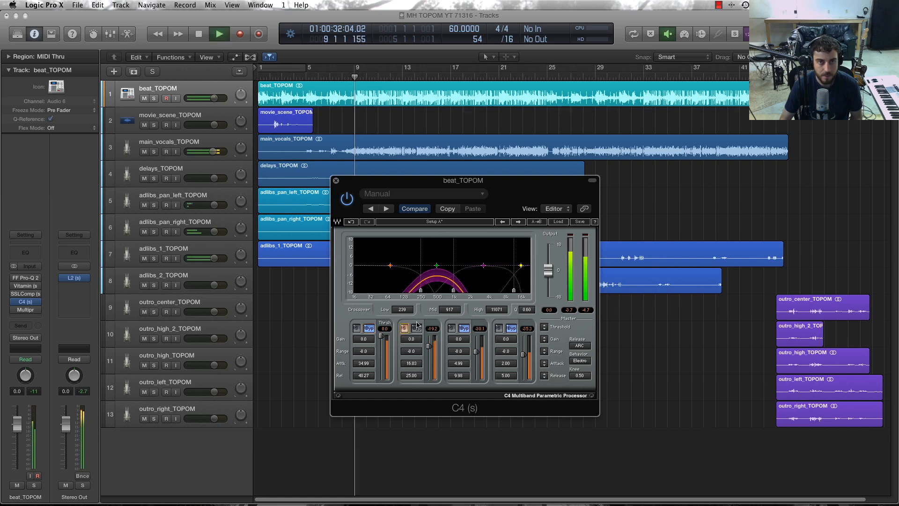
click(153, 98)
drag(453, 290, 455, 290)
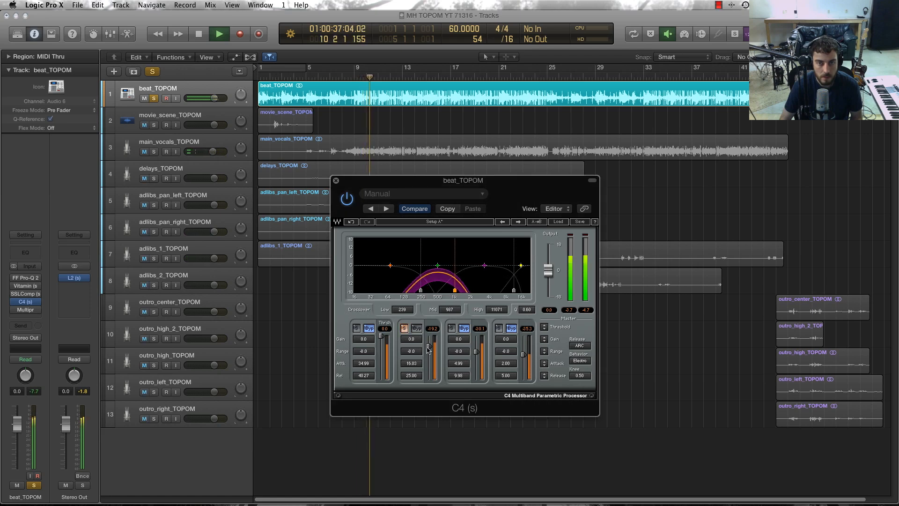
Step: Audition C4's band 2 bypassed, reactivate it, and set its attack to 0.50, release to 497.67 and threshold to about -31.5
click(420, 328)
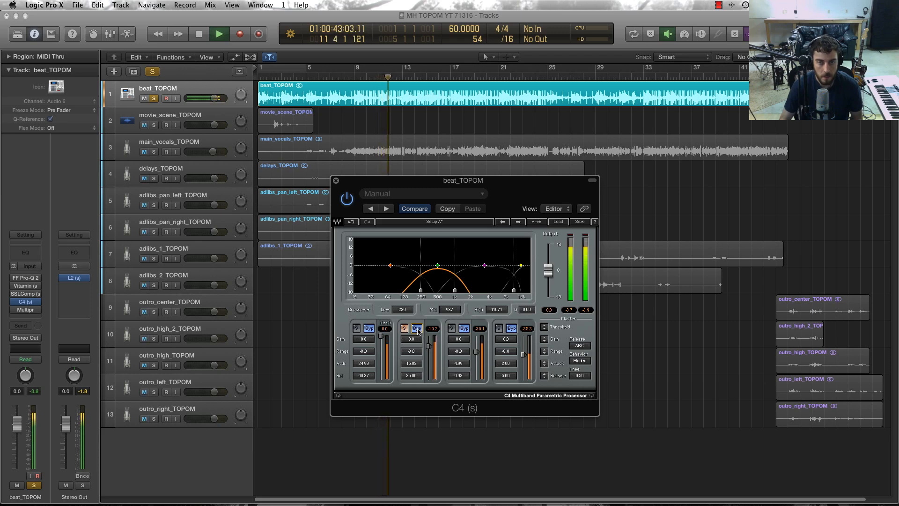
click(417, 330)
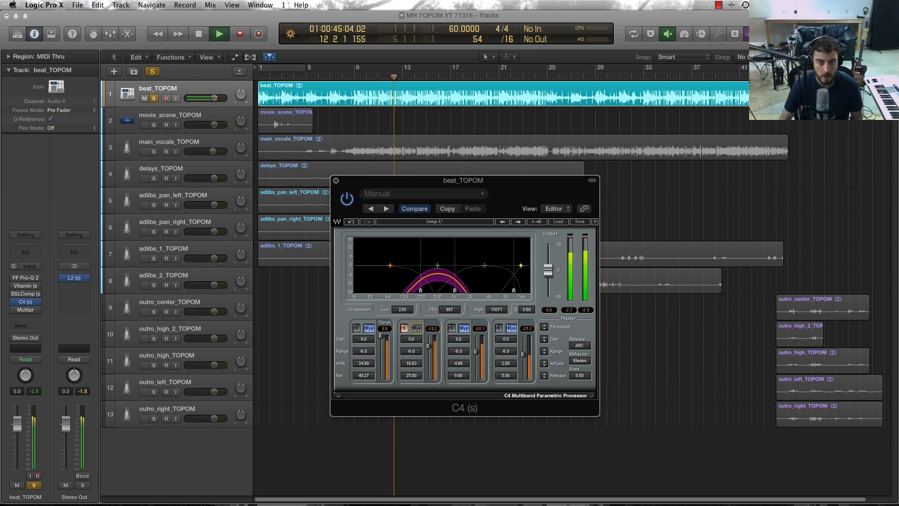
mouse_move(430, 346)
mouse_down()
mouse_move(412, 374)
mouse_move(412, 347)
mouse_move(429, 351)
mouse_up()
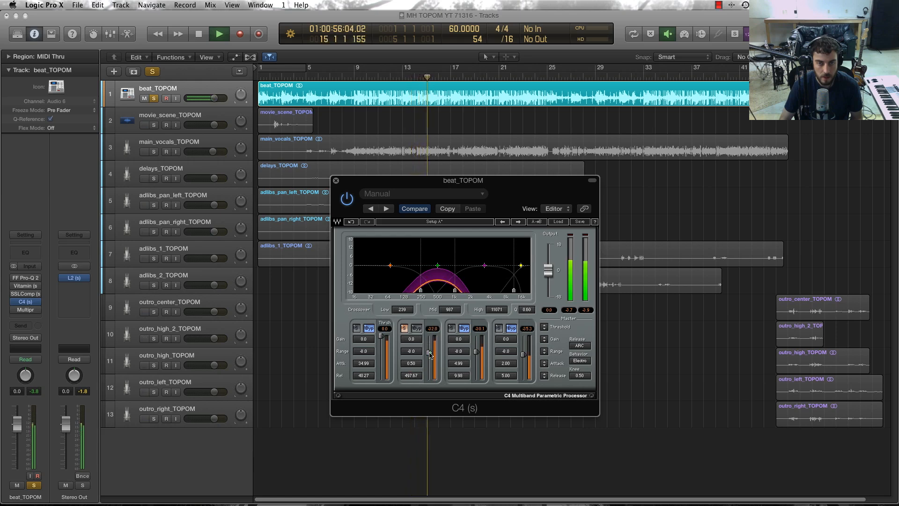
Step: Compare C4's soloed band 2 bypassed and active with the new settings, and stop playback
click(417, 328)
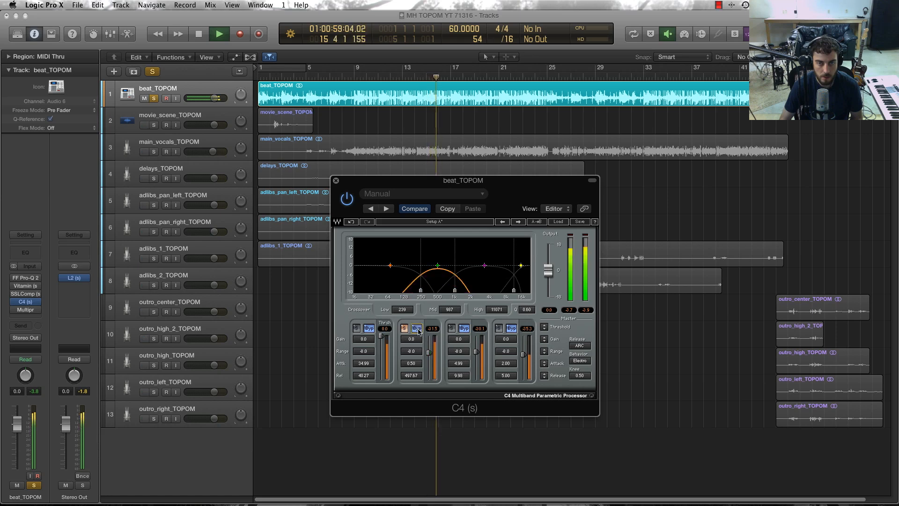
click(417, 328)
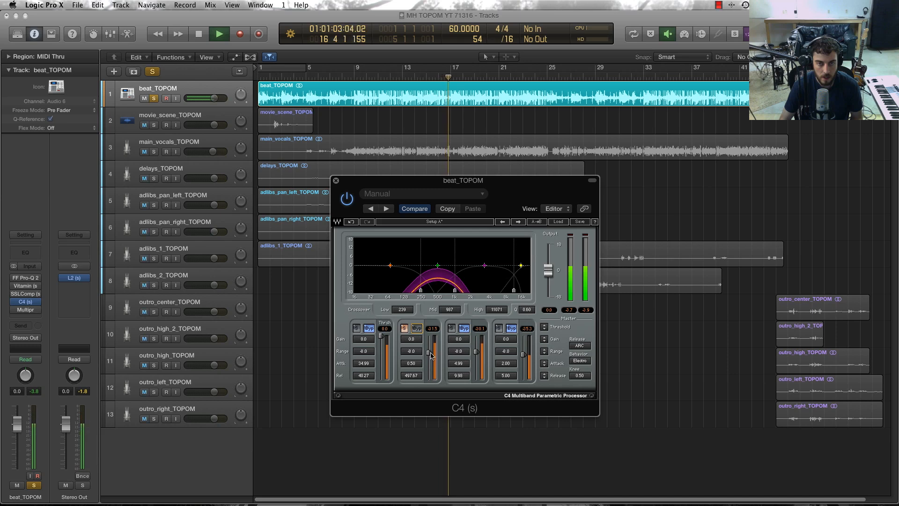
key(space)
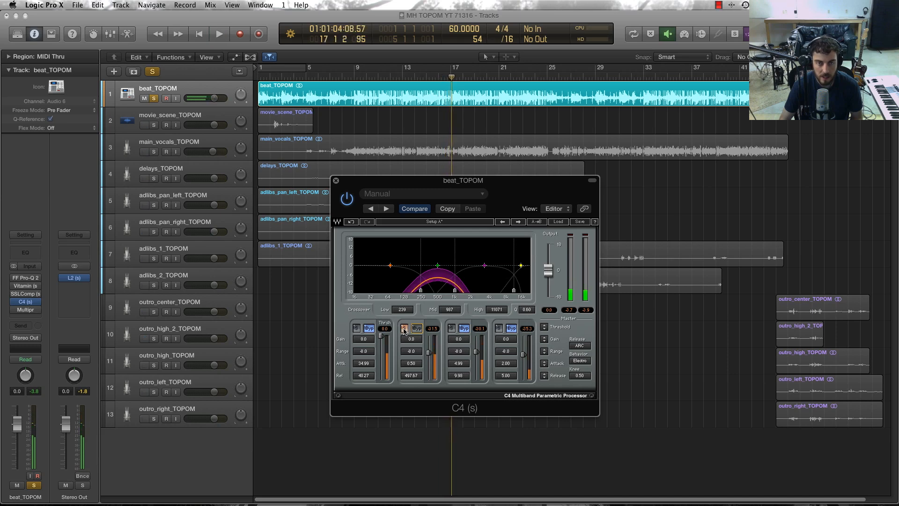
Step: Replay soloed beat_TOPOM from bar 9, unsolo C4's band 2 with the other bands bypassed, and raise its threshold to -24.5
click(511, 328)
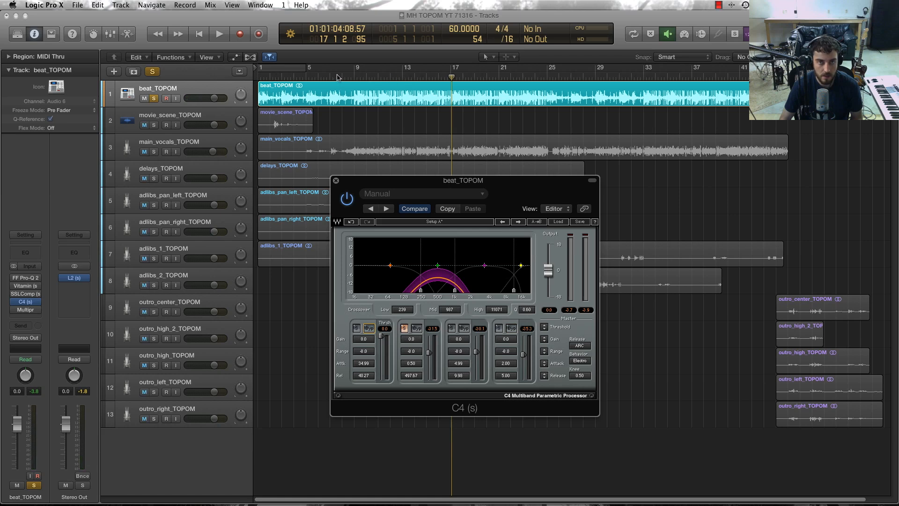
click(359, 76)
key(space)
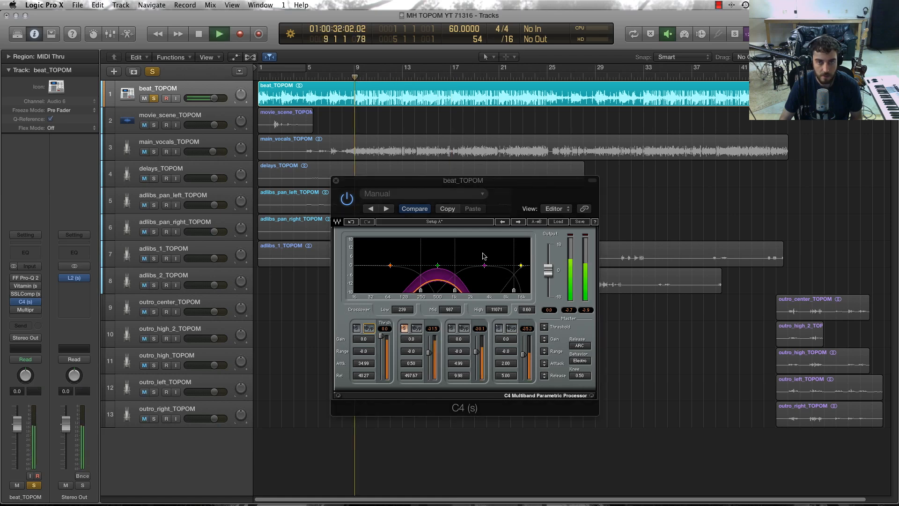
click(404, 329)
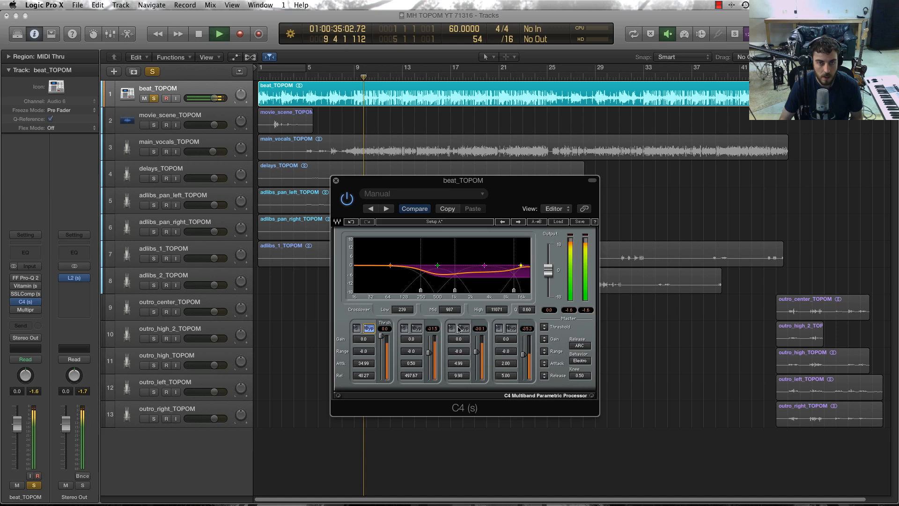
click(459, 329)
click(512, 328)
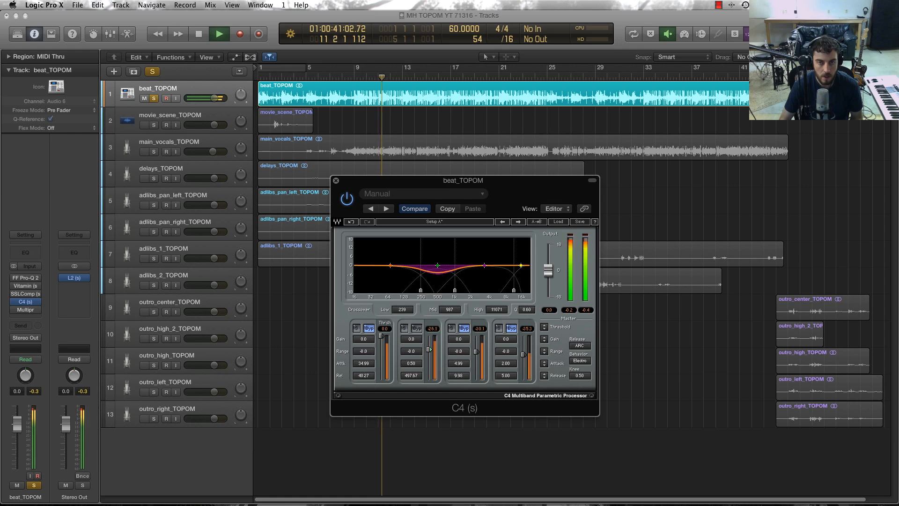
Step: Compare soloed beat_TOPOM by playing it from bar 9 with C4 bypassed and active
key(space)
click(351, 201)
key(space)
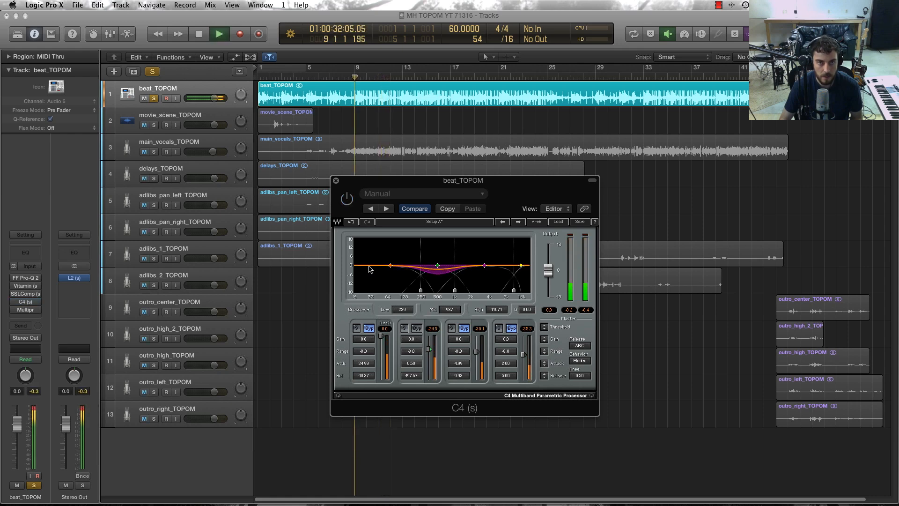
key(space)
click(351, 200)
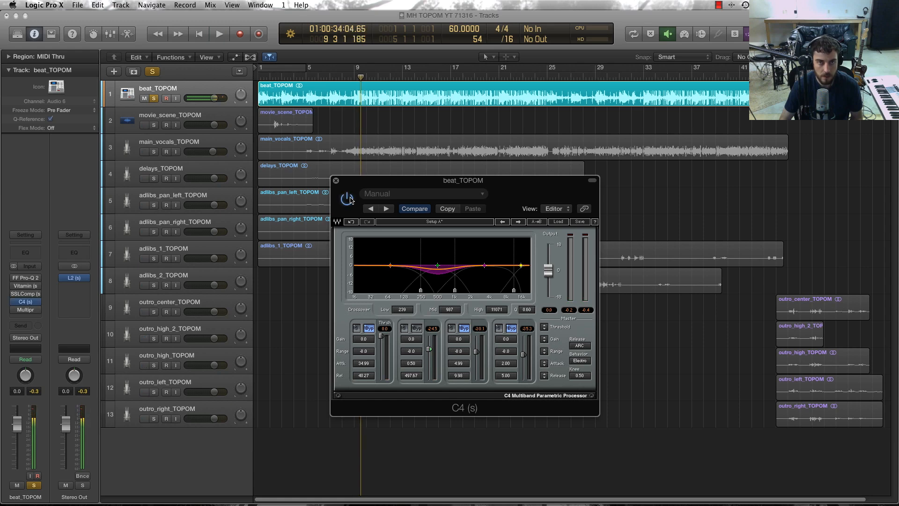
key(space)
Step: Unsolo beat_TOPOM and compare the full mix with C4 bypassed and active, stopping playback at the end
key(s)
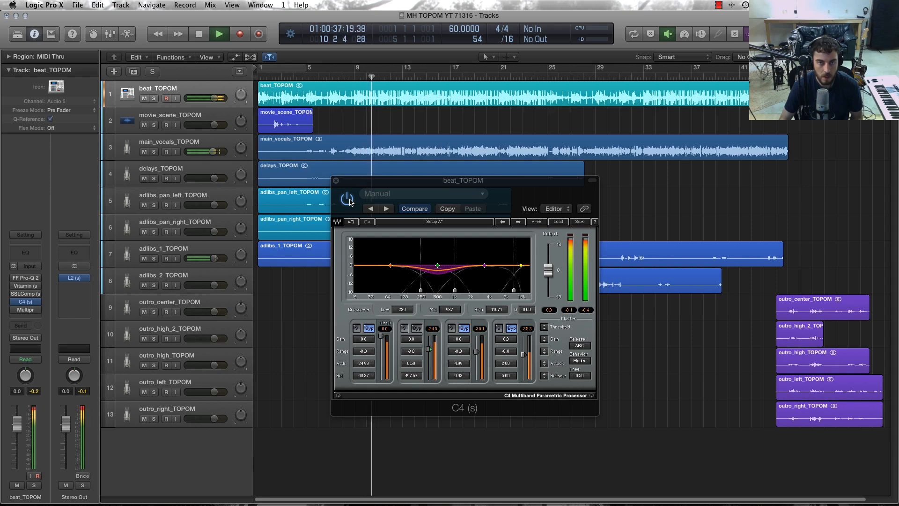
click(347, 199)
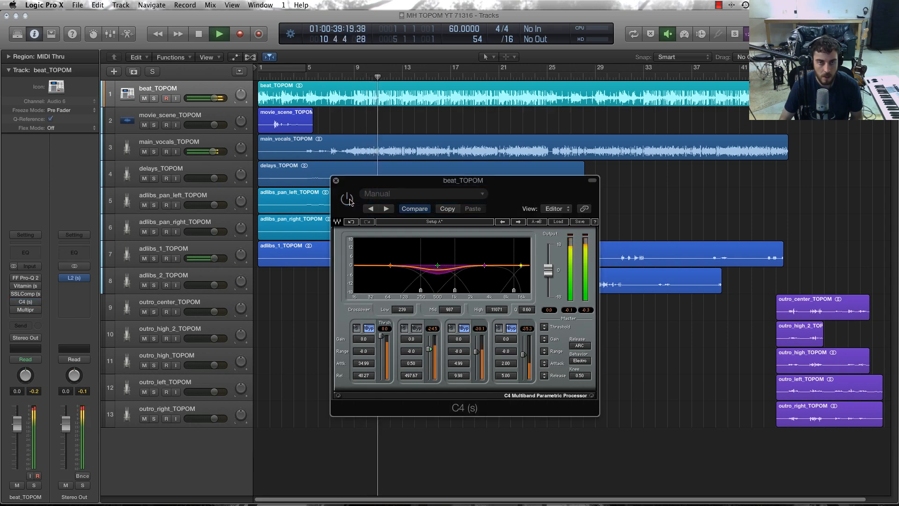
click(347, 199)
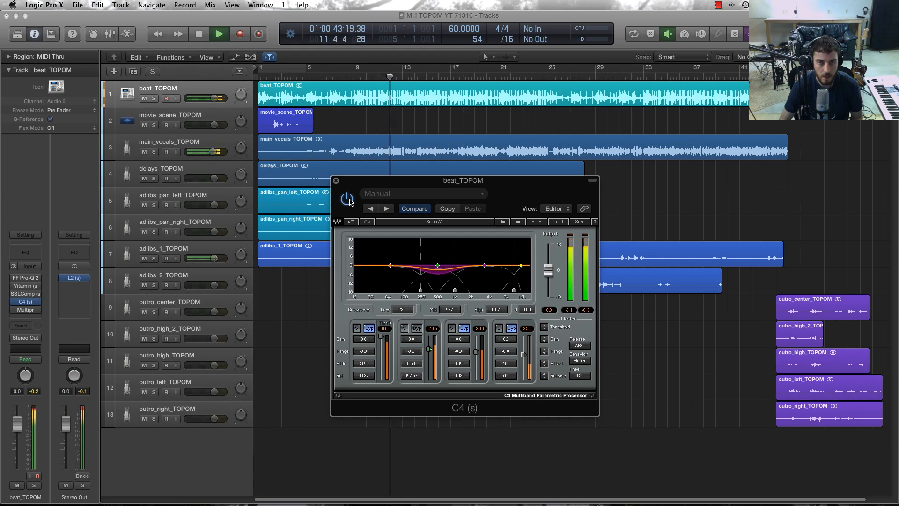
key(space)
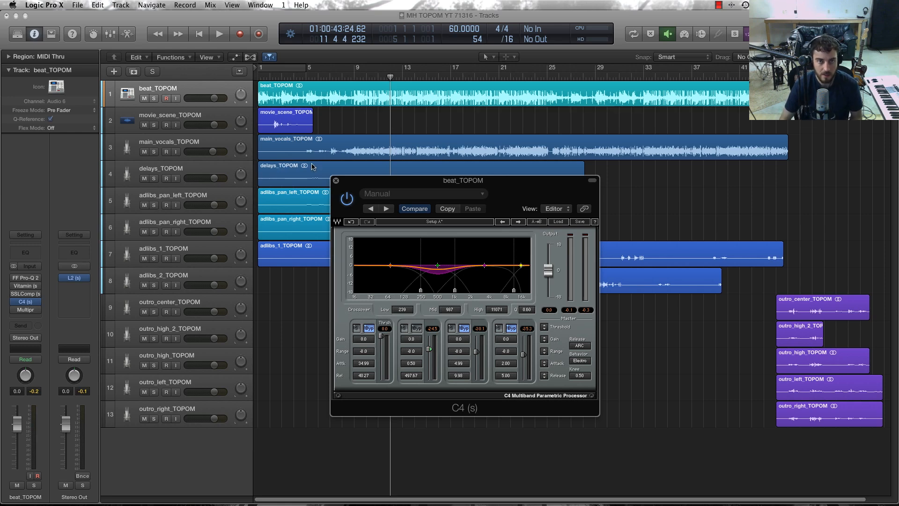
Step: Play the full mix from bar 9 with C4 active, bypass C4, stop playback and close its window
drag(356, 182, 386, 183)
click(361, 77)
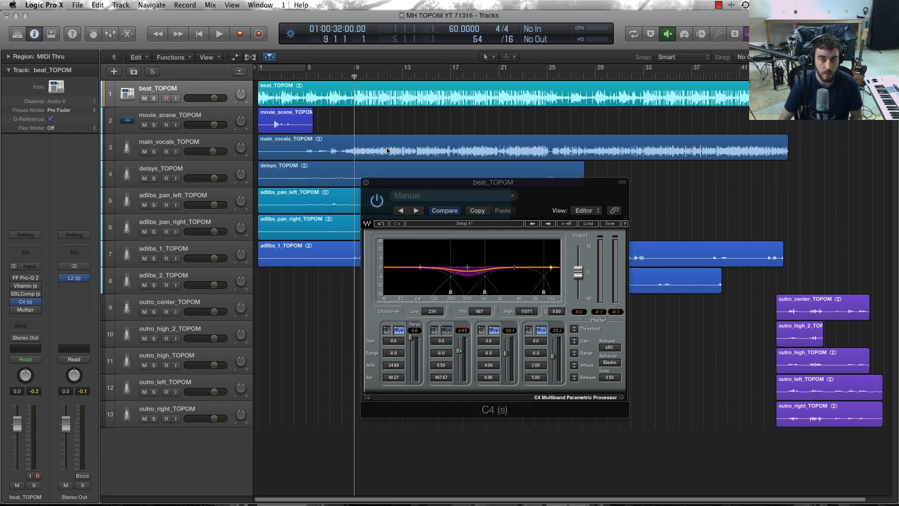
key(space)
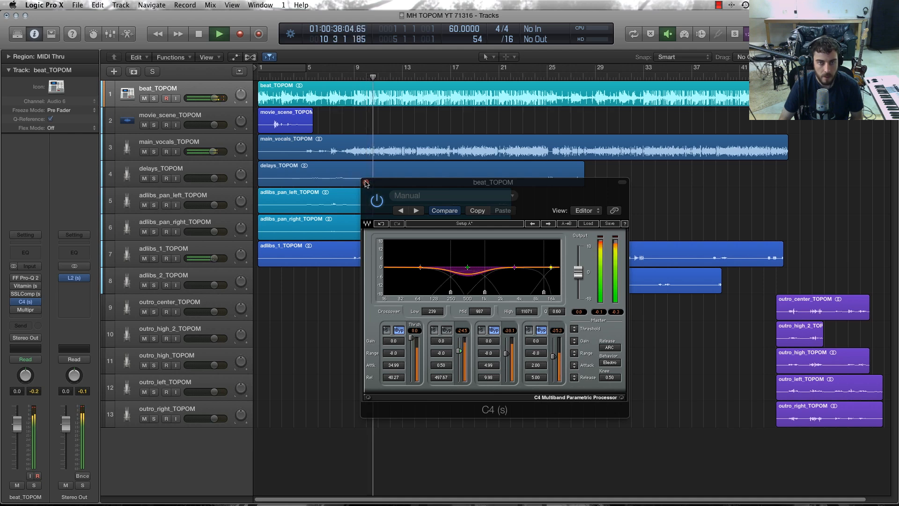
key(space)
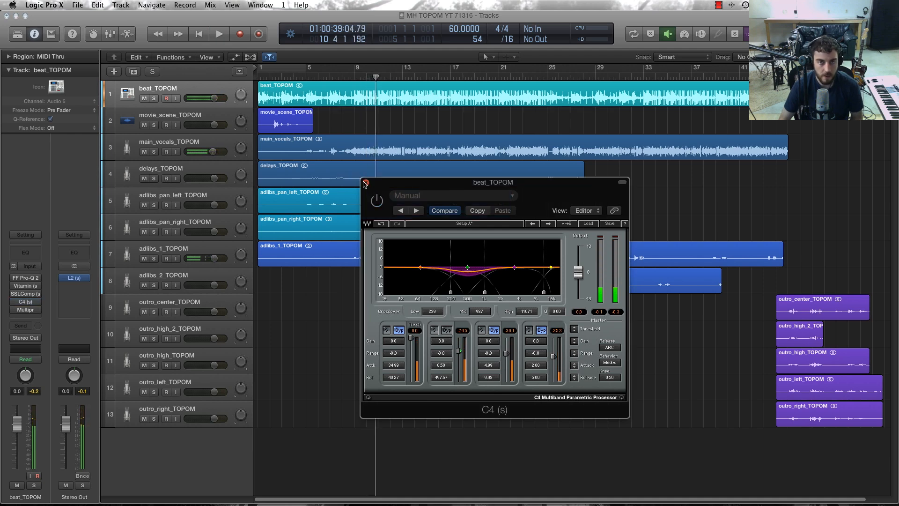
click(366, 182)
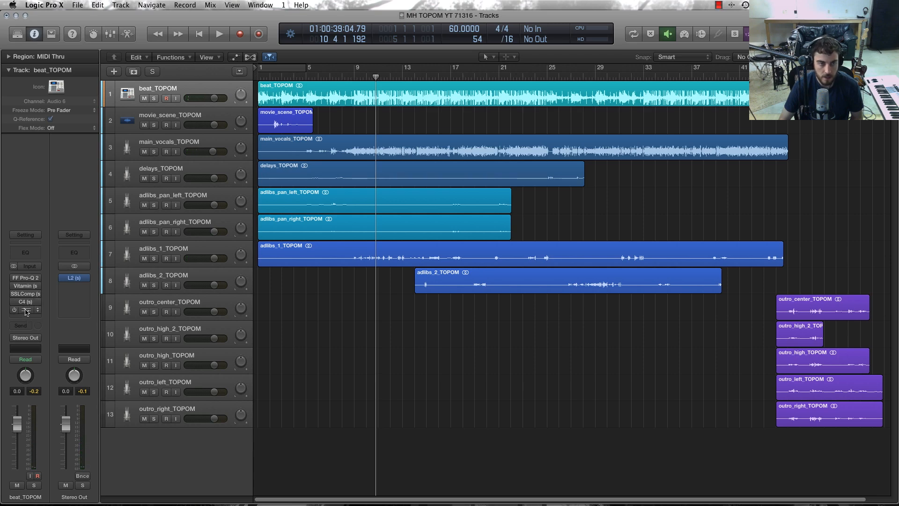
Step: Open beat_TOPOM's Multipressor, switch it on, view it beside C4, and close C4's window
click(26, 310)
drag(106, 43, 389, 131)
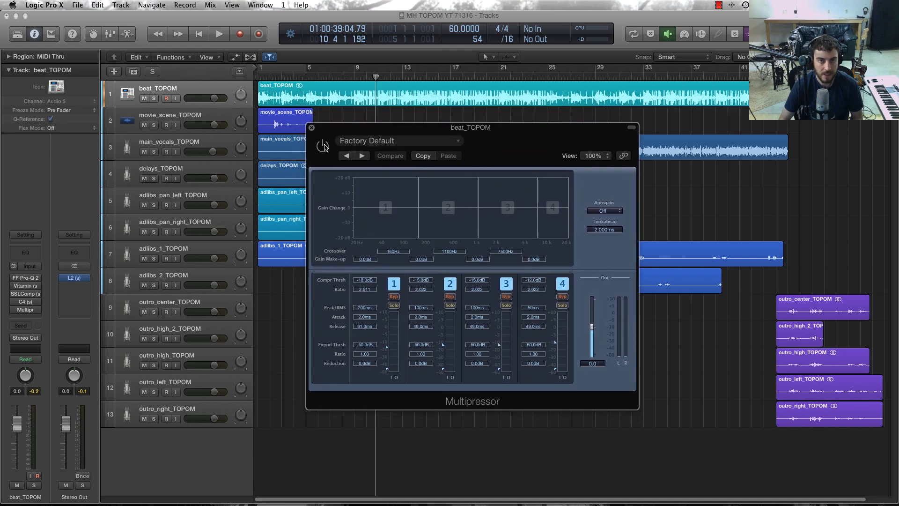
click(27, 302)
drag(401, 186, 665, 150)
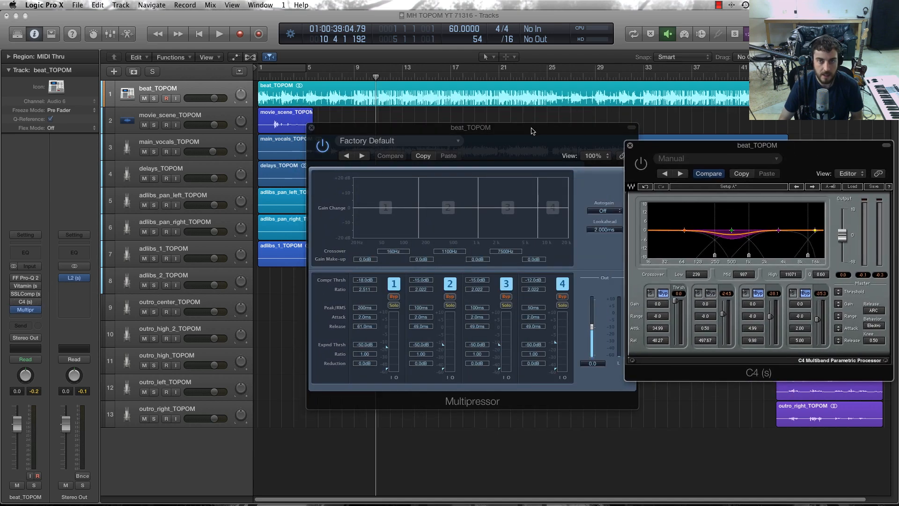
drag(534, 129, 421, 137)
drag(654, 148, 567, 141)
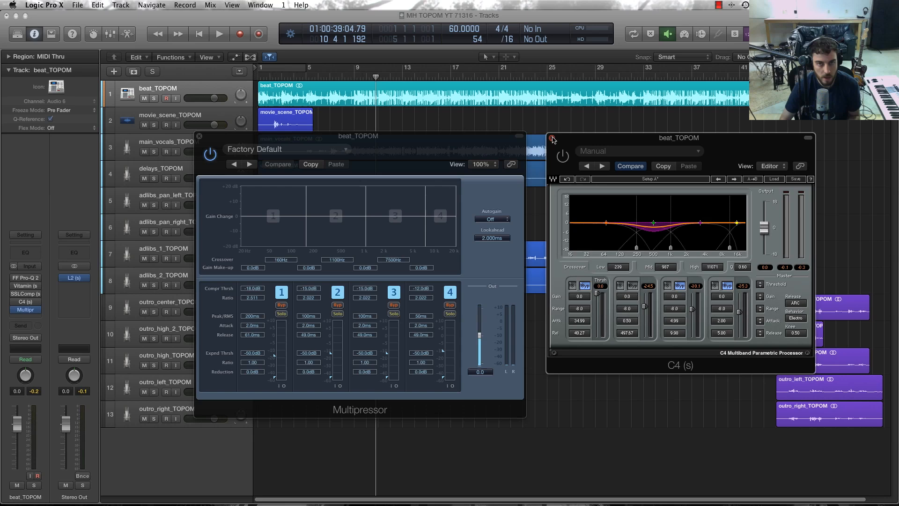
click(552, 139)
drag(355, 136, 502, 148)
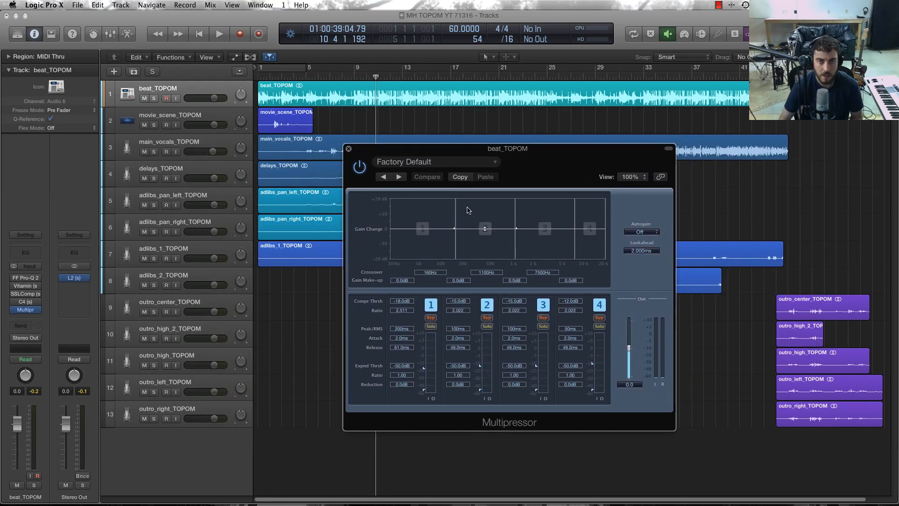
Step: Bypass Multipressor's bands 1, 3 and 4, and set band 2's crossovers to 190 Hz and 1200 Hz
mouse_move(456, 230)
mouse_down()
mouse_move(468, 228)
mouse_move(454, 230)
mouse_up()
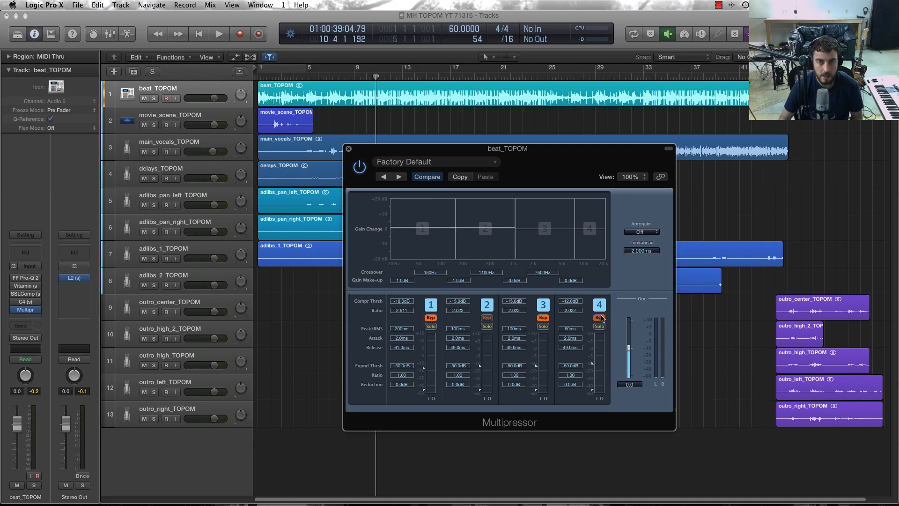
drag(476, 237, 499, 231)
mouse_move(502, 232)
mouse_down()
mouse_move(490, 234)
mouse_move(516, 231)
mouse_up()
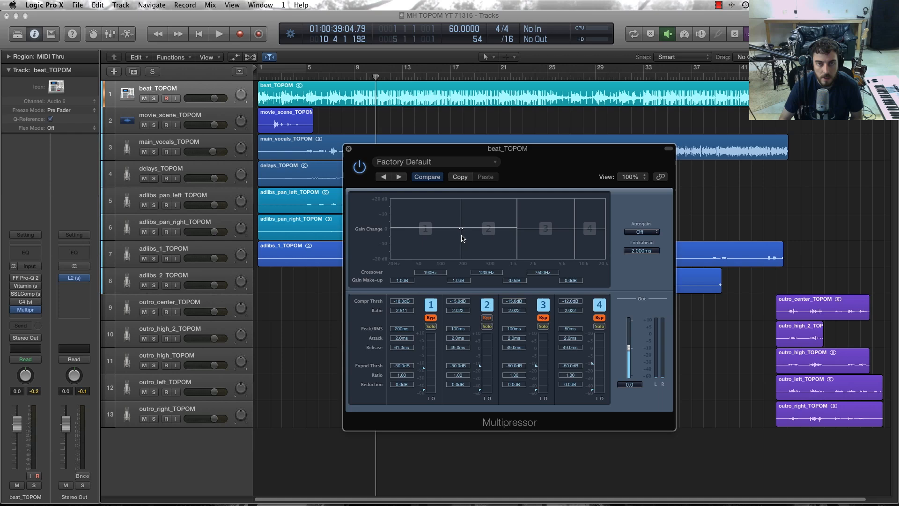
Step: Play with beat_TOPOM and Multipressor's band 2 soloed, set the band's make-up gain to -5.0 dB and compression threshold to -13.5 dB, and unsolo the band
key(space)
click(487, 326)
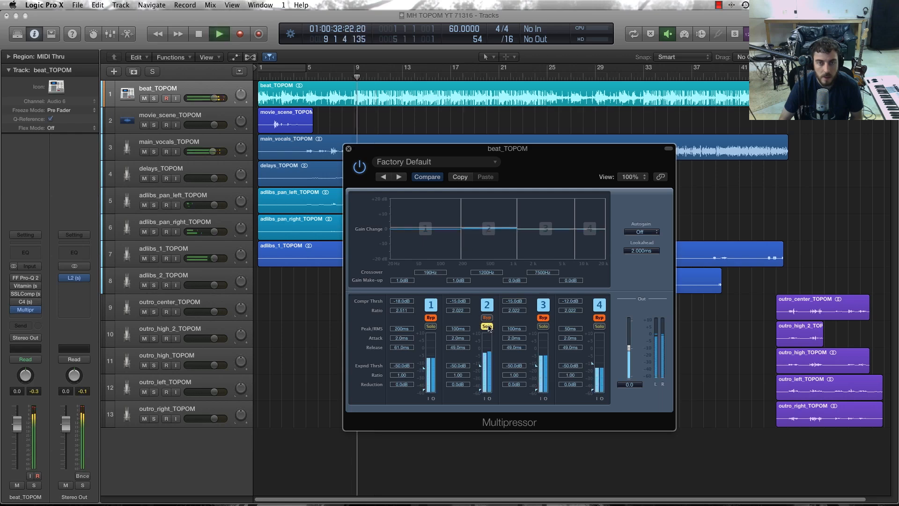
click(153, 98)
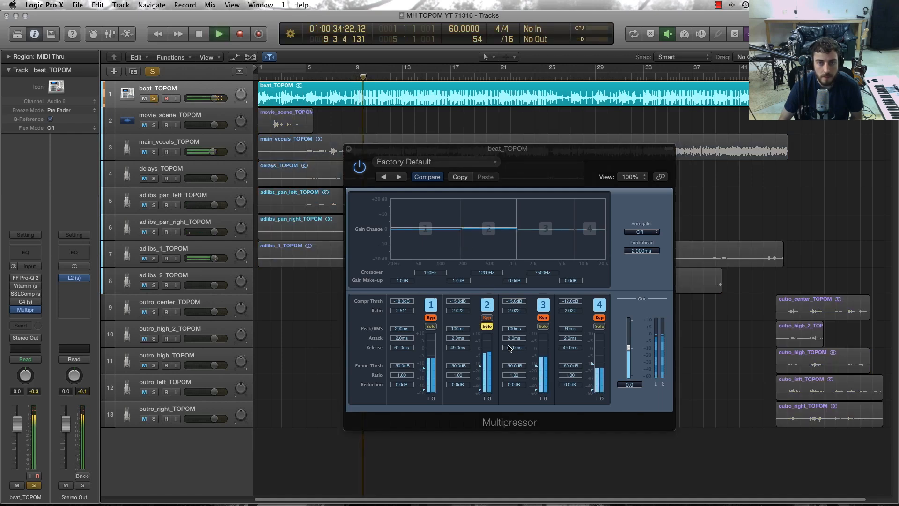
drag(490, 233, 489, 238)
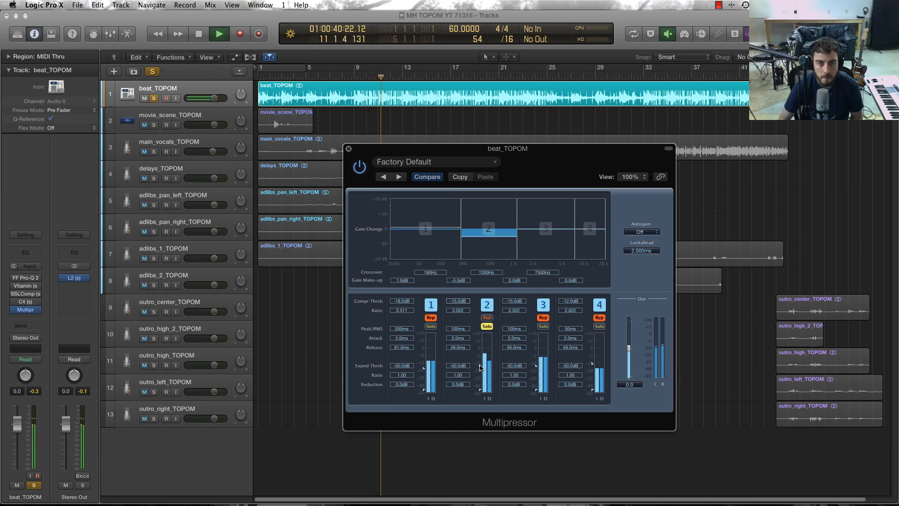
mouse_move(480, 368)
mouse_down()
mouse_move(480, 356)
mouse_move(481, 366)
mouse_up()
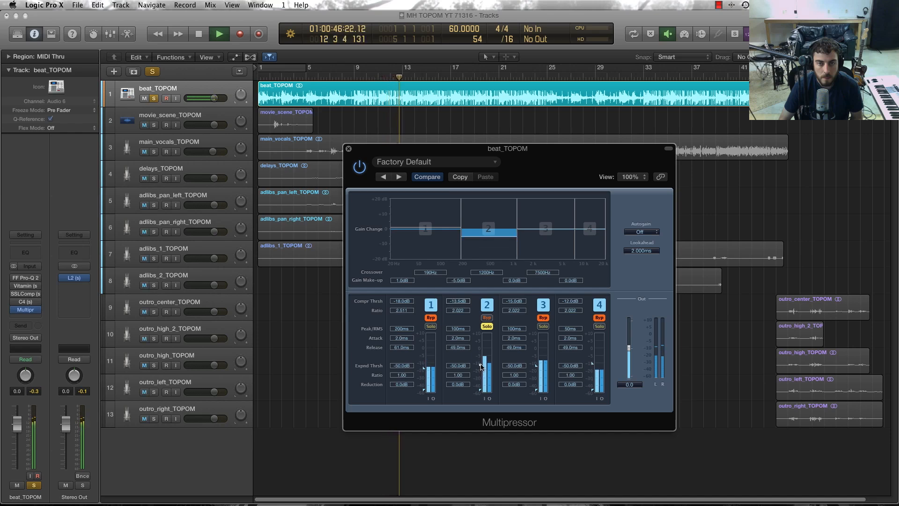
click(487, 318)
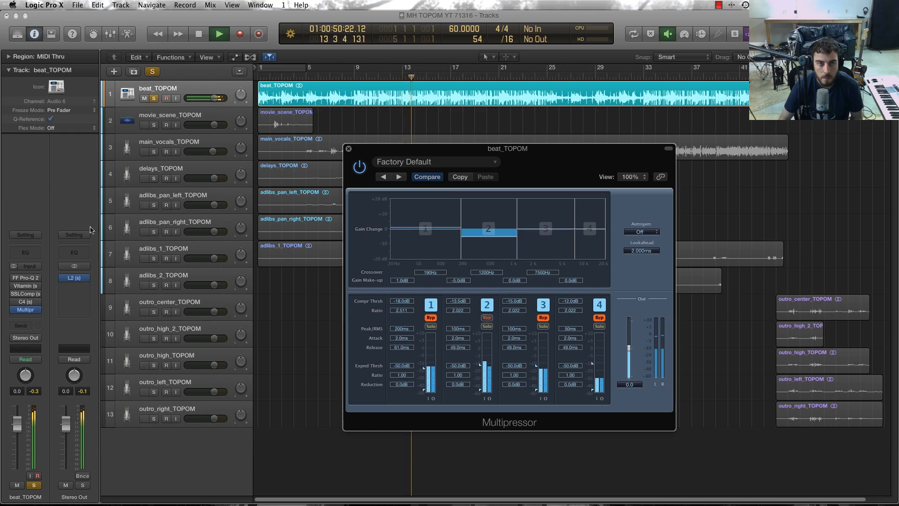
Step: Compare soloed beat_TOPOM by playing it from bar 9 with Multipressor bypassed and active, keeping C4 bypassed
key(space)
key(space)
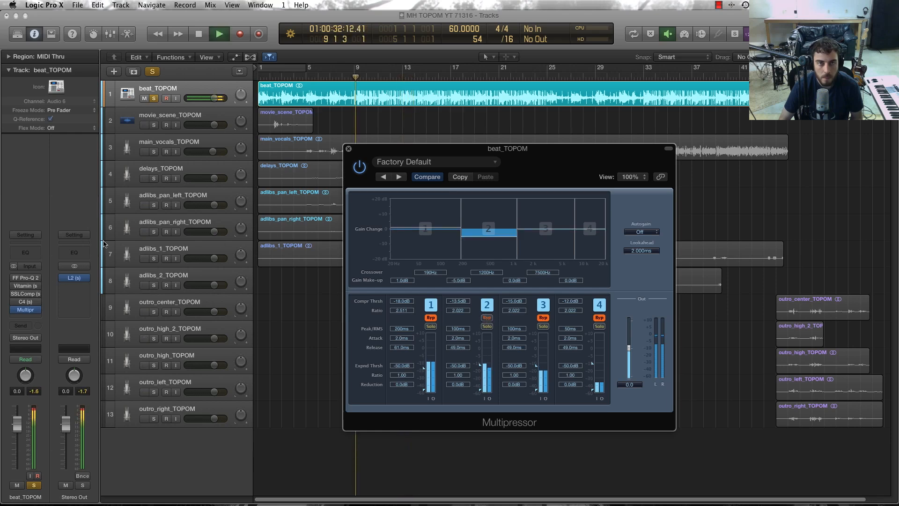
click(13, 307)
click(14, 308)
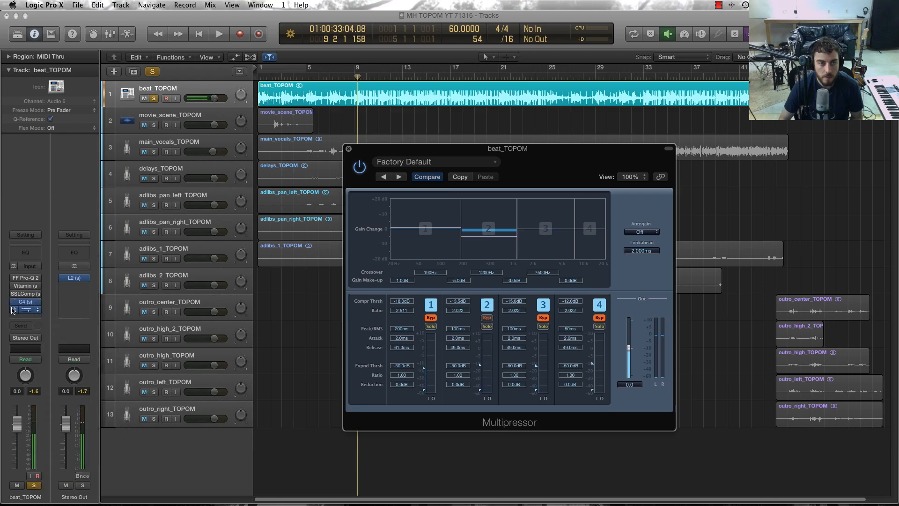
click(14, 309)
key(space)
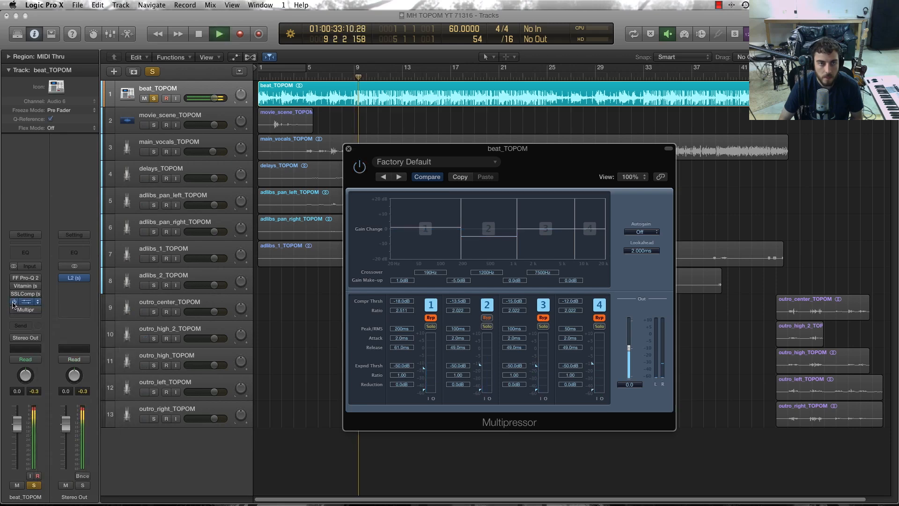
key(space)
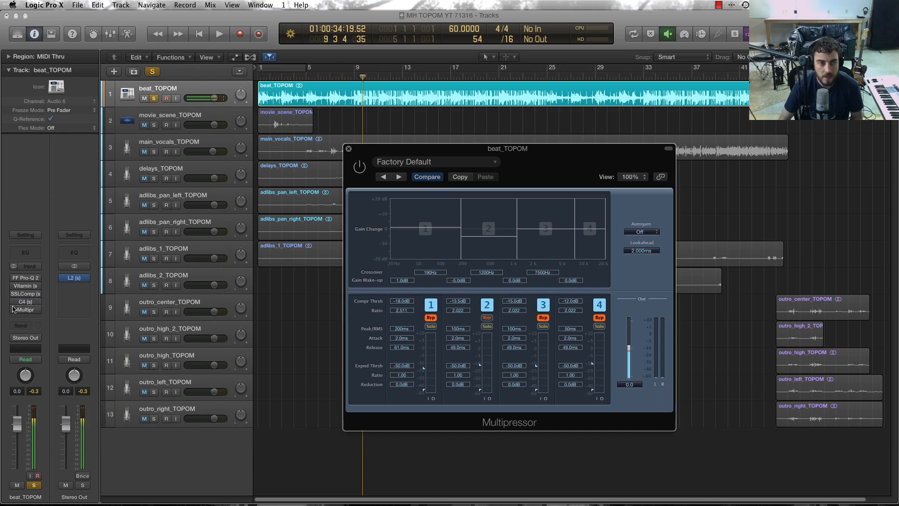
click(13, 309)
key(space)
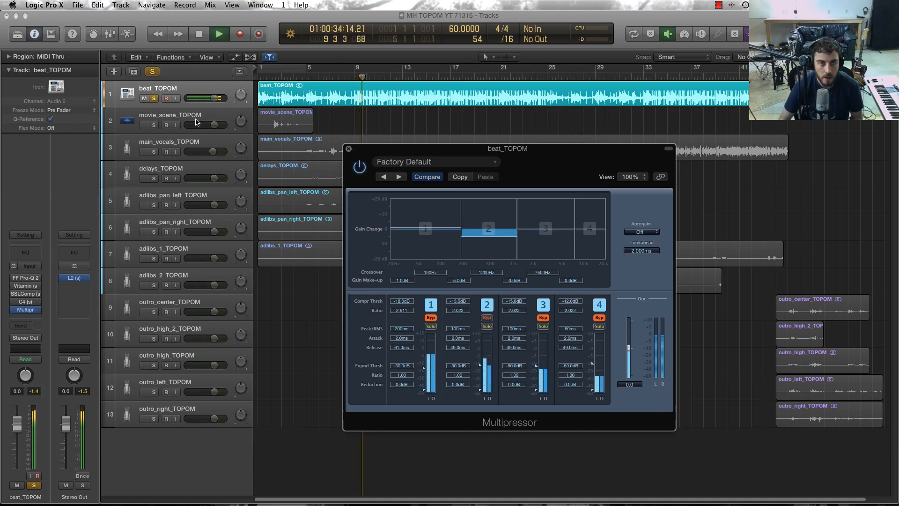
Step: Unsolo beat_TOPOM, compare the full mix with Multipressor's band 2 bypassed and active, bypass Multipressor, close its window and stop playback
key(ctrl+s)
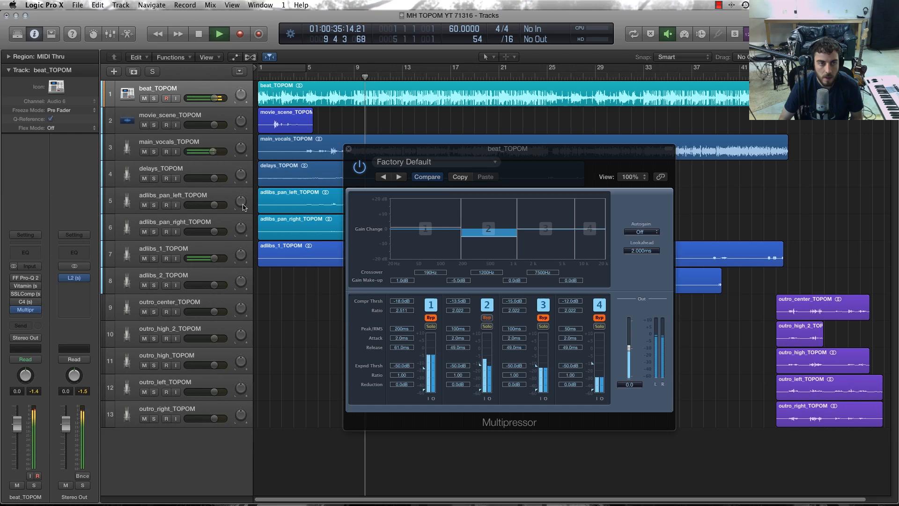
click(488, 319)
click(487, 318)
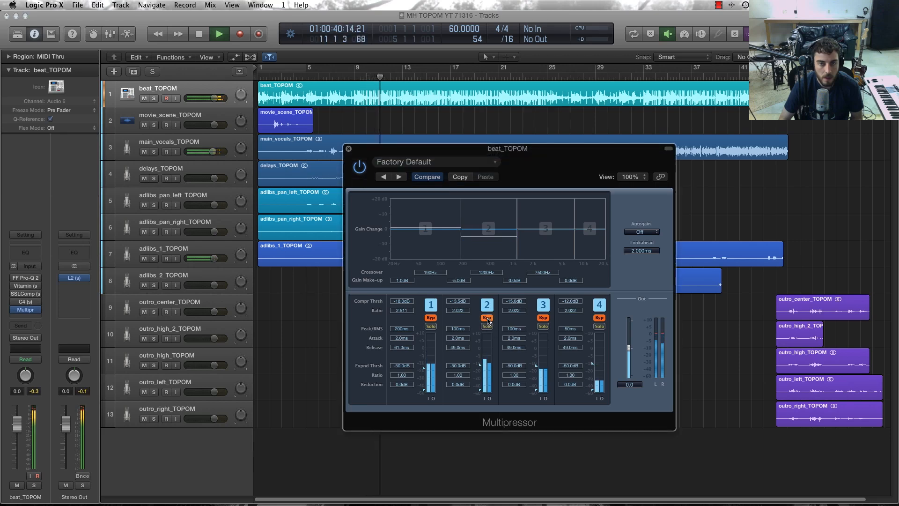
click(487, 319)
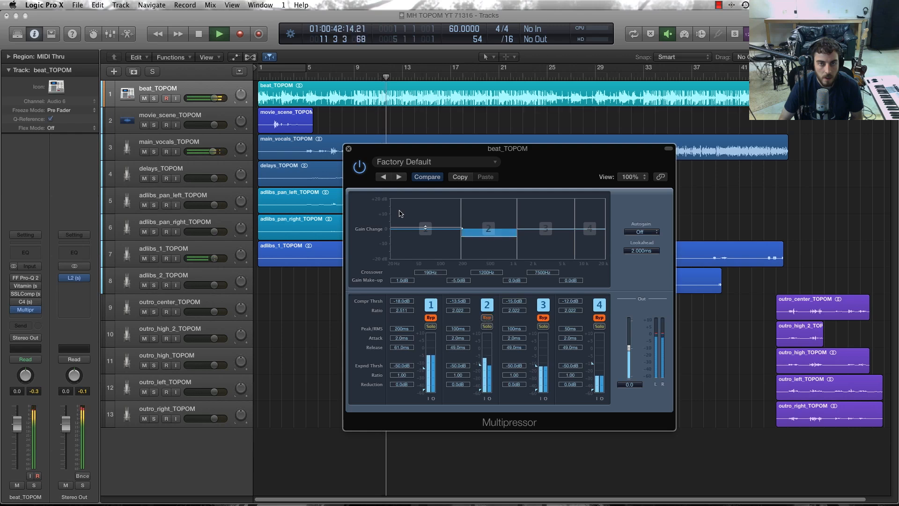
click(348, 150)
key(space)
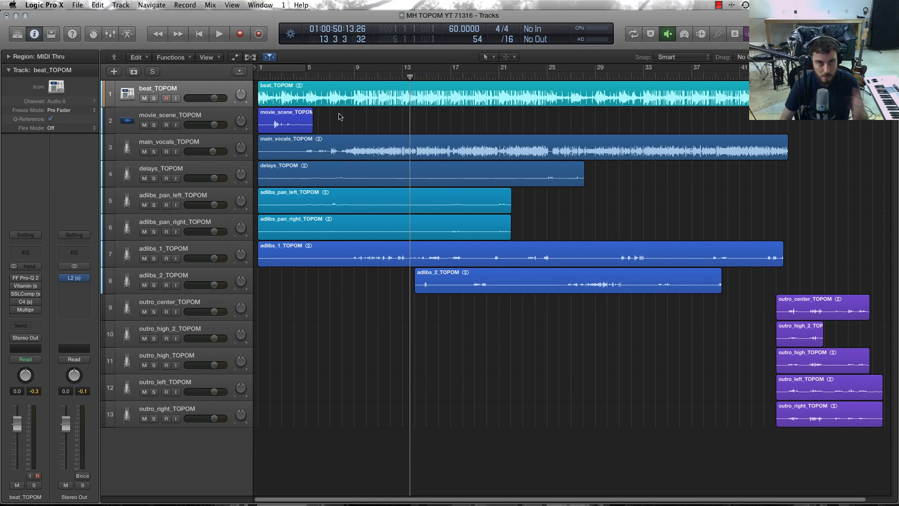
Step: Return the playhead to bar 9, look at adlibs_1_TOPOM's channel strip, and reselect beat_TOPOM
click(354, 76)
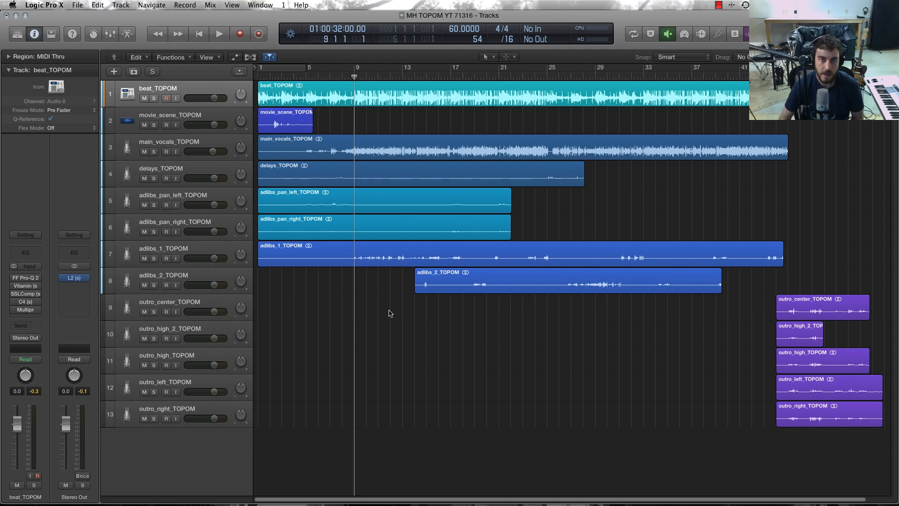
click(211, 253)
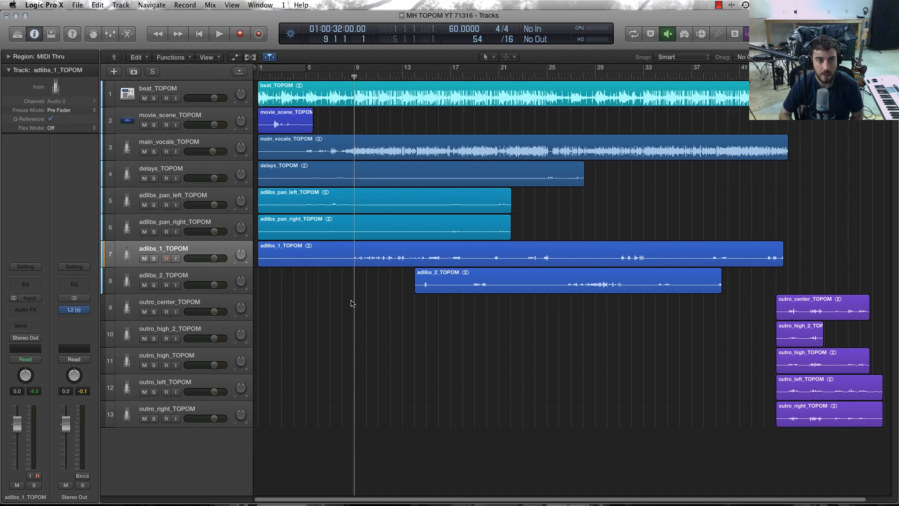
click(200, 92)
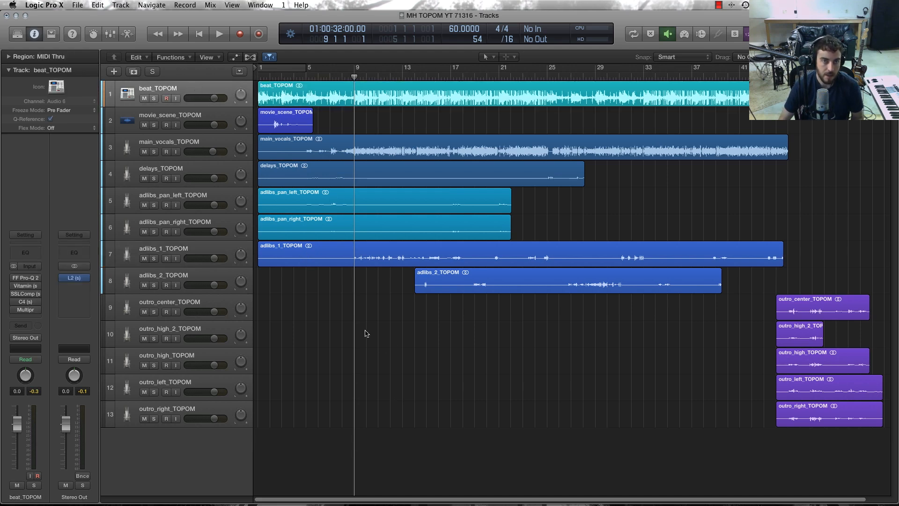
Step: Review beat_TOPOM's FF Pro-Q 2, Vitamin, SSLComp and Multipressor windows one at a time, closing each, and keep the playhead at bar 9
click(25, 277)
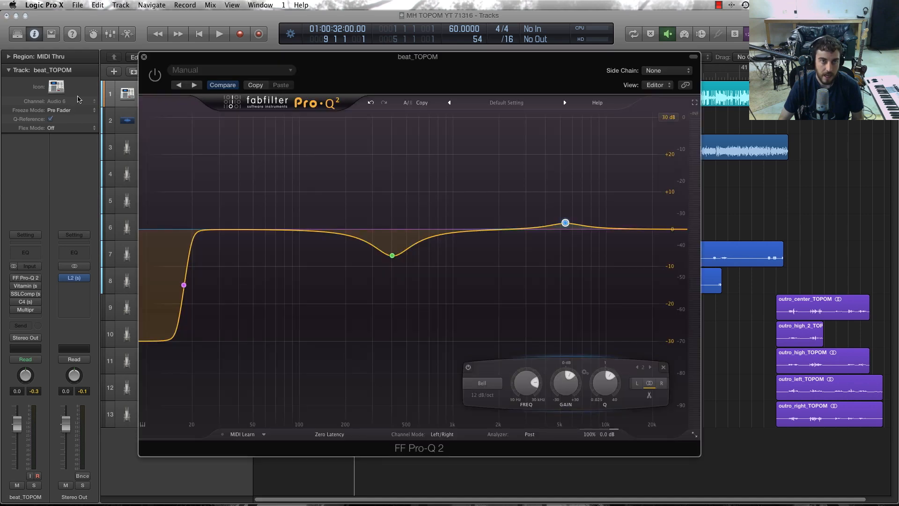
click(142, 56)
click(26, 286)
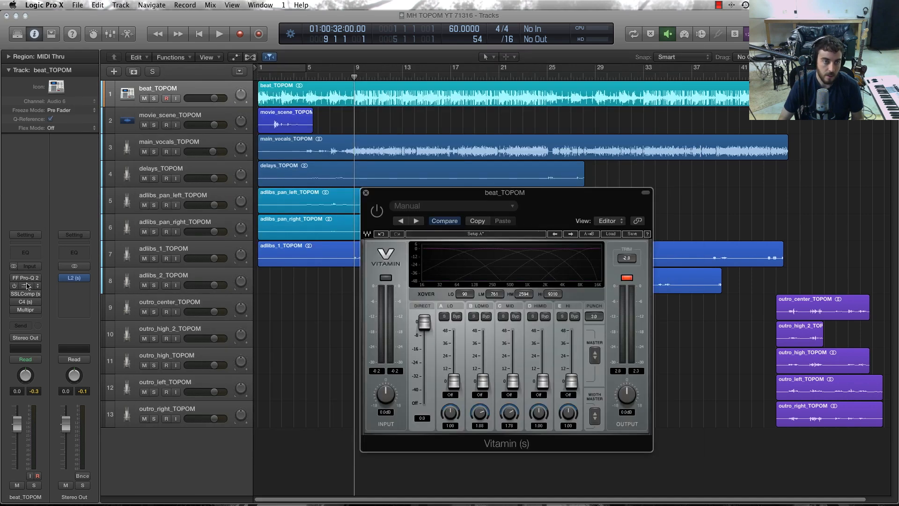
click(366, 193)
click(26, 294)
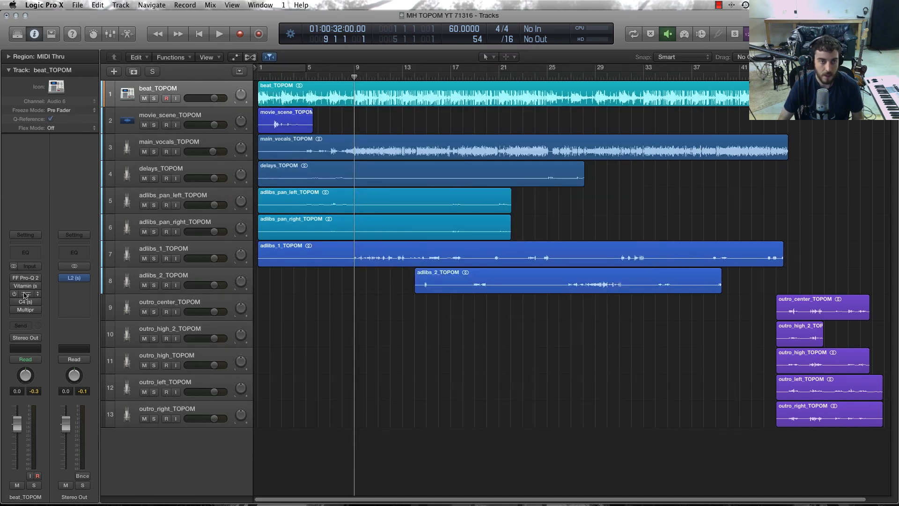
click(408, 113)
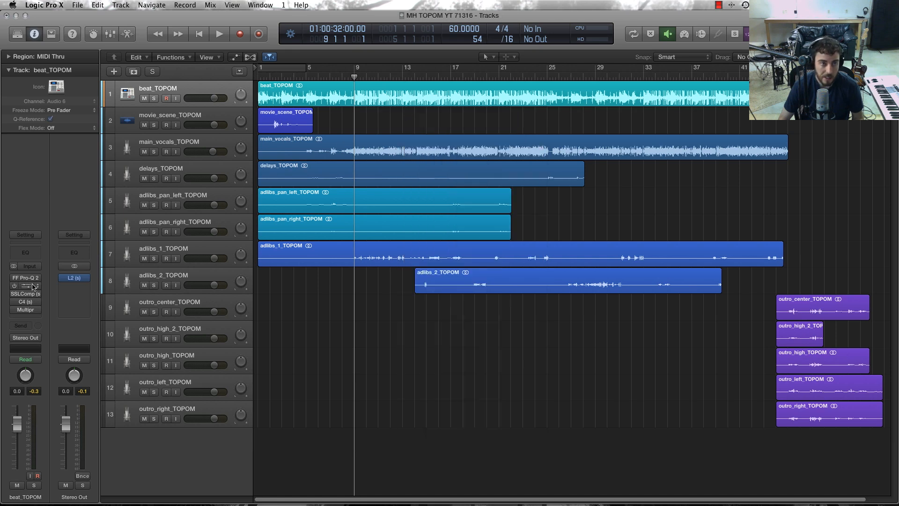
click(26, 309)
click(349, 149)
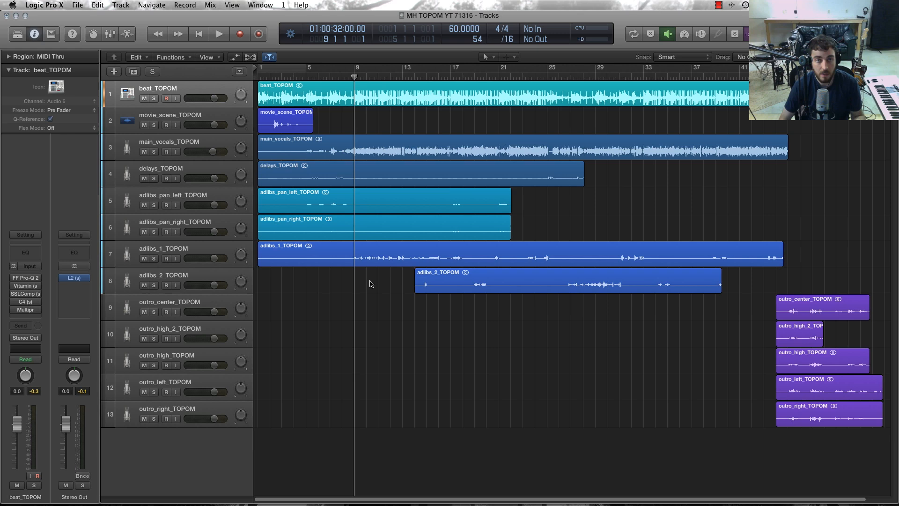
mouse_move(356, 72)
mouse_down()
mouse_move(376, 72)
mouse_move(238, 71)
mouse_move(342, 74)
mouse_move(354, 83)
mouse_up()
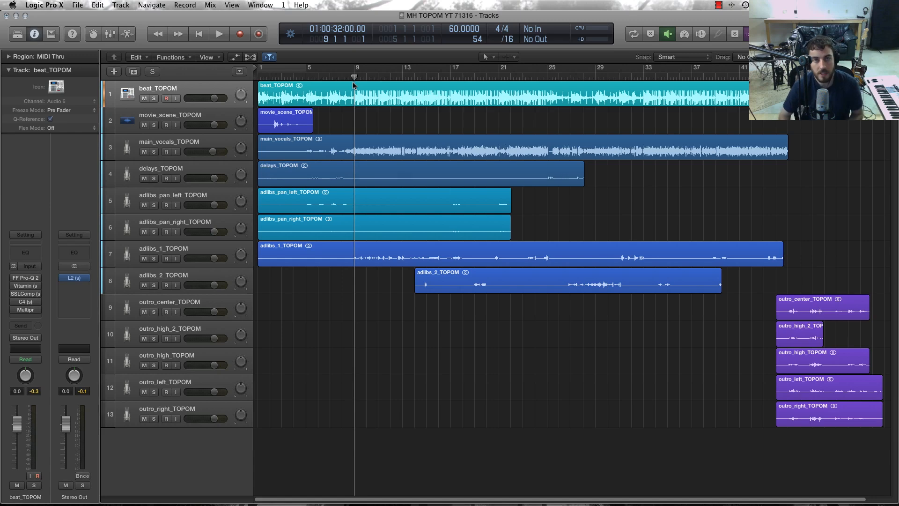